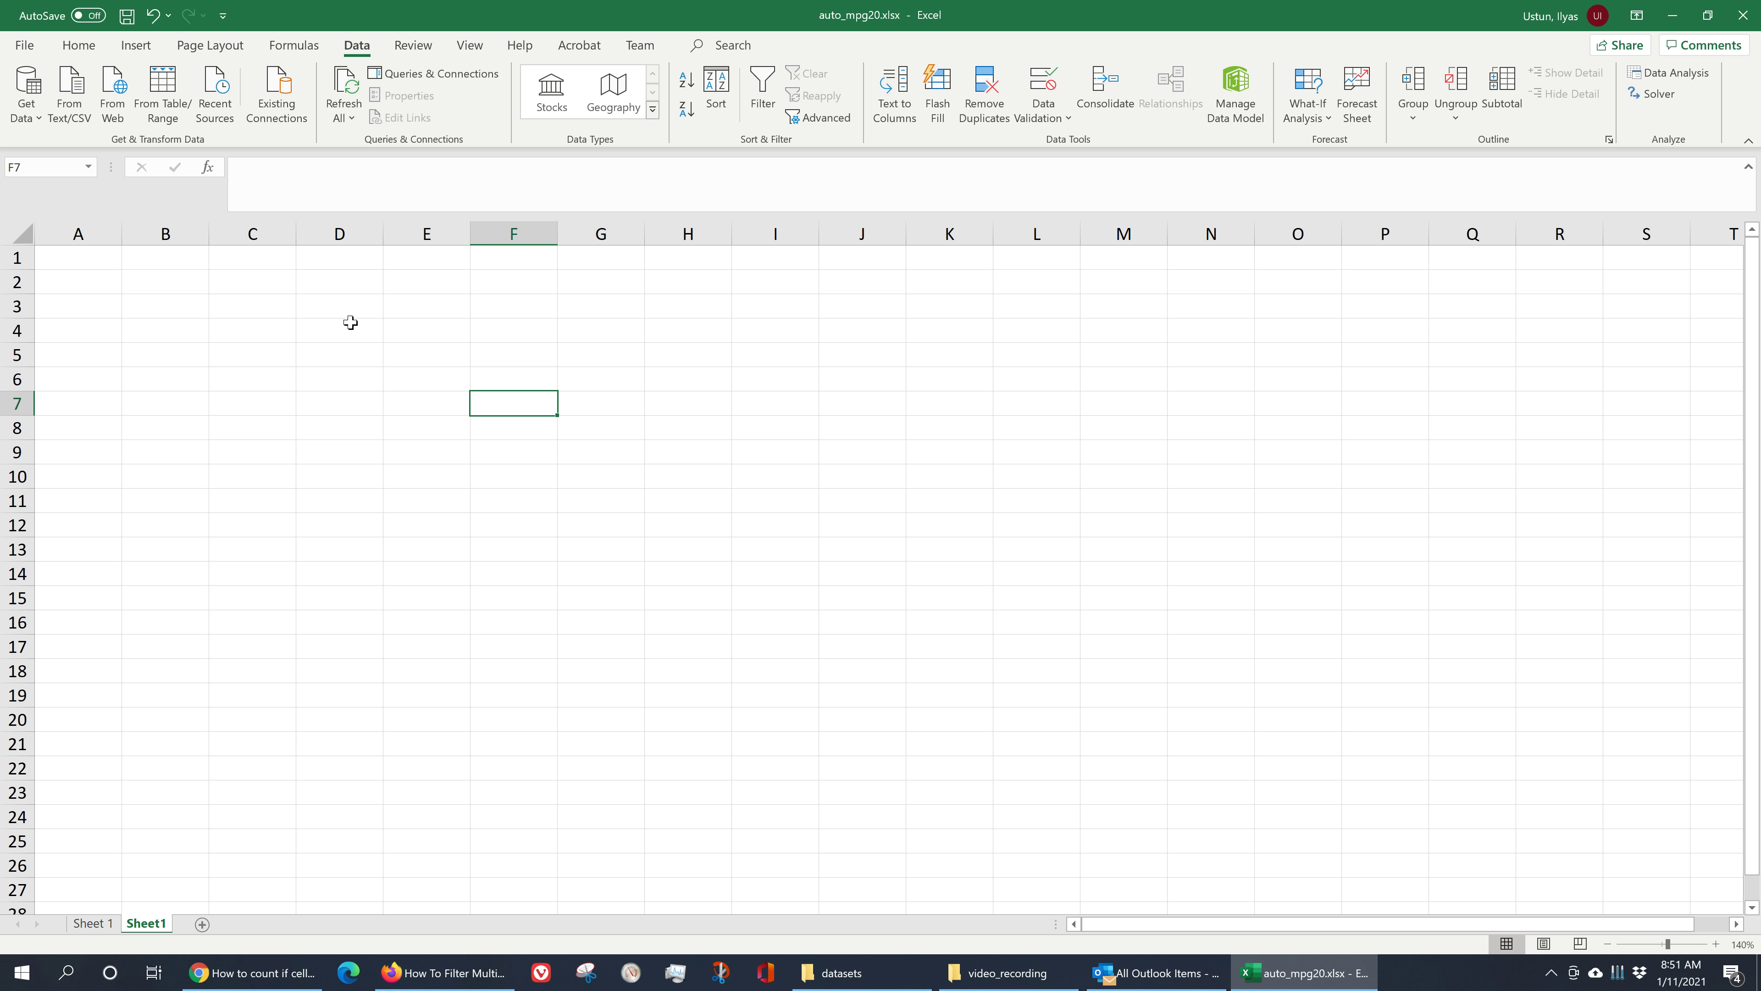
- Label cell D1 as 'random number' and autofit column D to its width
{"action": "left_click", "coordinate": [340, 254]}
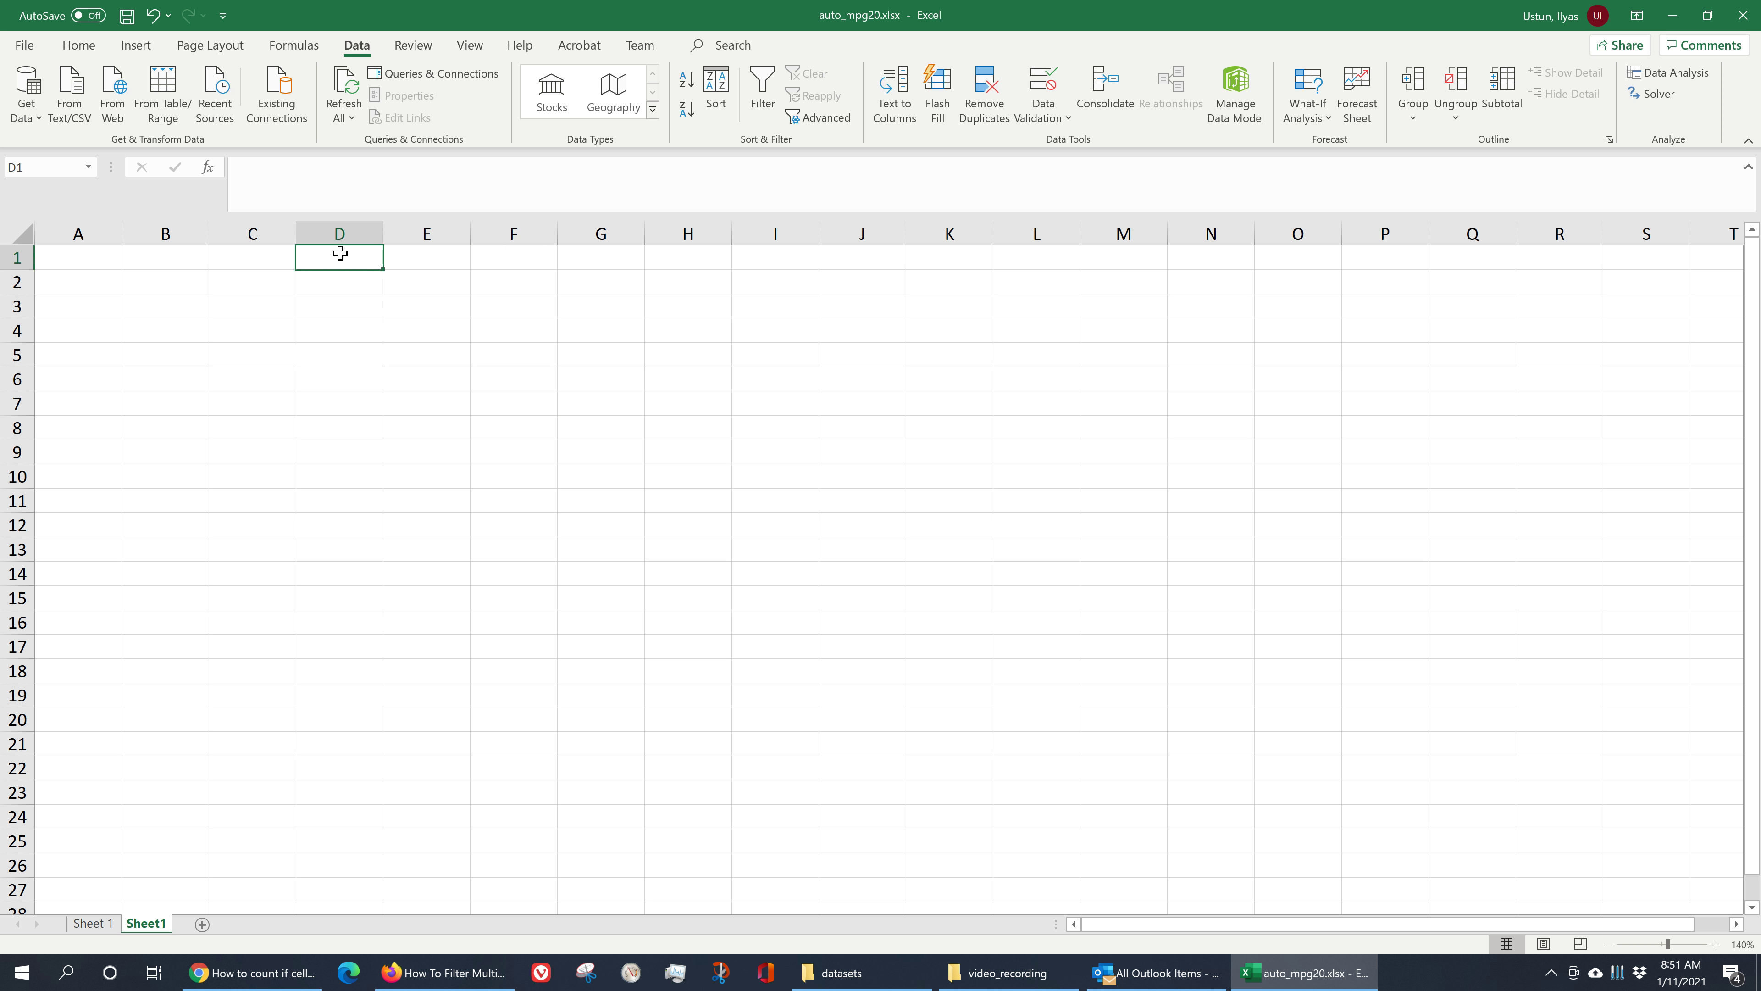
{"action": "type", "text": "rand"}
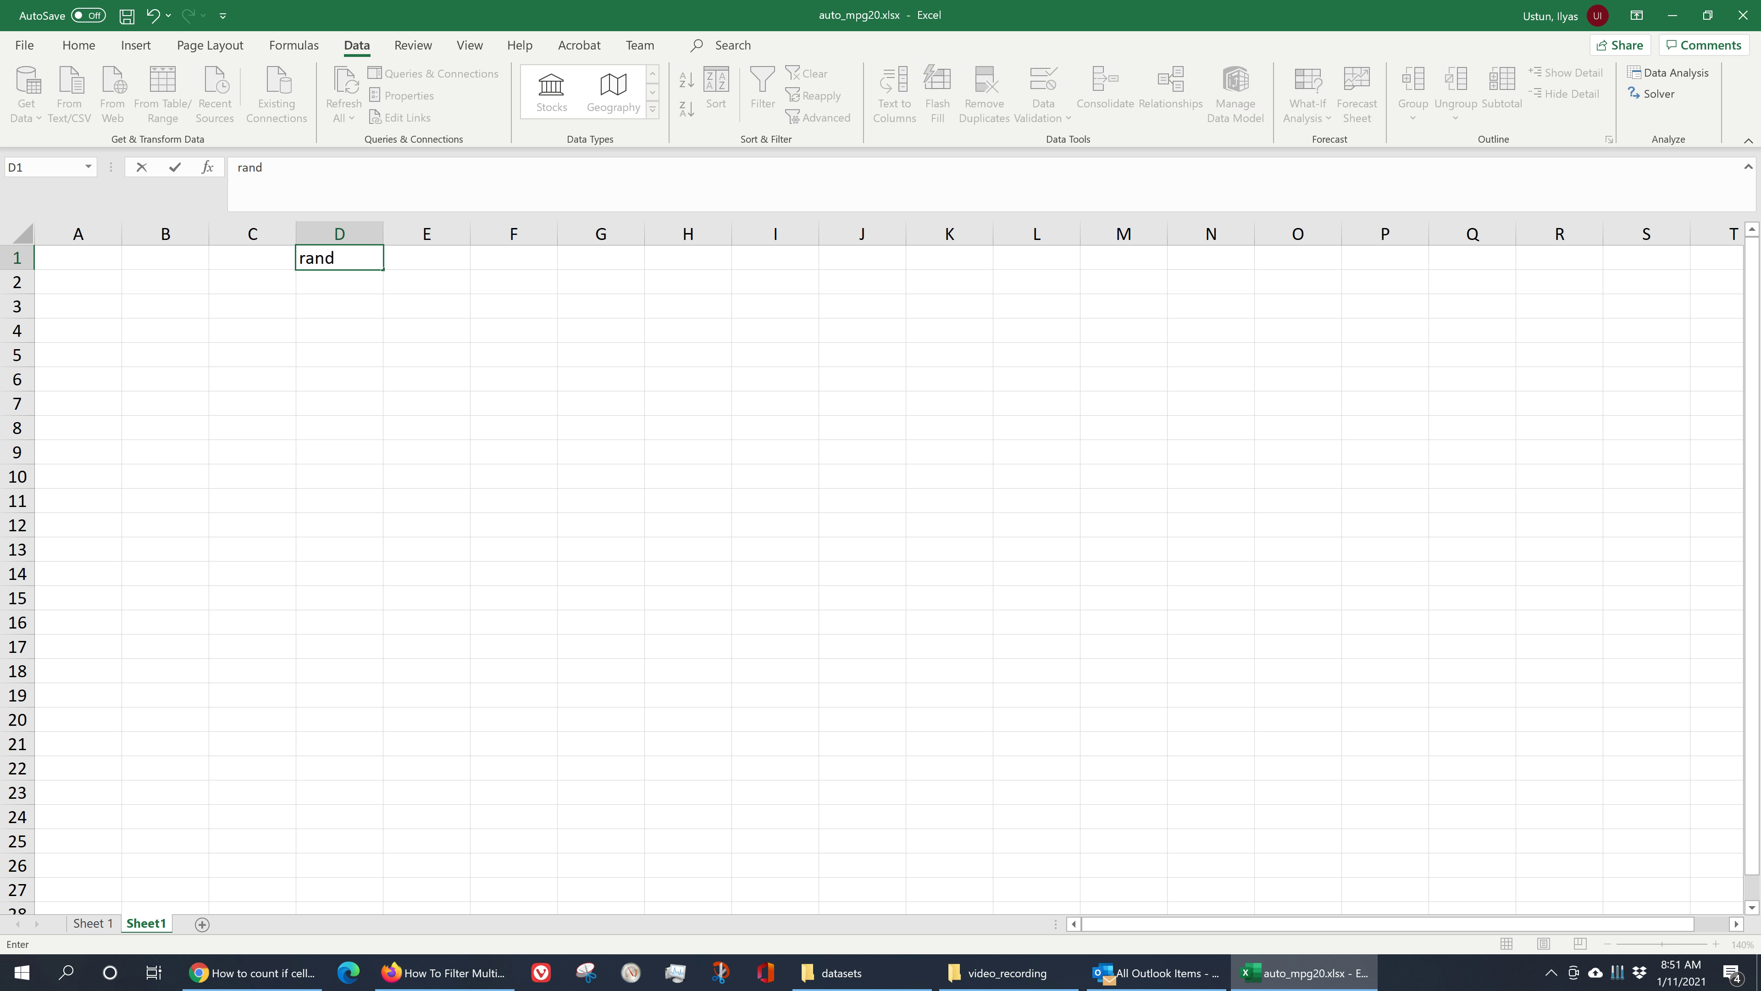
{"action": "type", "text": "om number"}
{"action": "left_click", "coordinate": [359, 333]}
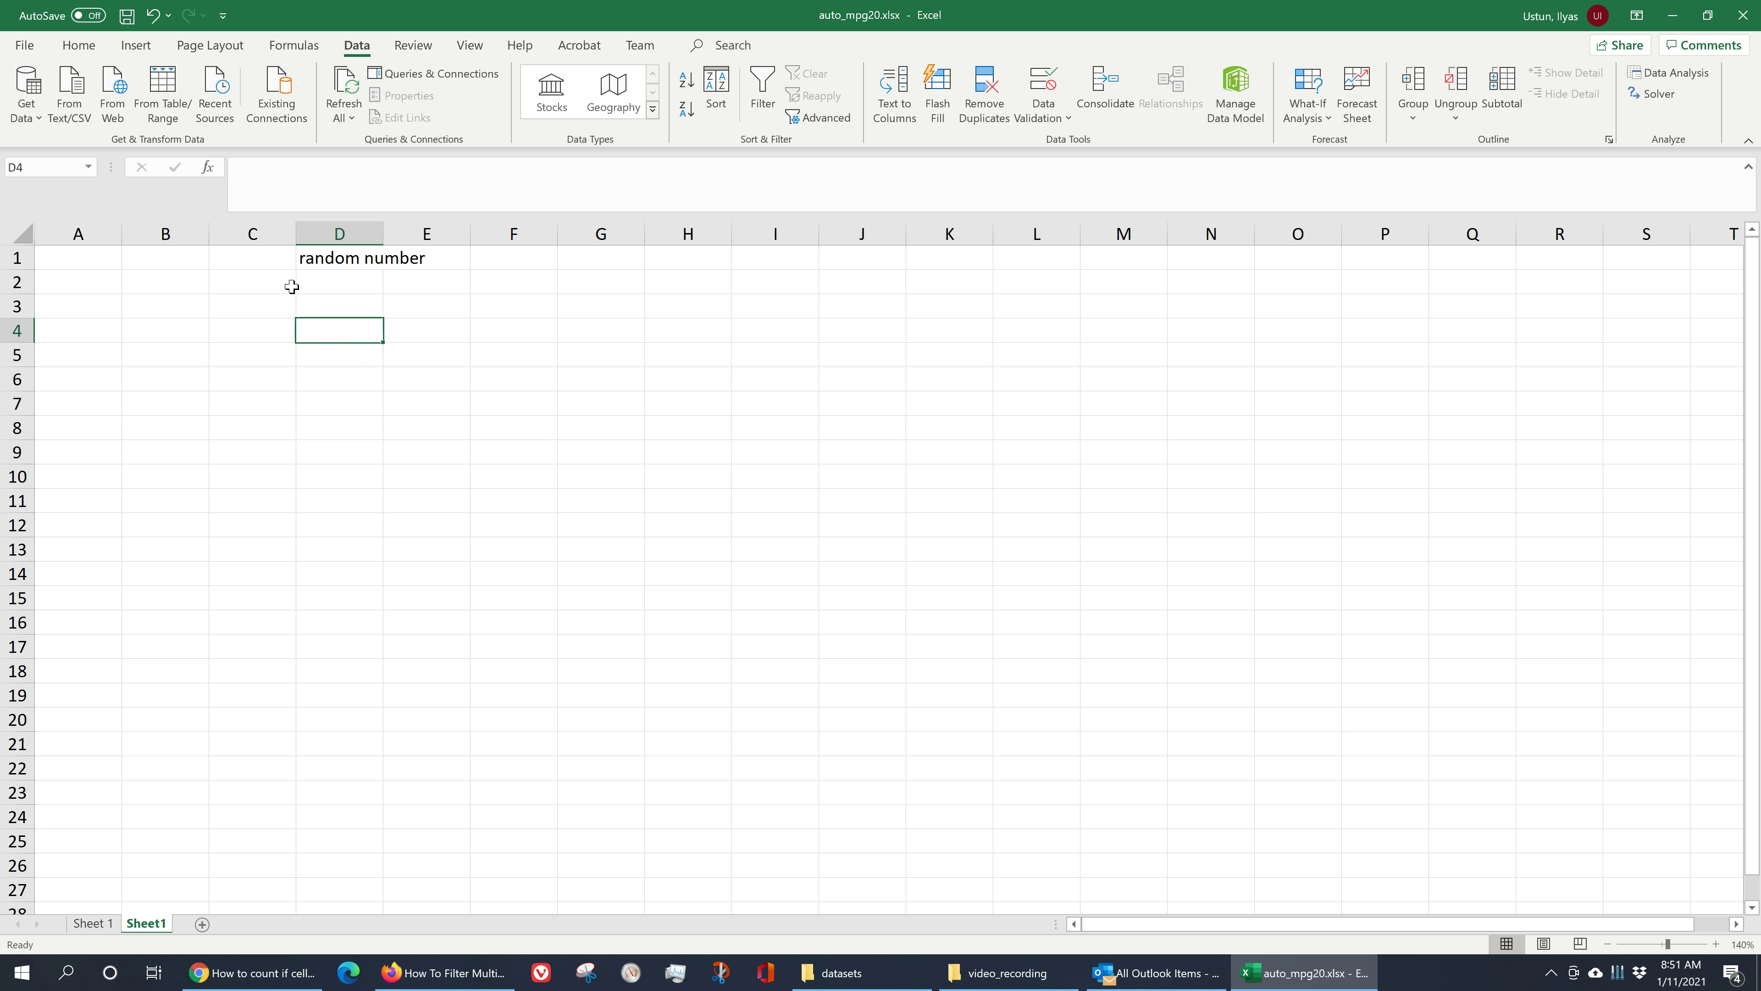
{"action": "double_click", "coordinate": [383, 234]}
- Enter =RANDBETWEEN(-20, 10) in D2 to generate a random integer
{"action": "left_click", "coordinate": [393, 277]}
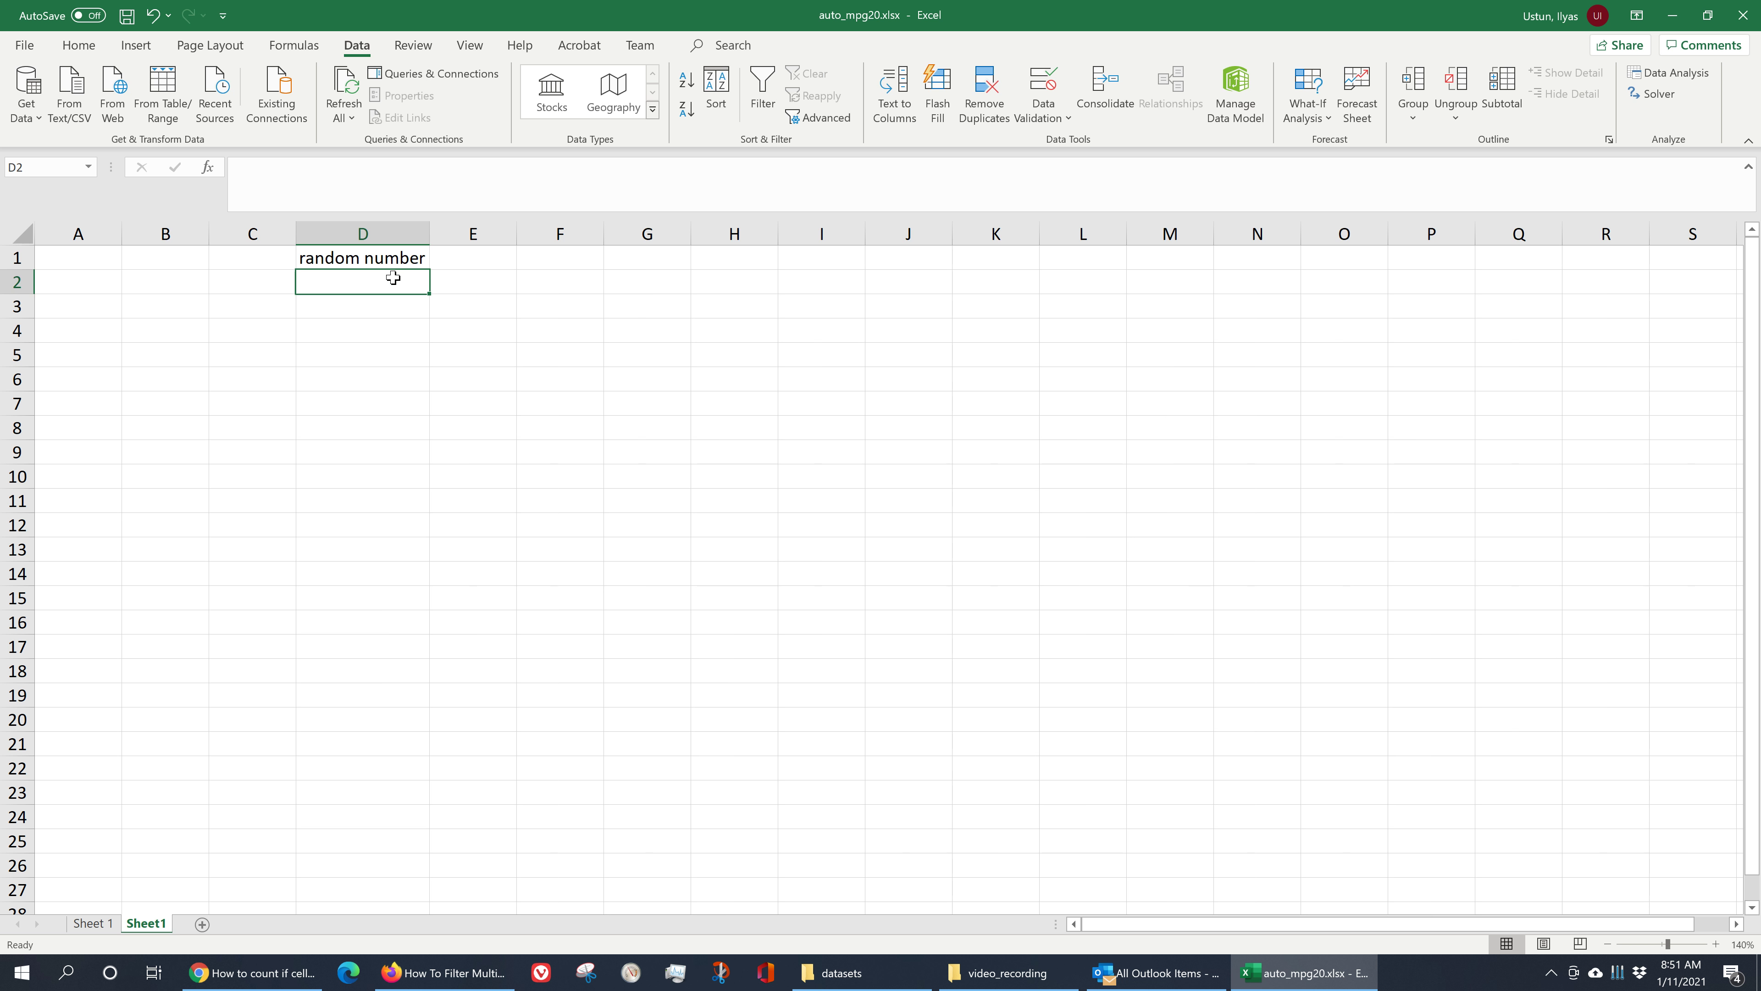
{"action": "type", "text": "=rand"}
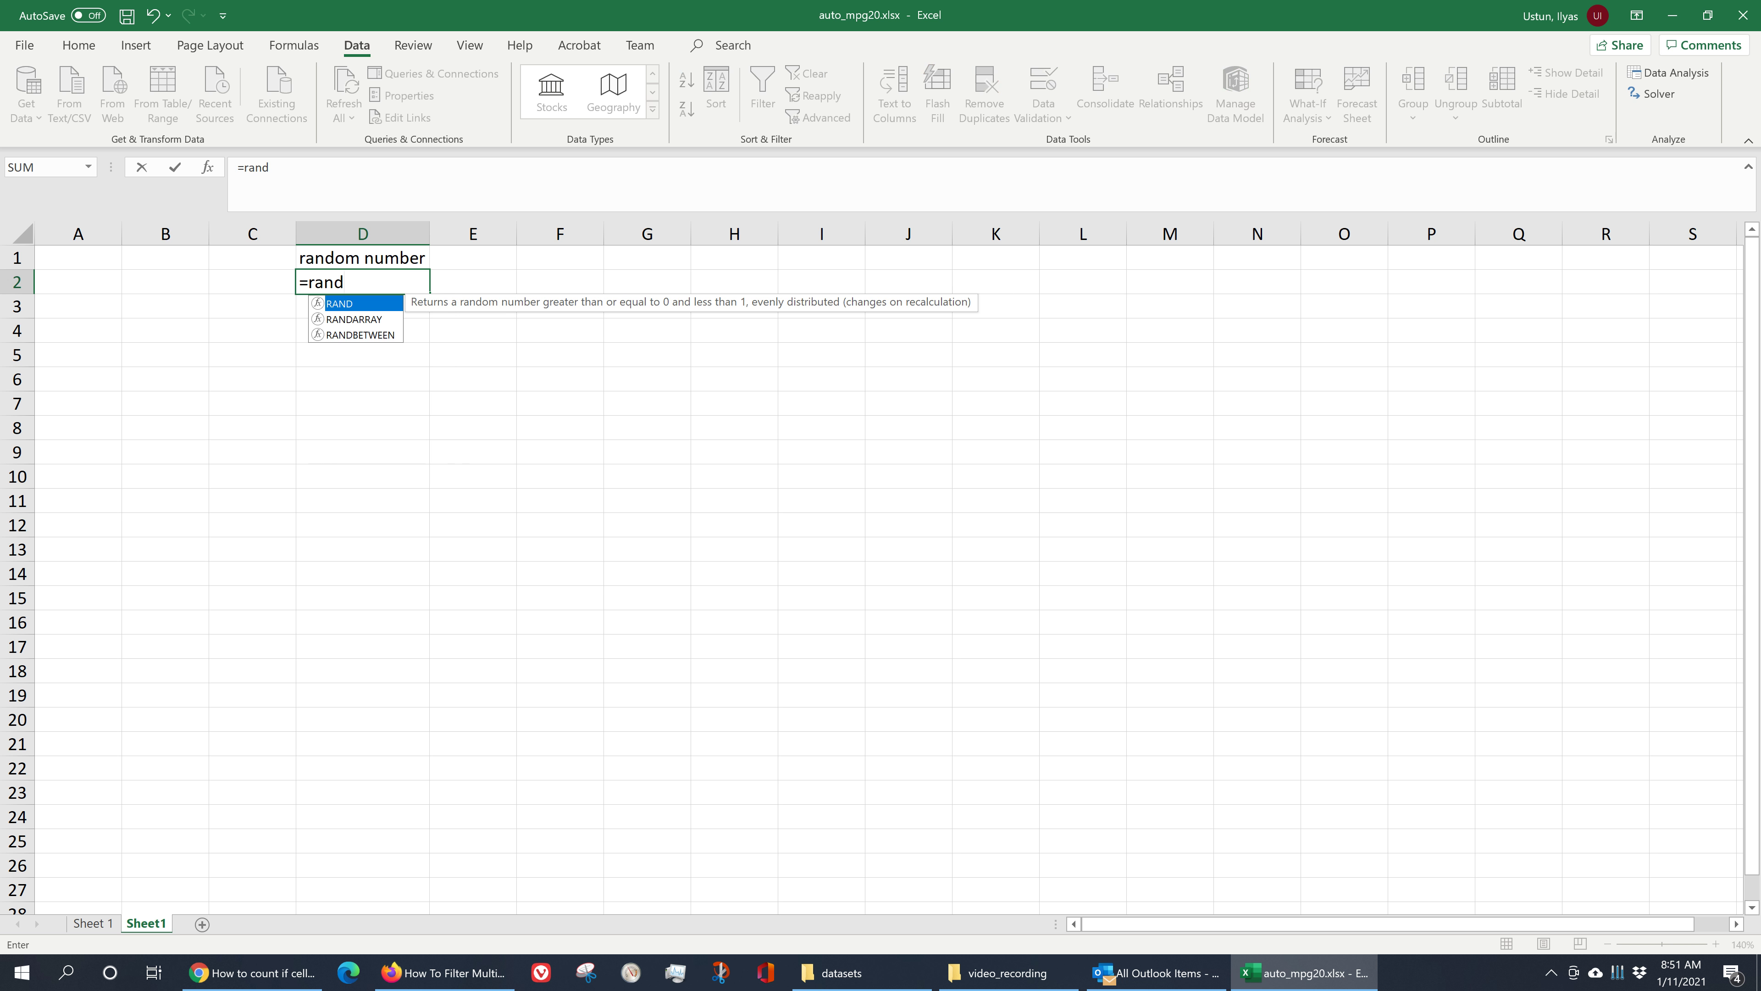
{"action": "double_click", "coordinate": [388, 335]}
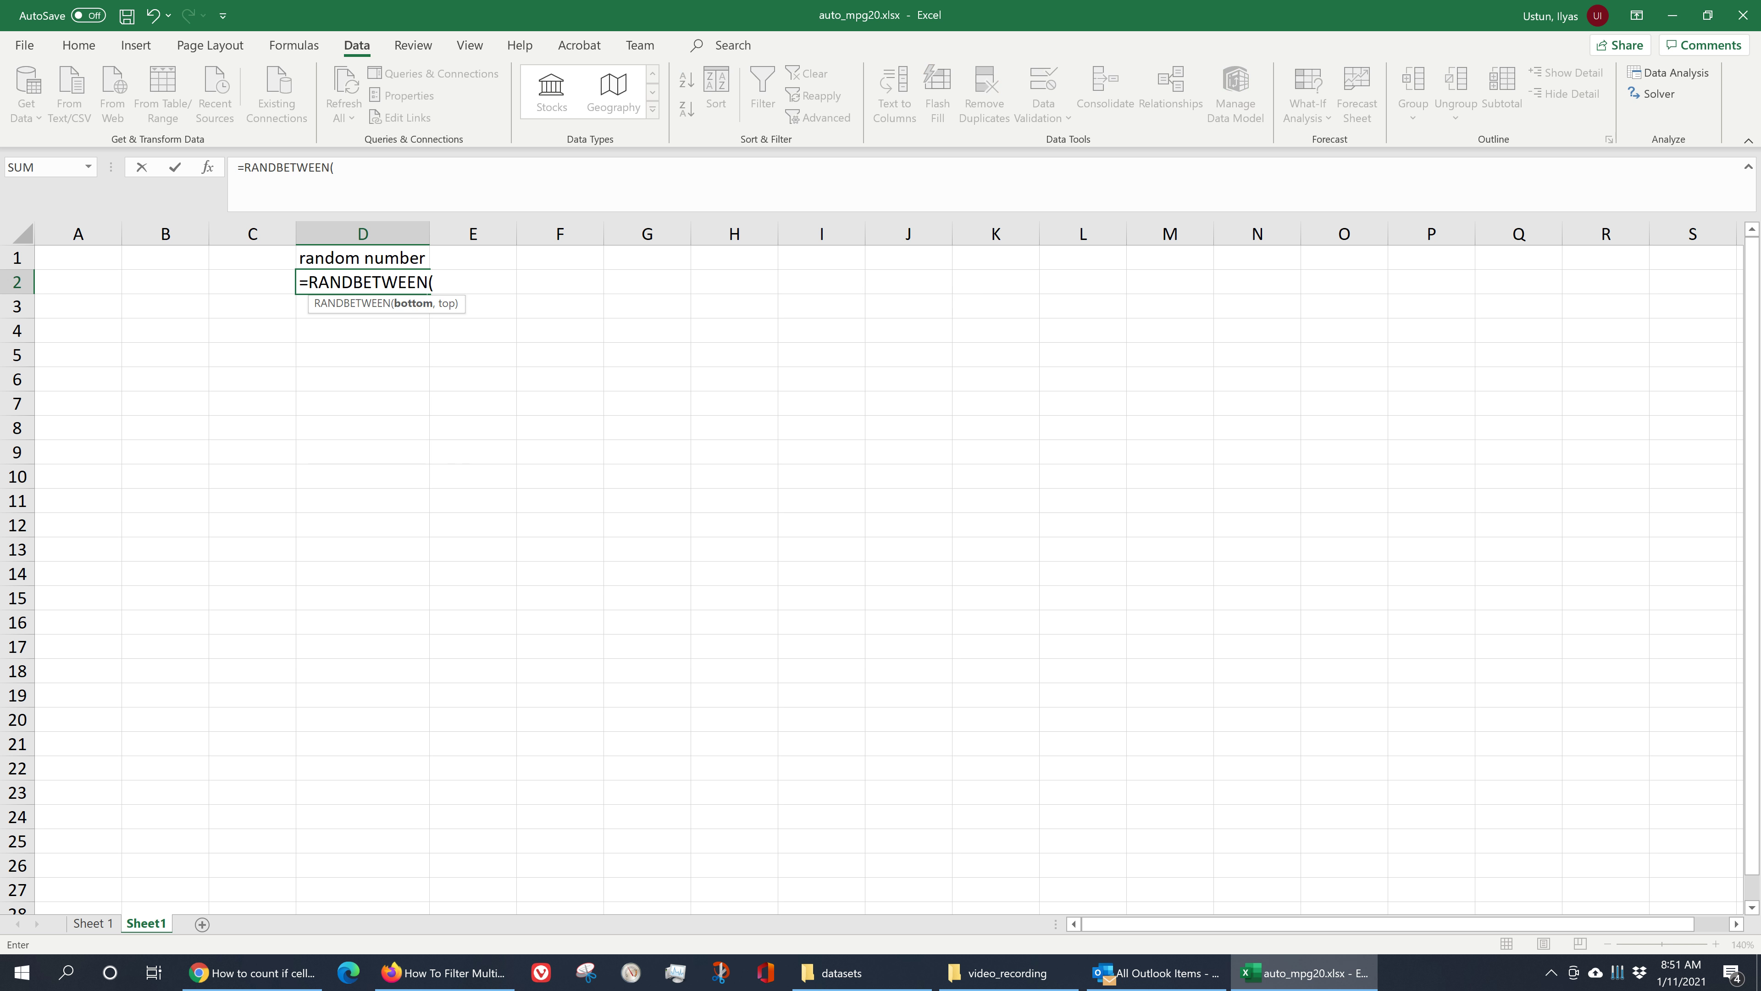
{"action": "type", "text": "-20, 10)"}
{"action": "key", "text": "Return"}
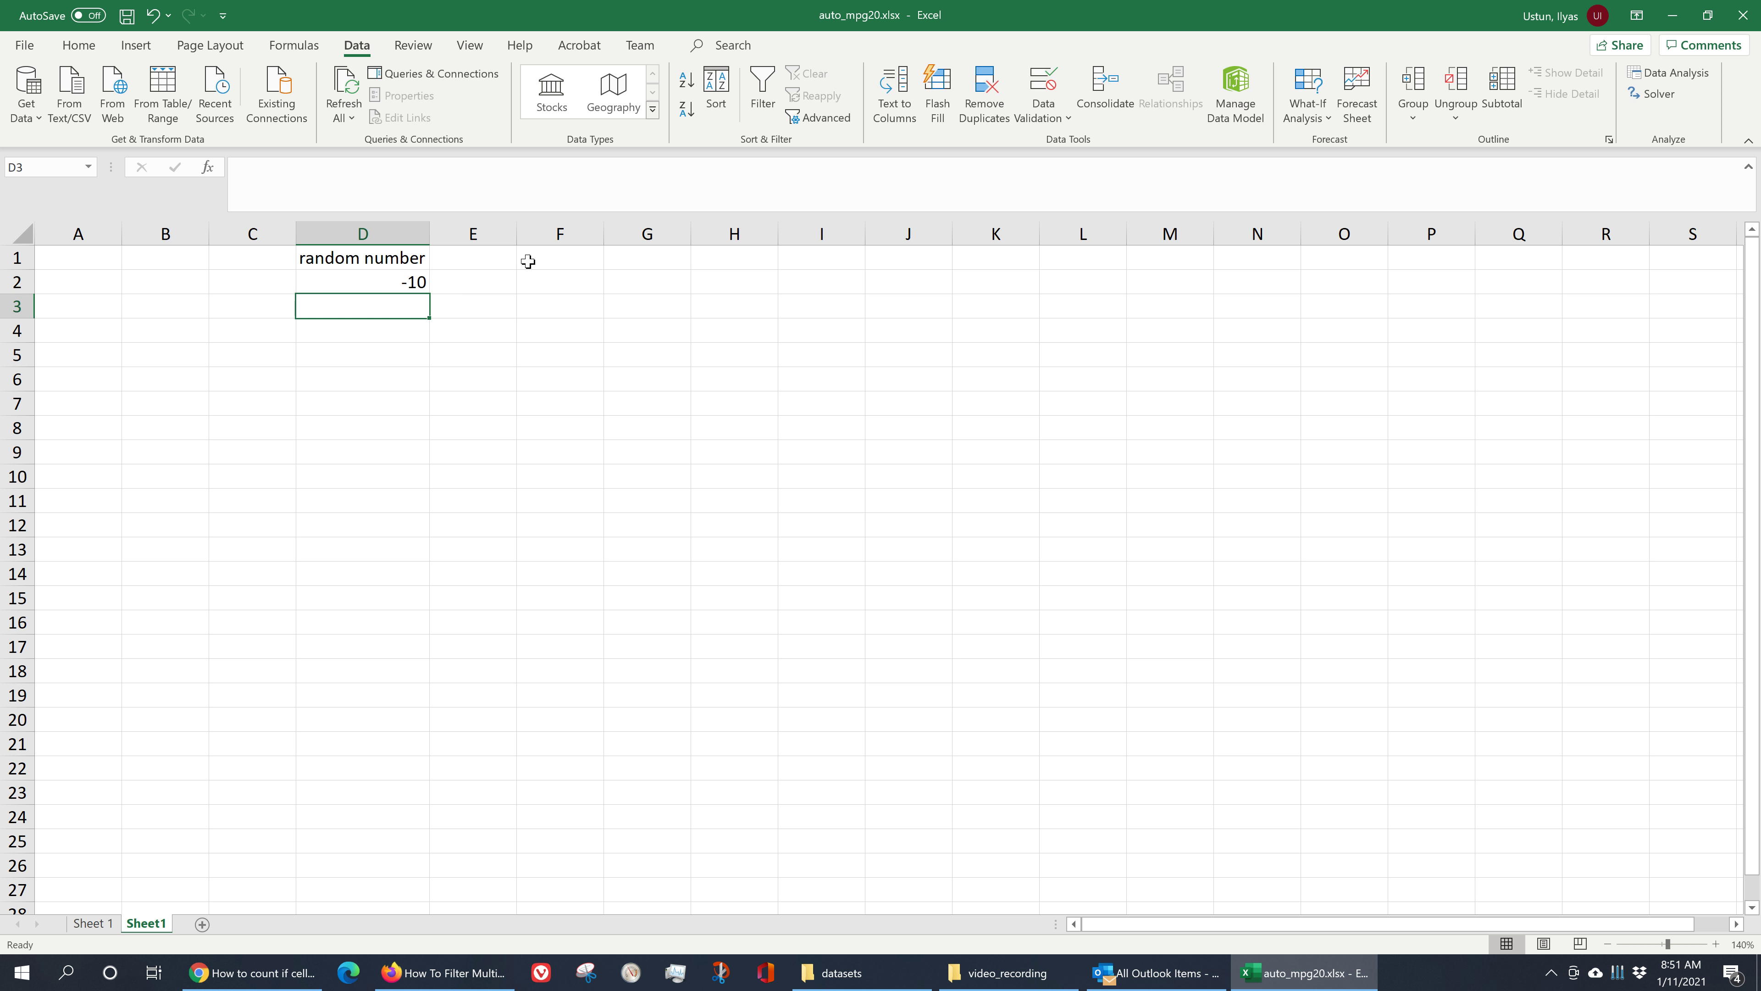
- Fill the RANDBETWEEN formula down column D through row 22
{"action": "left_click", "coordinate": [381, 281]}
{"action": "left_click_drag", "start_coordinate": [438, 291], "coordinate": [419, 707]}
{"action": "left_click", "coordinate": [538, 547]}
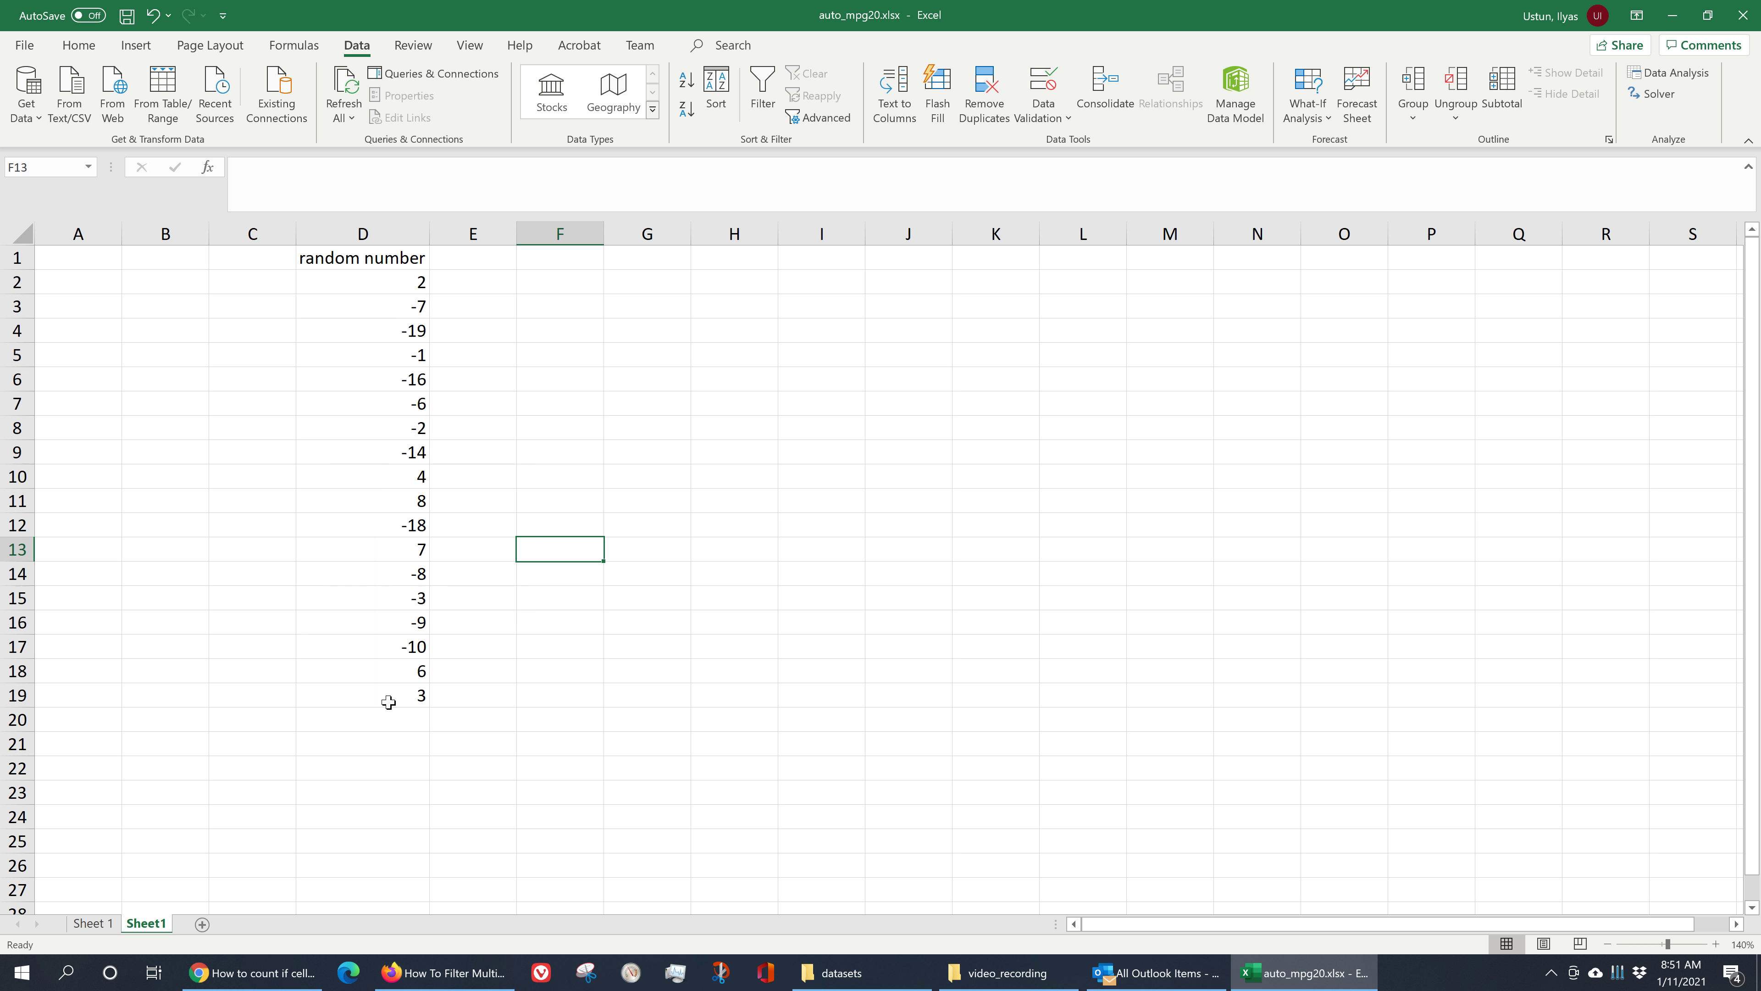
{"action": "left_click", "coordinate": [418, 697]}
{"action": "left_click_drag", "start_coordinate": [427, 709], "coordinate": [427, 758]}
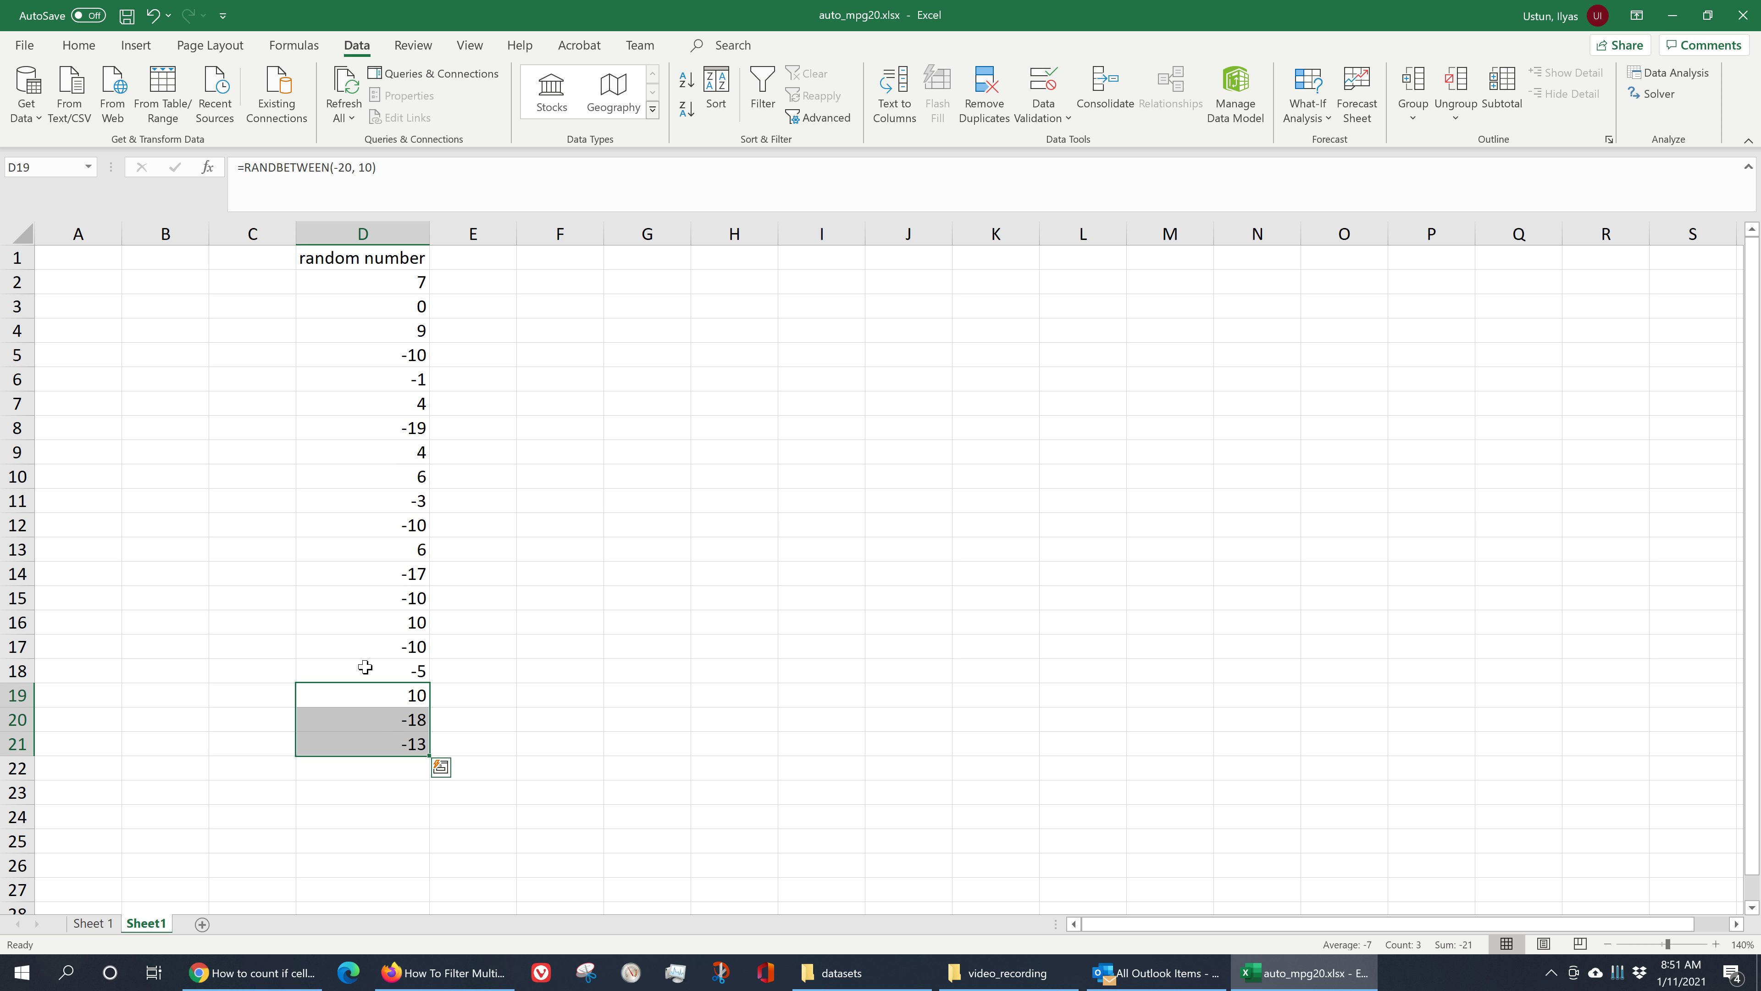
{"action": "left_click_drag", "start_coordinate": [360, 279], "coordinate": [403, 750]}
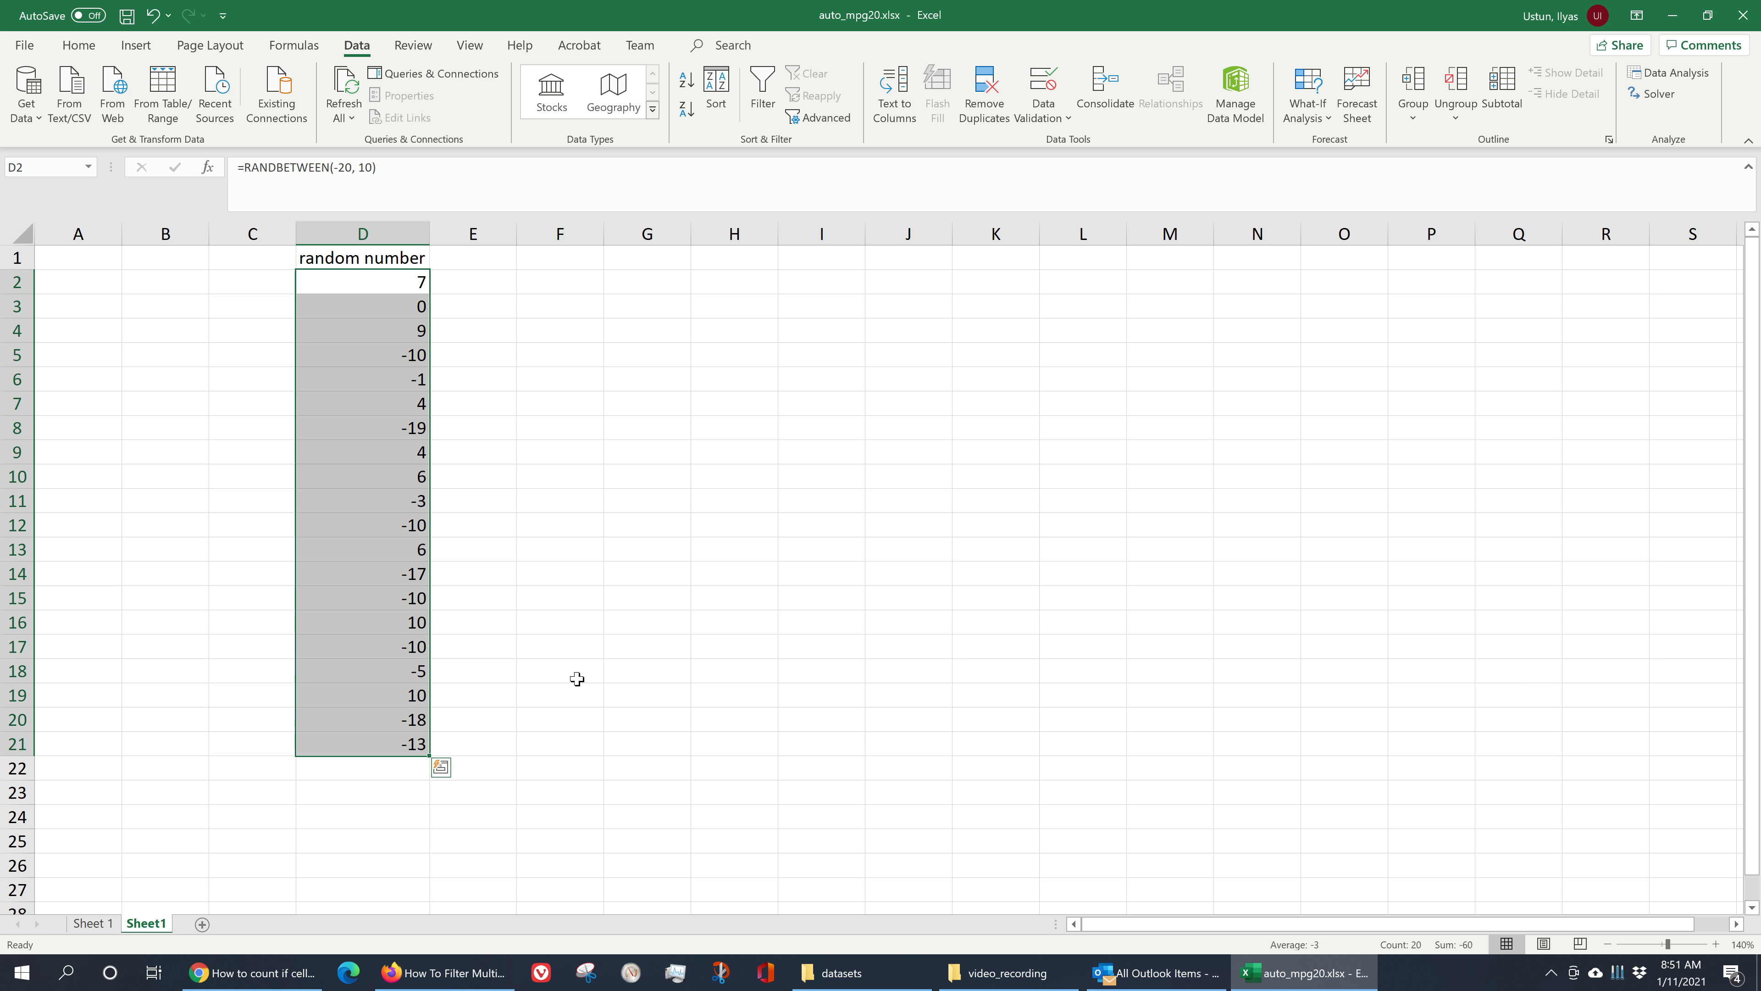
{"action": "left_click", "coordinate": [532, 480]}
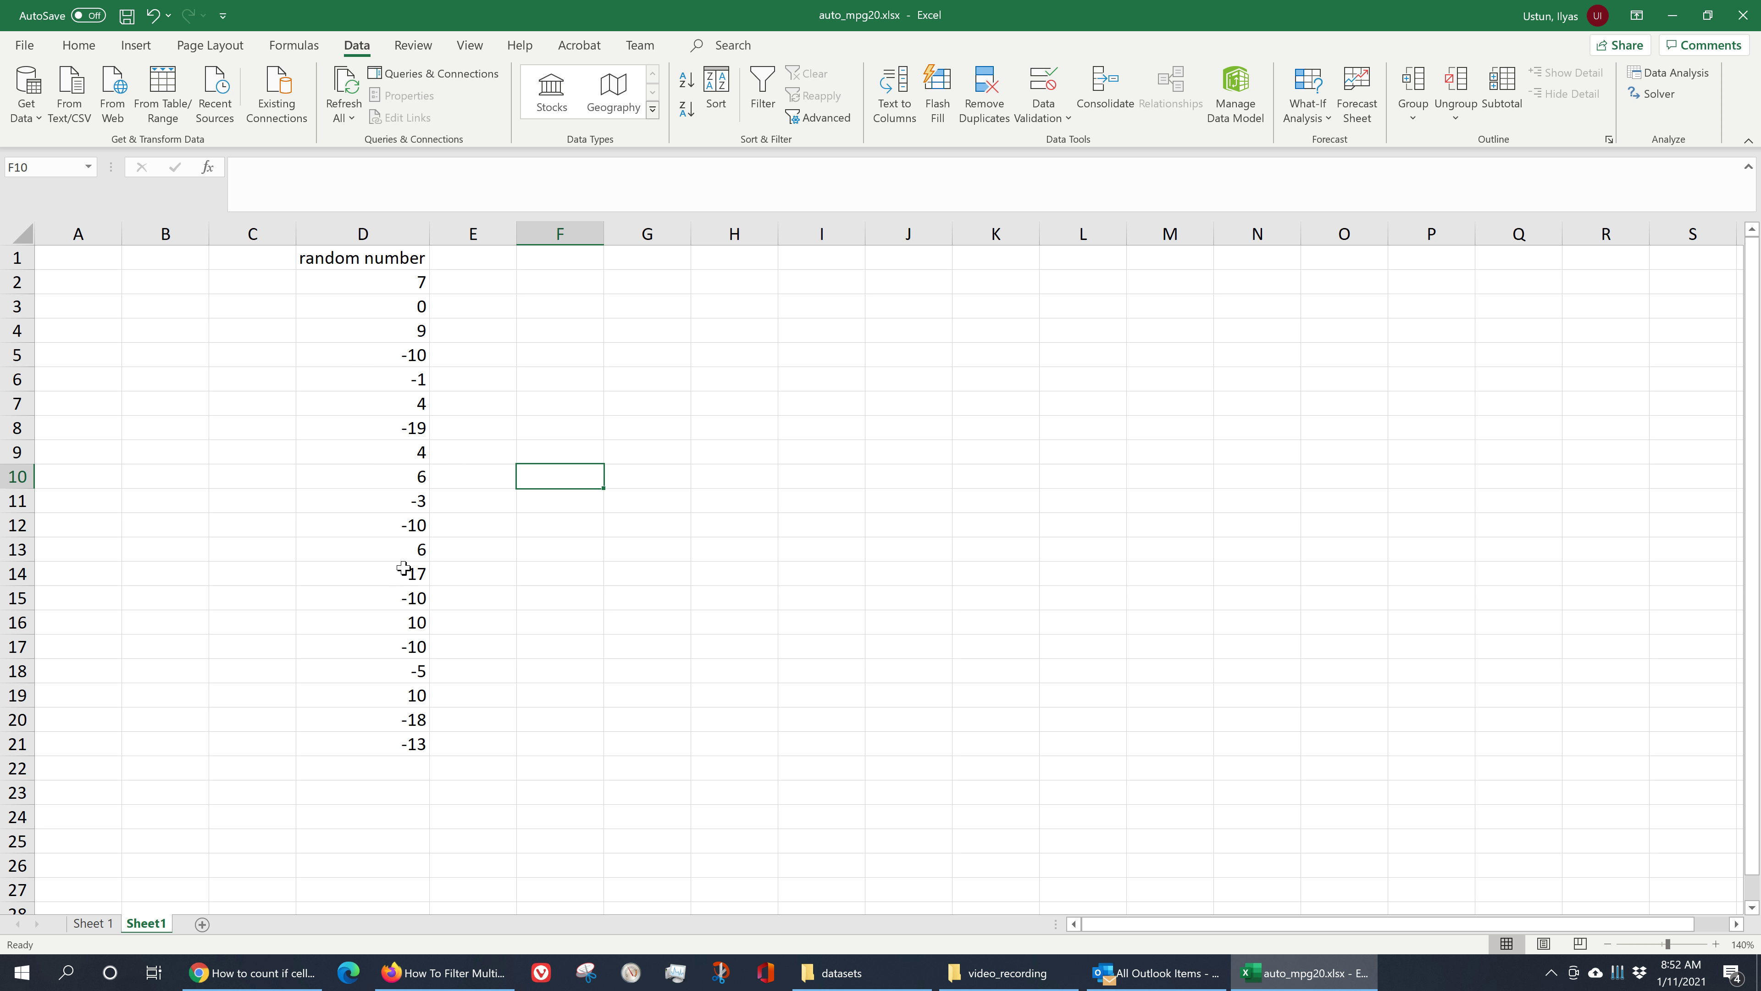
{"action": "left_click", "coordinate": [424, 752]}
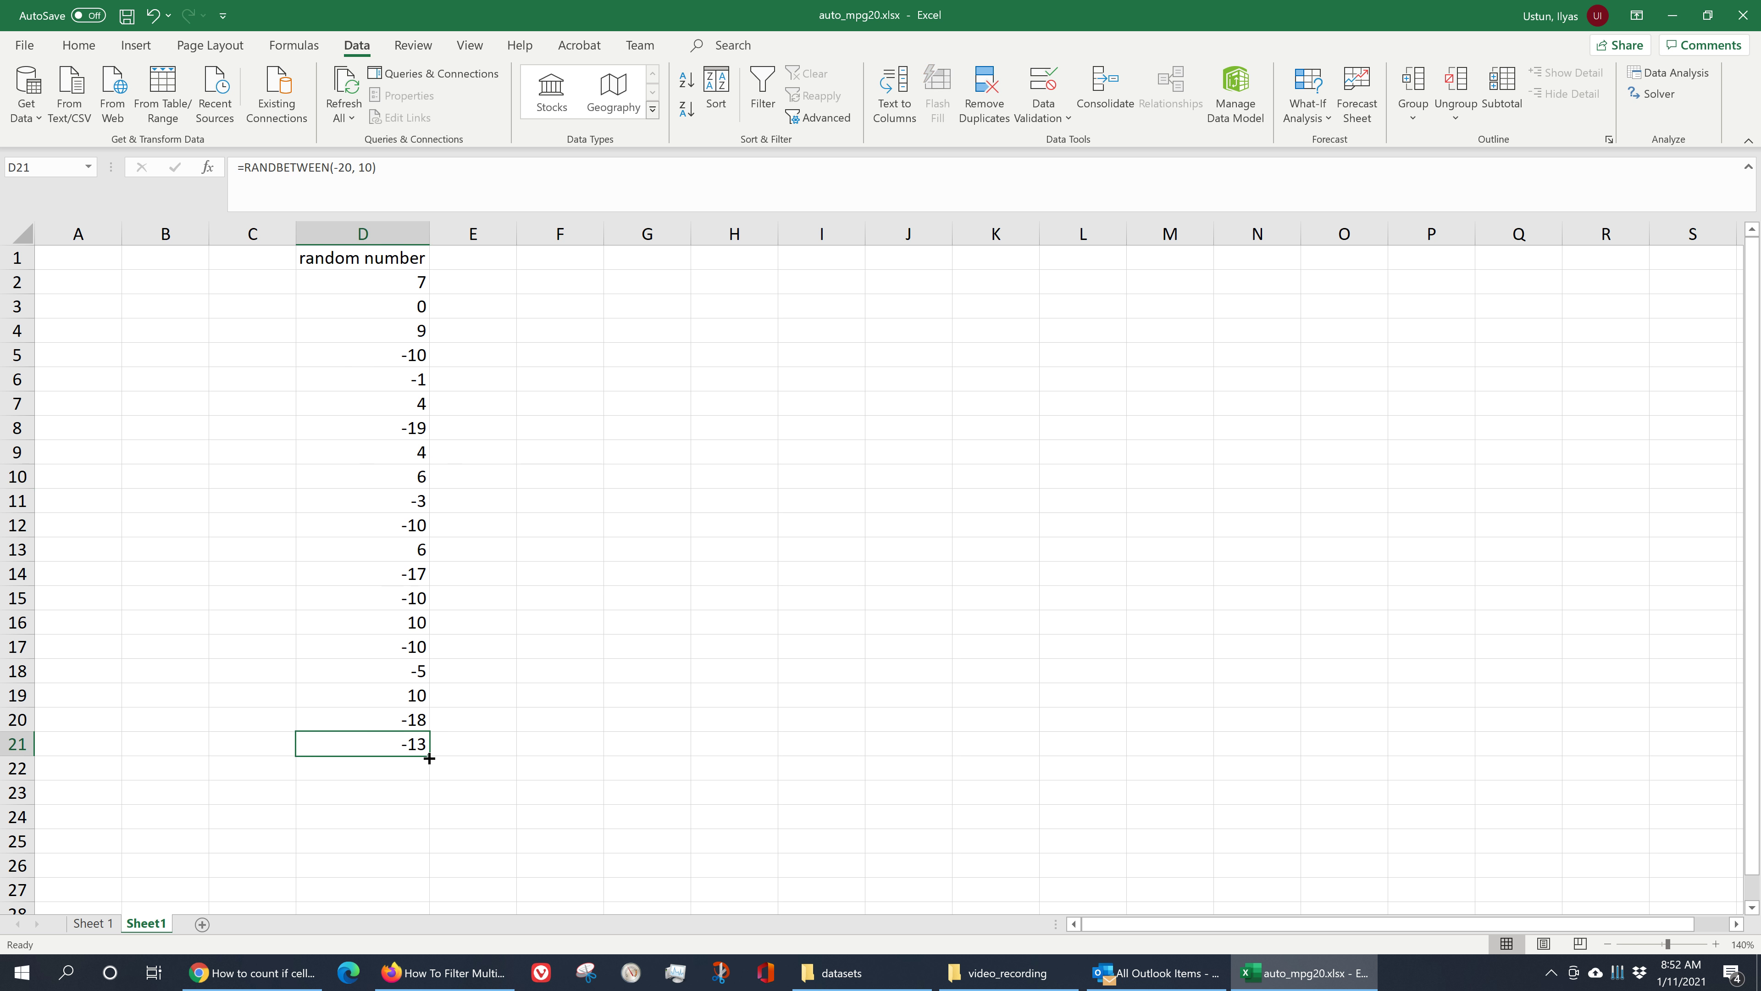
{"action": "left_click_drag", "start_coordinate": [426, 756], "coordinate": [427, 776]}
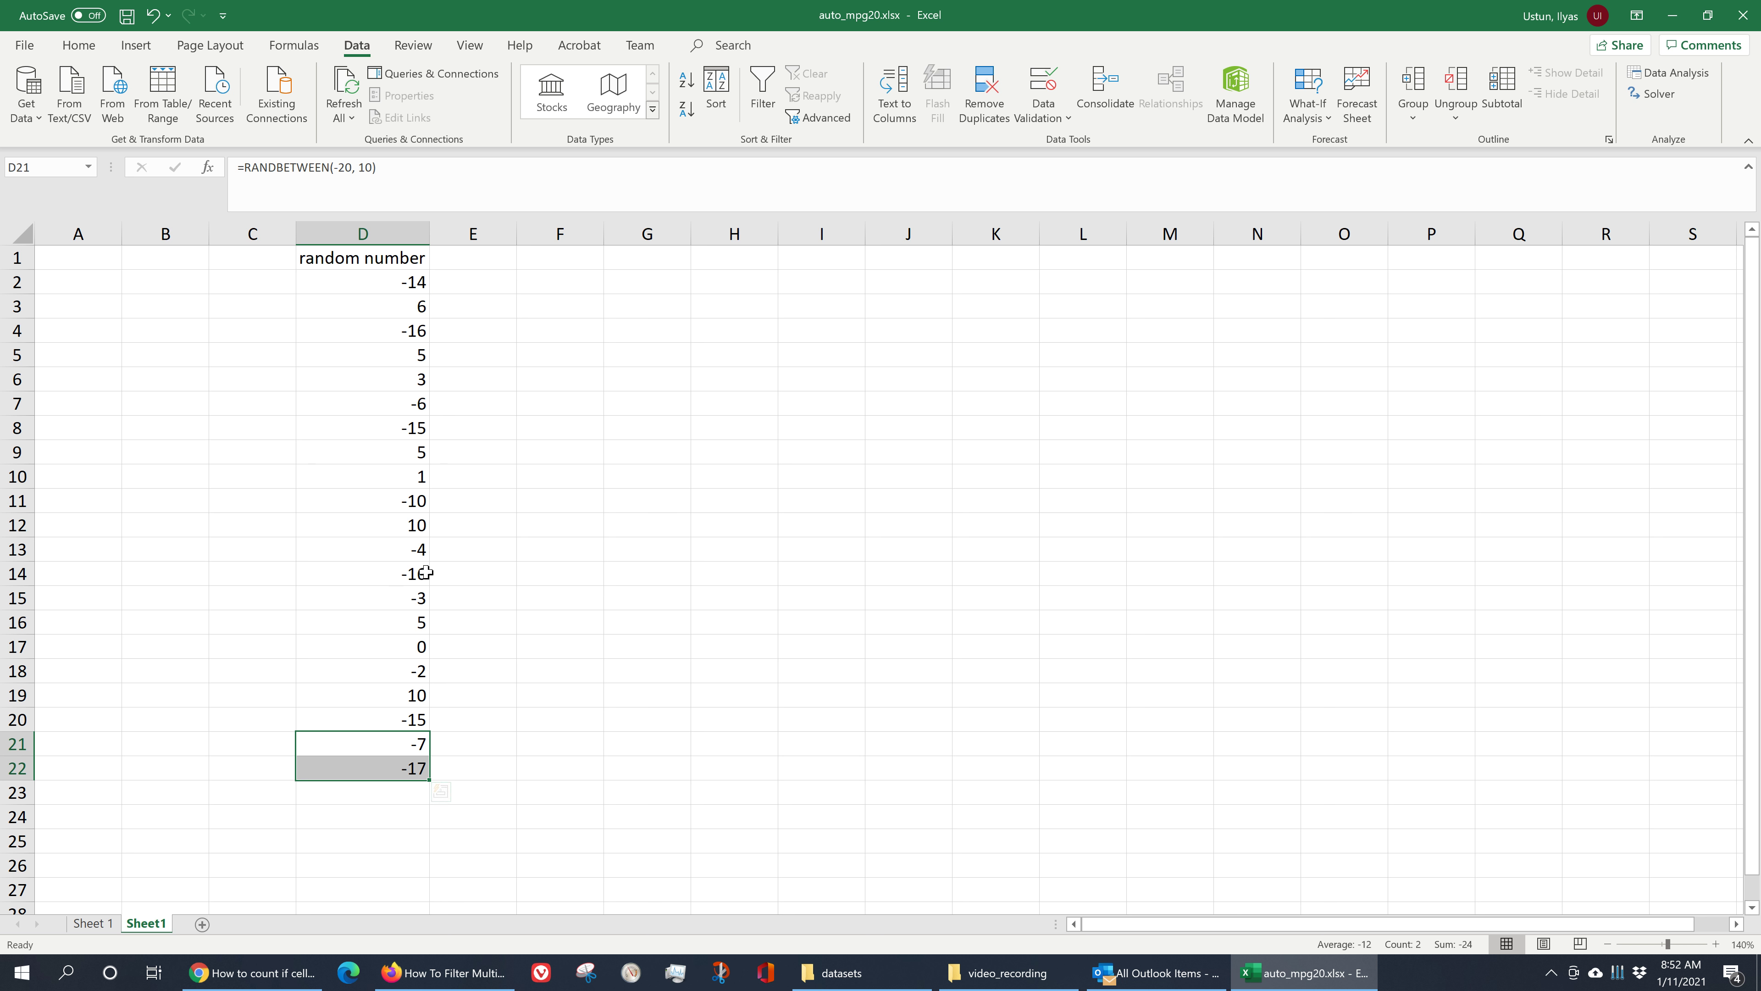
- Enter =AVERAGE(D2:D22) in F3 to average the random numbers
{"action": "left_click", "coordinate": [511, 651]}
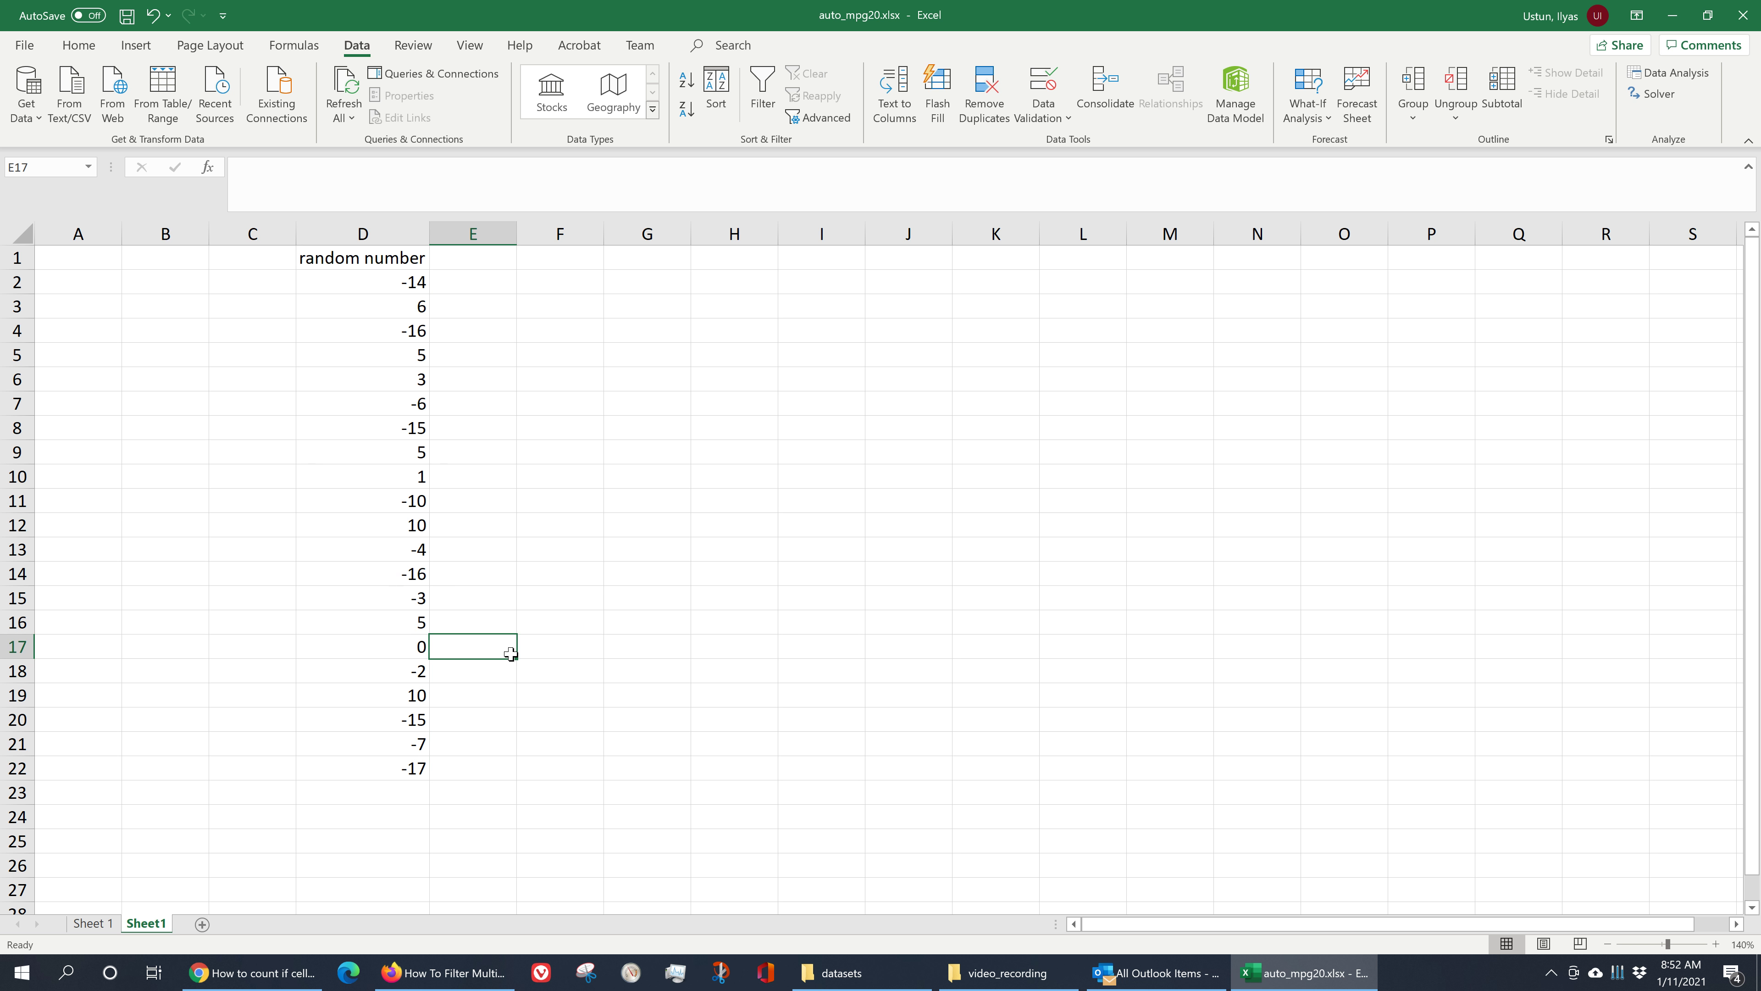
{"action": "left_click", "coordinate": [547, 434]}
{"action": "left_click", "coordinate": [556, 324]}
{"action": "left_click", "coordinate": [553, 299]}
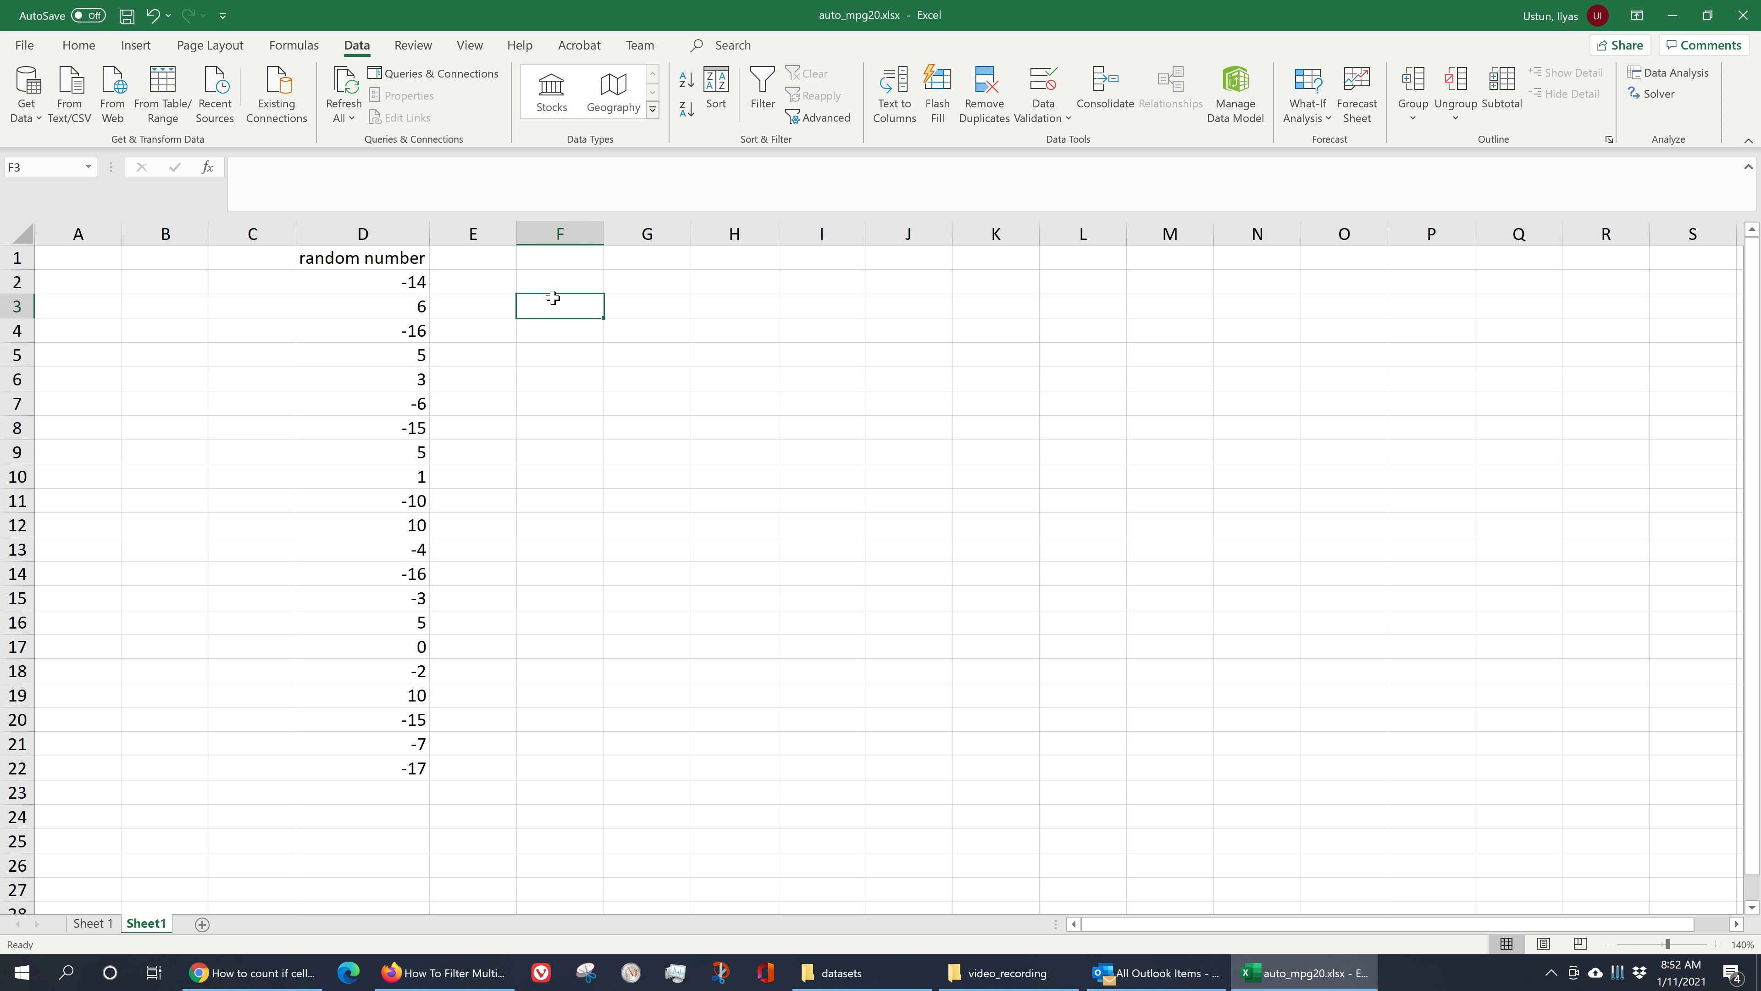
{"action": "type", "text": "="}
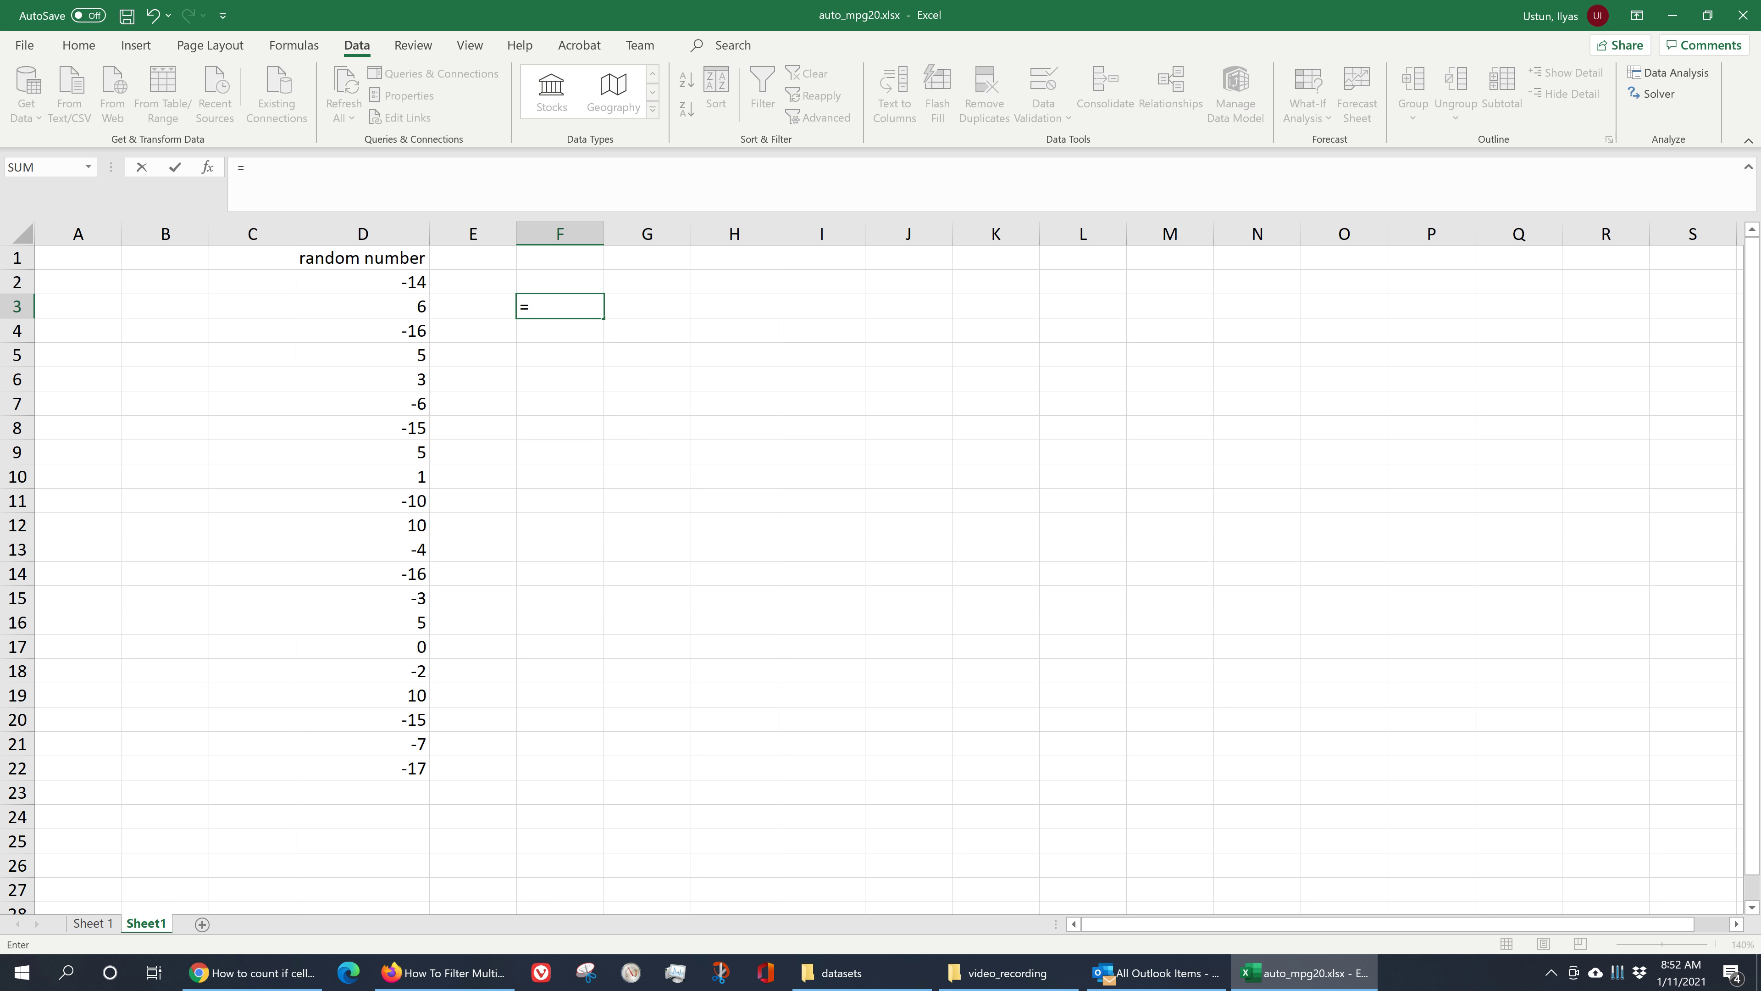
{"action": "type", "text": "av"}
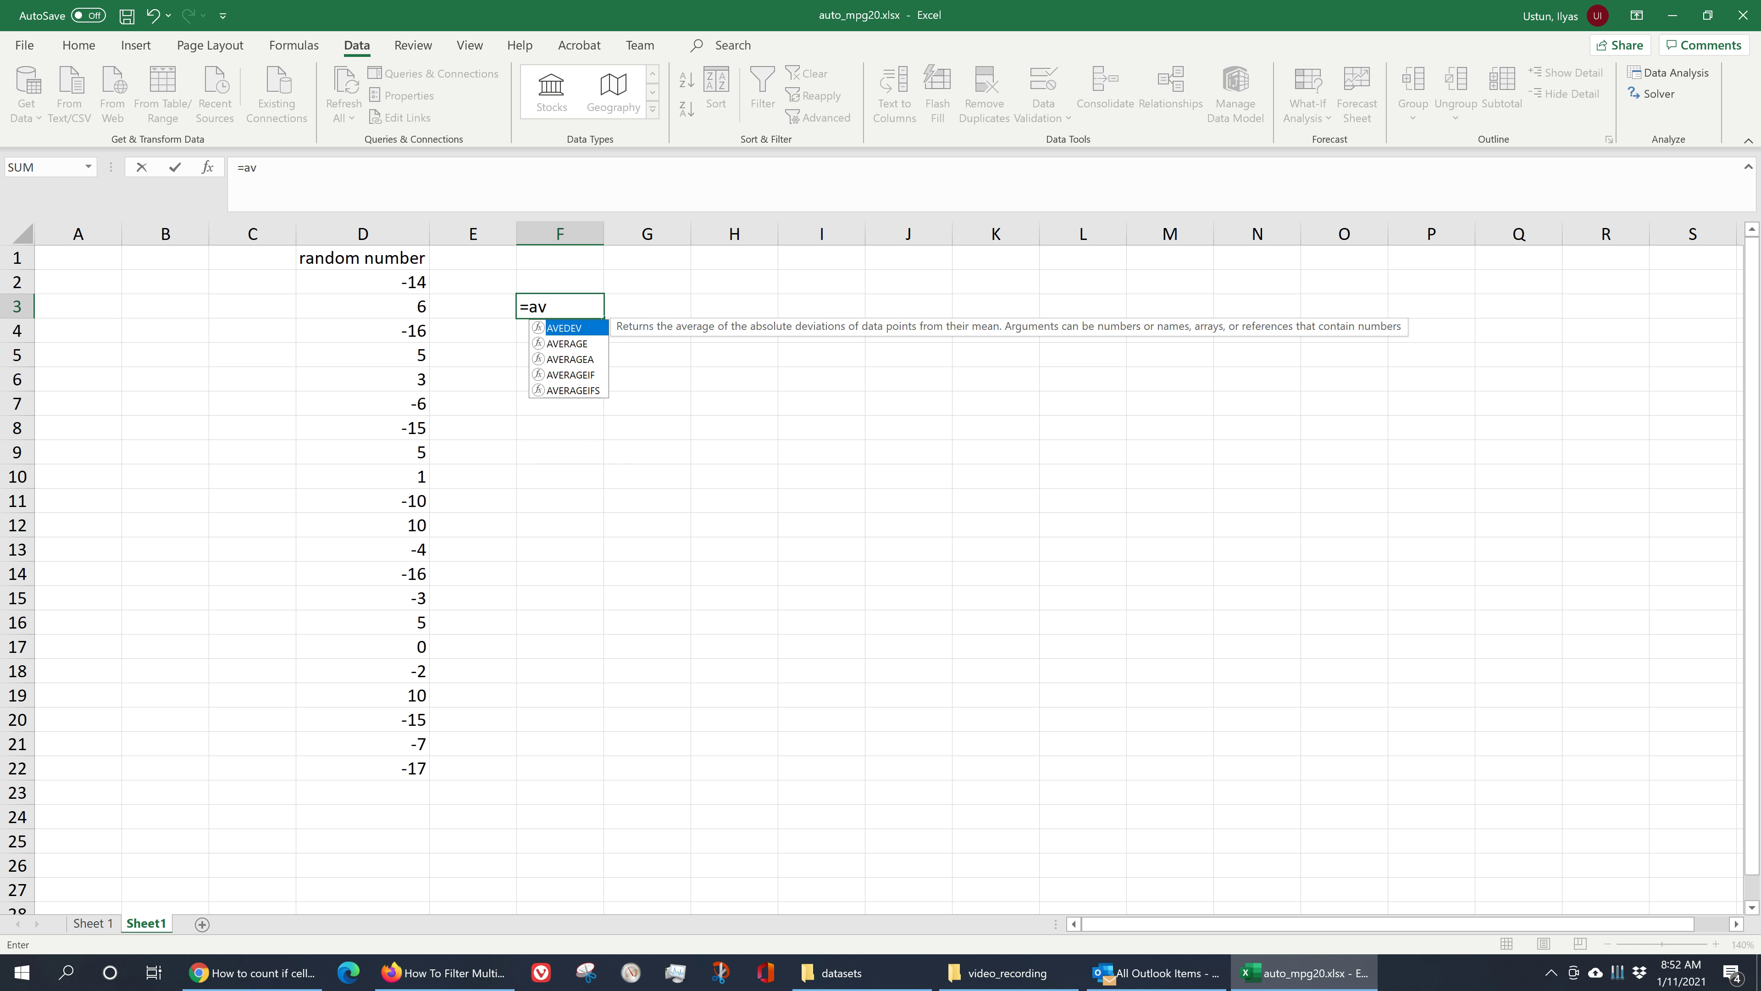
{"action": "left_click", "coordinate": [578, 344]}
{"action": "double_click", "coordinate": [576, 342]}
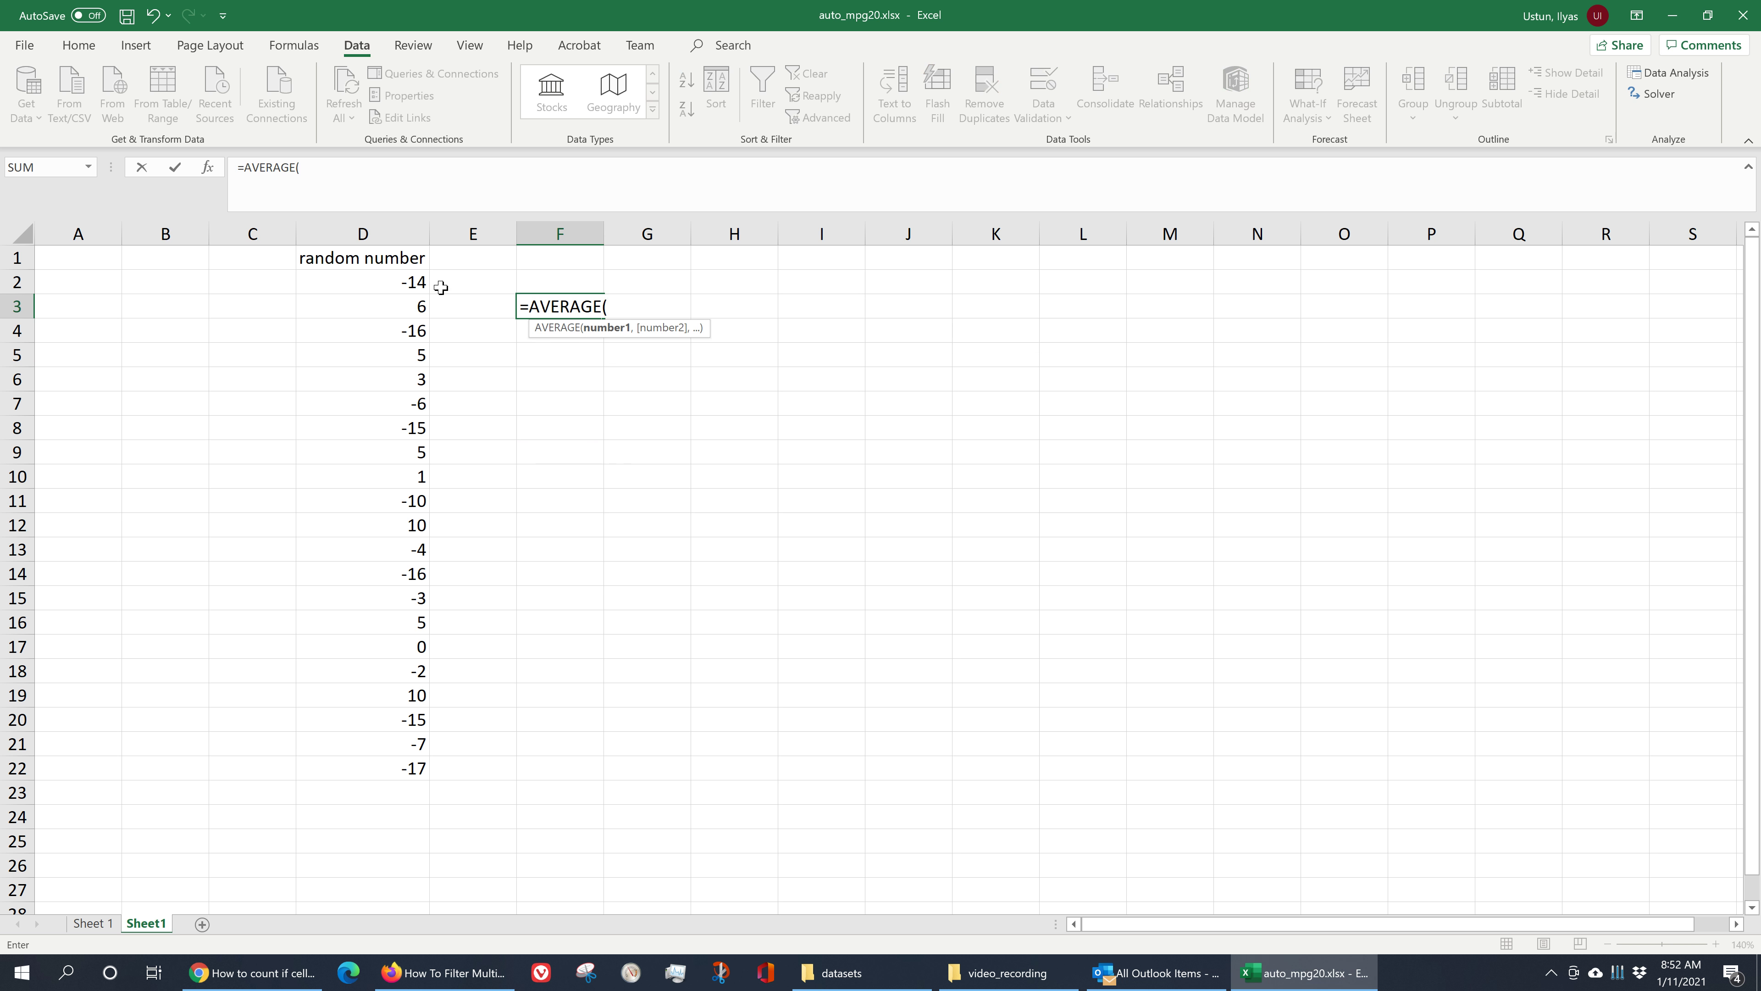
{"action": "left_click", "coordinate": [414, 281]}
{"action": "left_click_drag", "start_coordinate": [414, 280], "coordinate": [374, 767]}
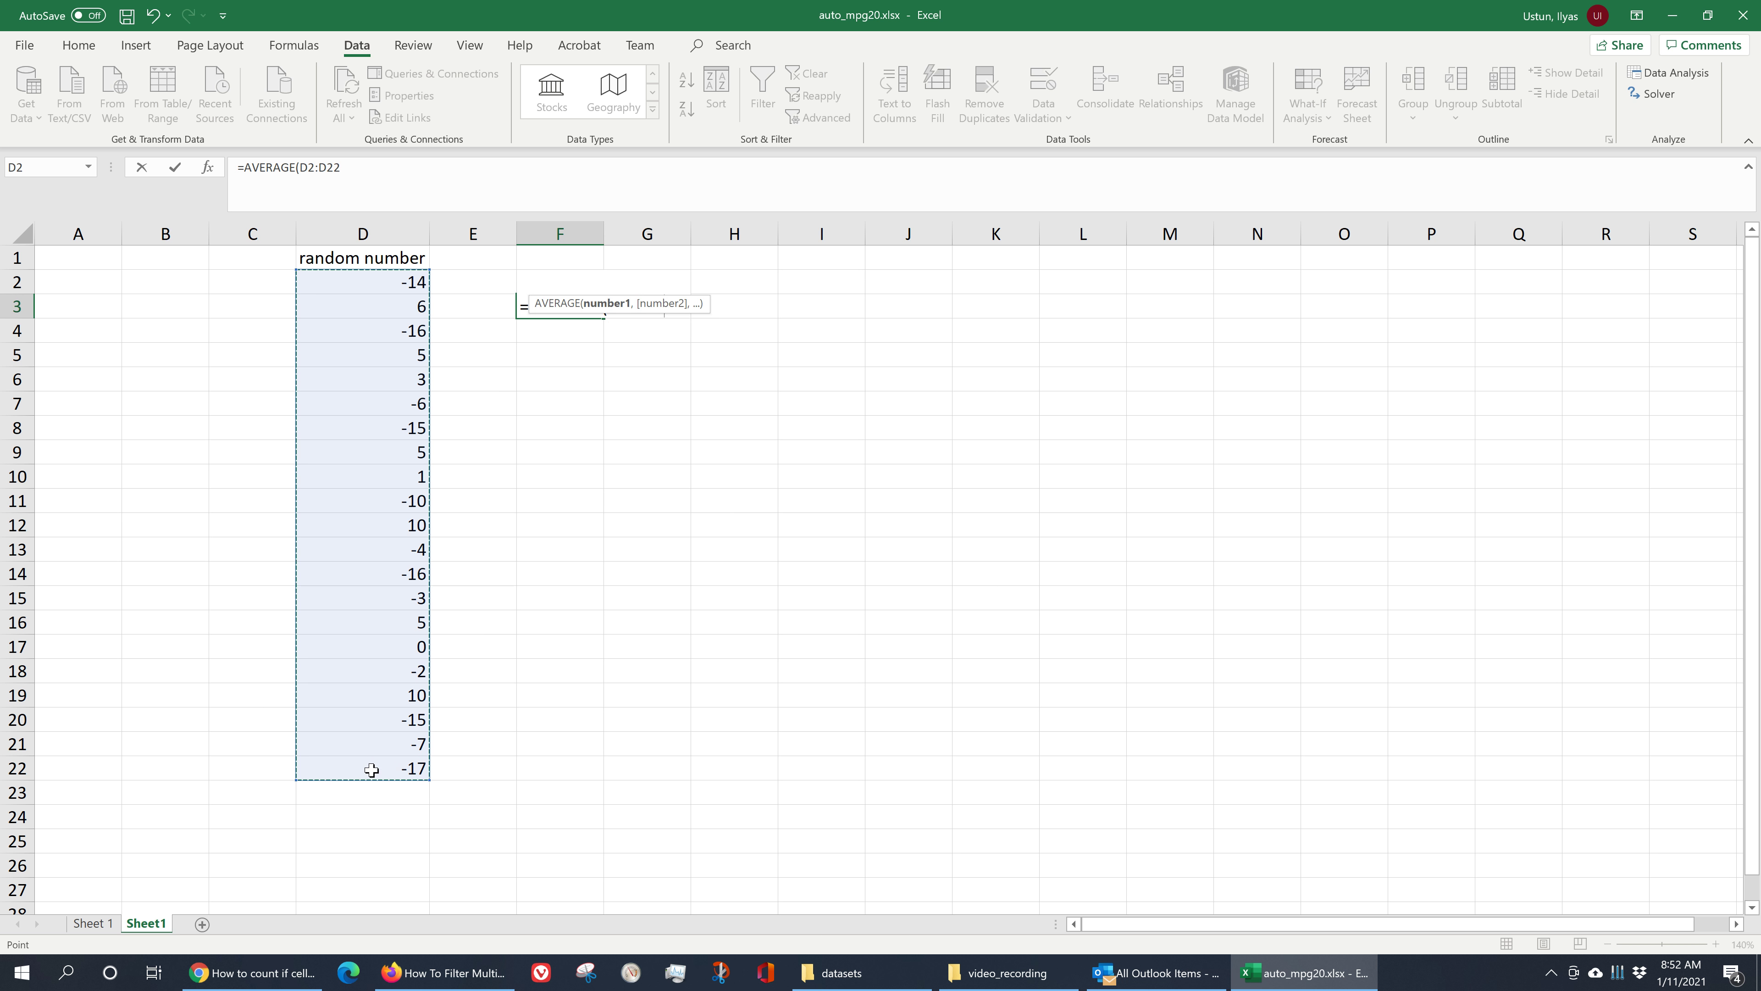
{"action": "type", "text": ")"}
{"action": "key", "text": "Return"}
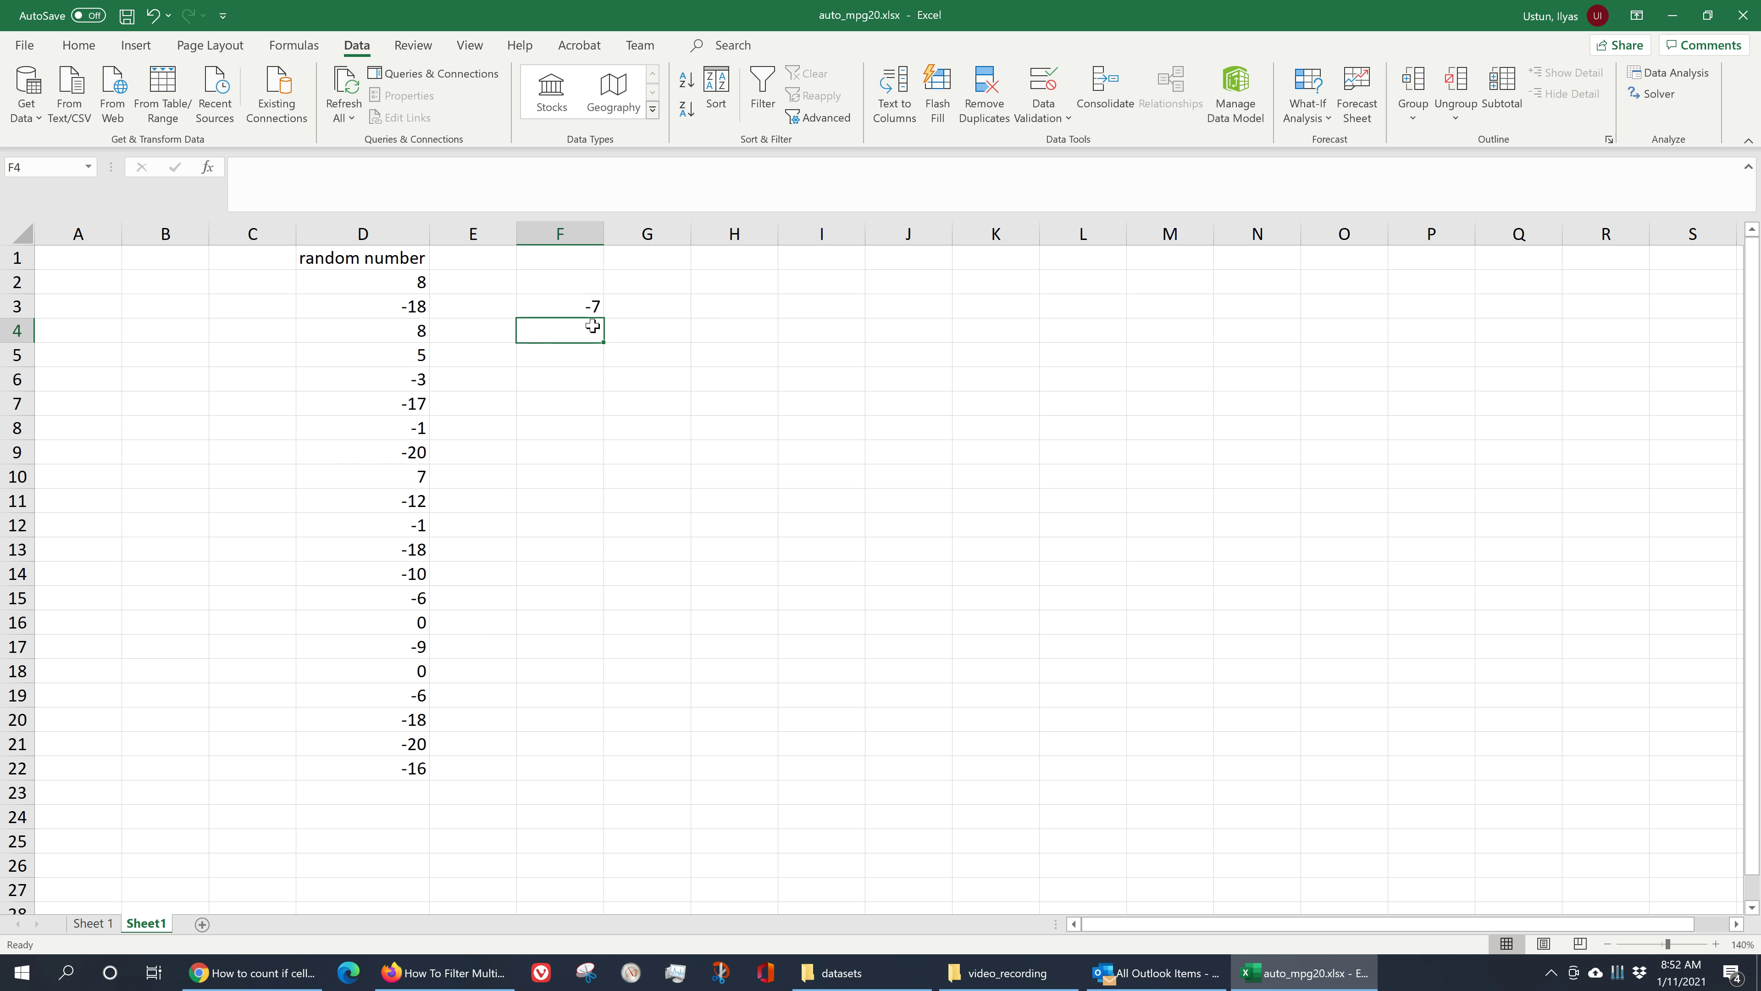
- Select the random numbers in D2:D22 to check their average
{"action": "left_click", "coordinate": [597, 308]}
{"action": "left_click_drag", "start_coordinate": [416, 281], "coordinate": [396, 768]}
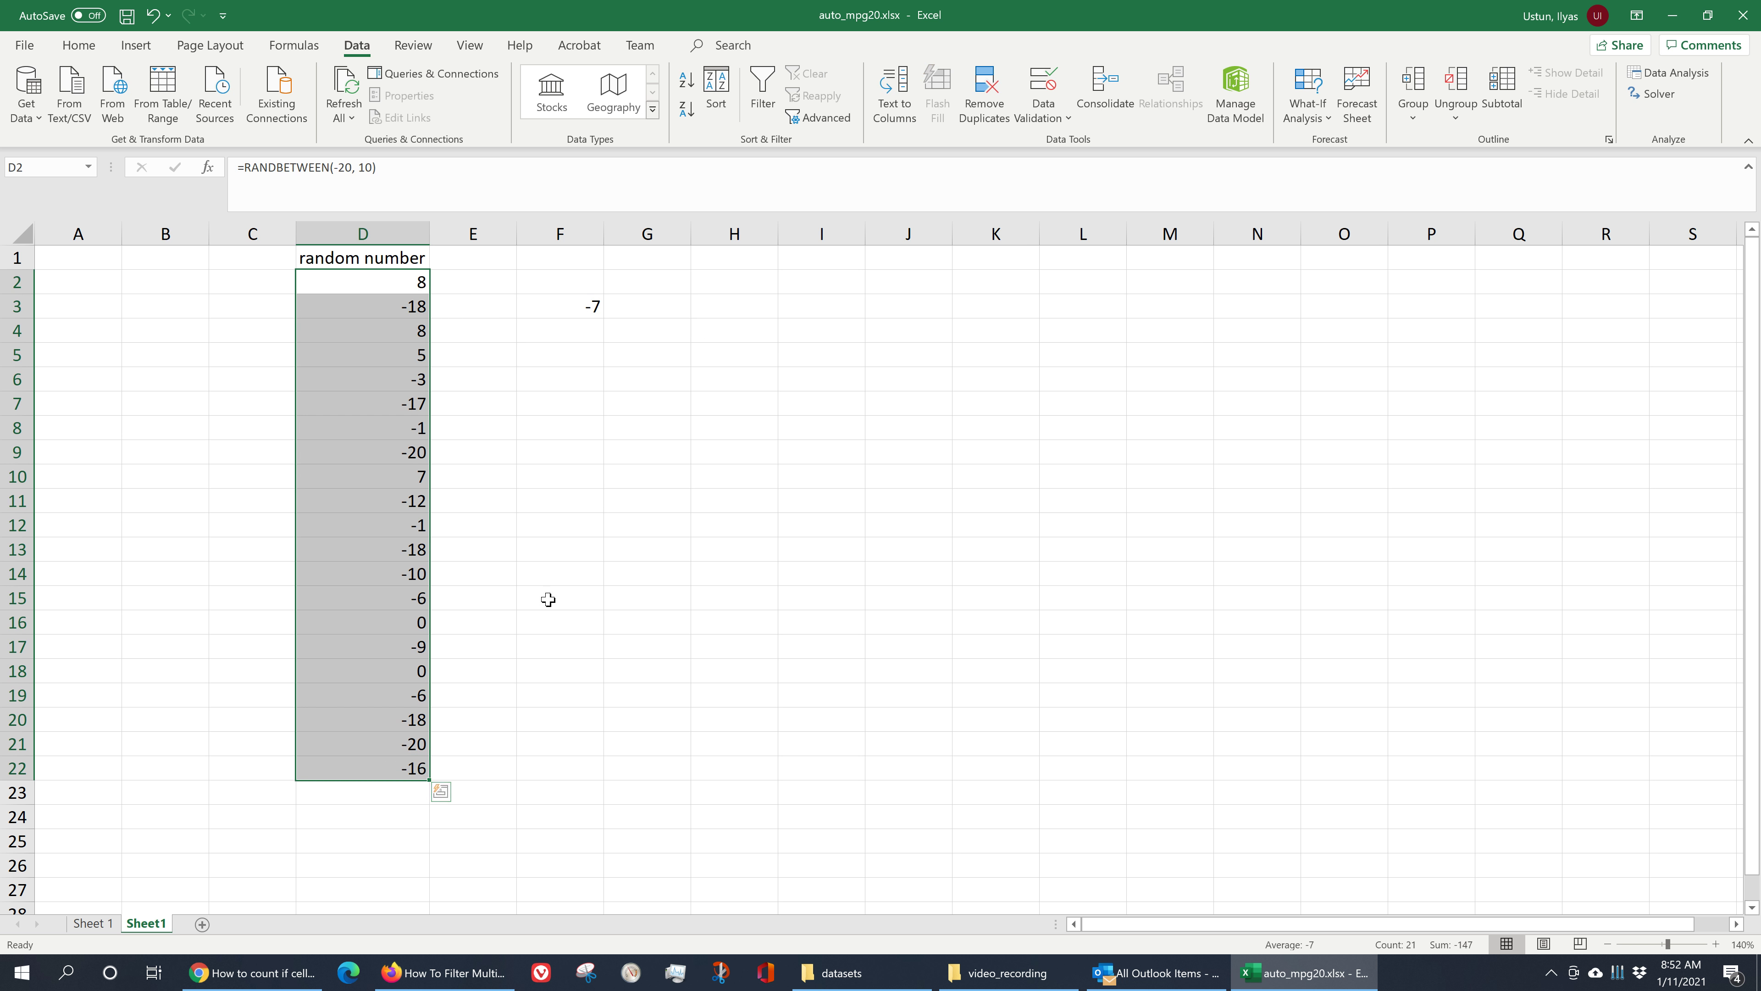
{"action": "left_click", "coordinate": [634, 525]}
{"action": "left_click", "coordinate": [550, 310]}
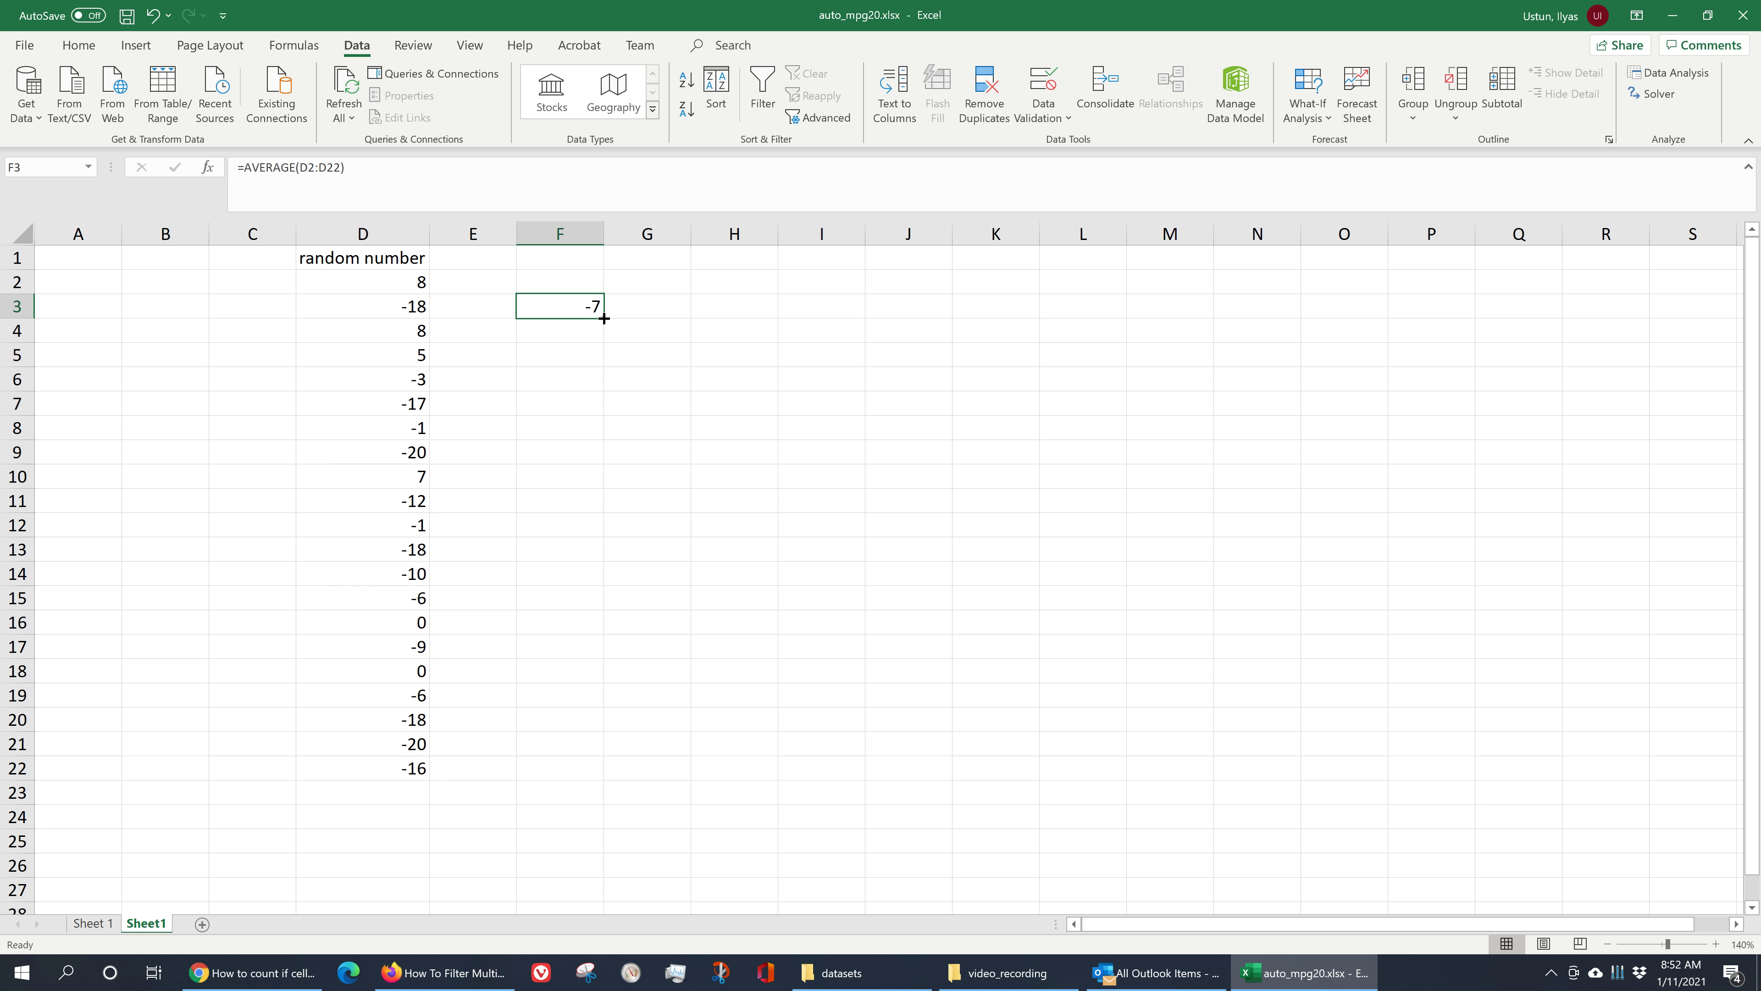
{"action": "left_click", "coordinate": [582, 334]}
{"action": "left_click", "coordinate": [586, 308]}
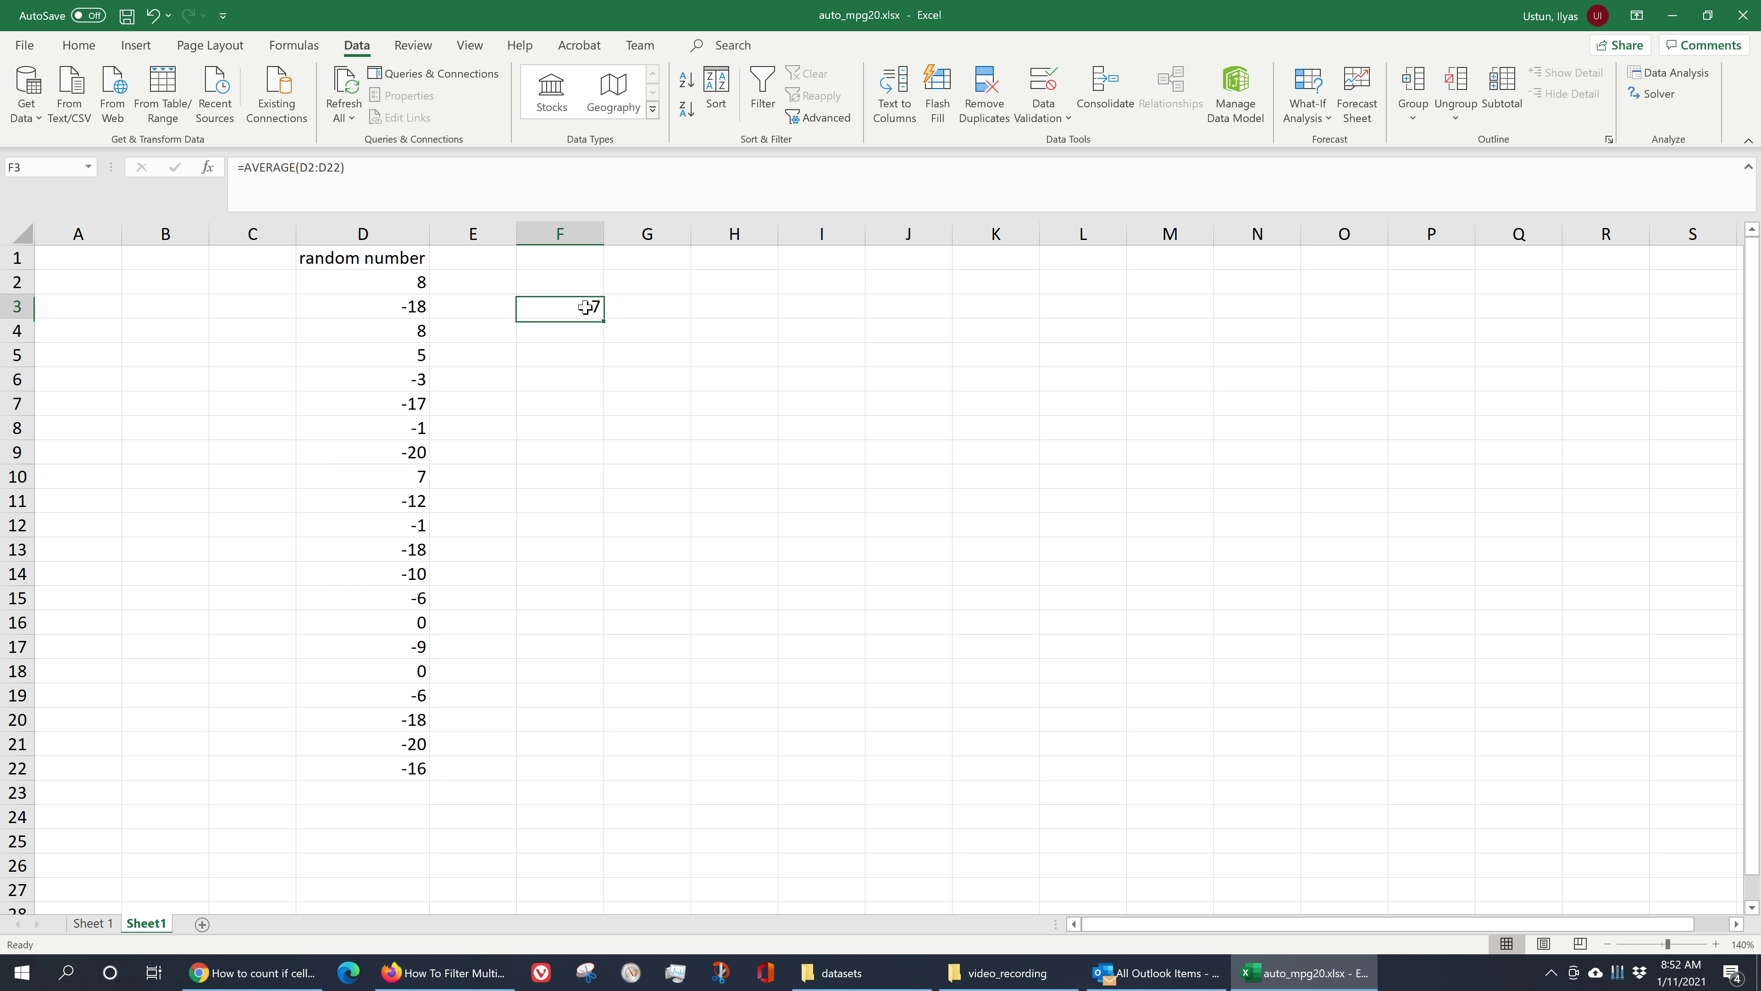
{"action": "left_click_drag", "start_coordinate": [603, 320], "coordinate": [599, 343]}
{"action": "left_click", "coordinate": [570, 331]}
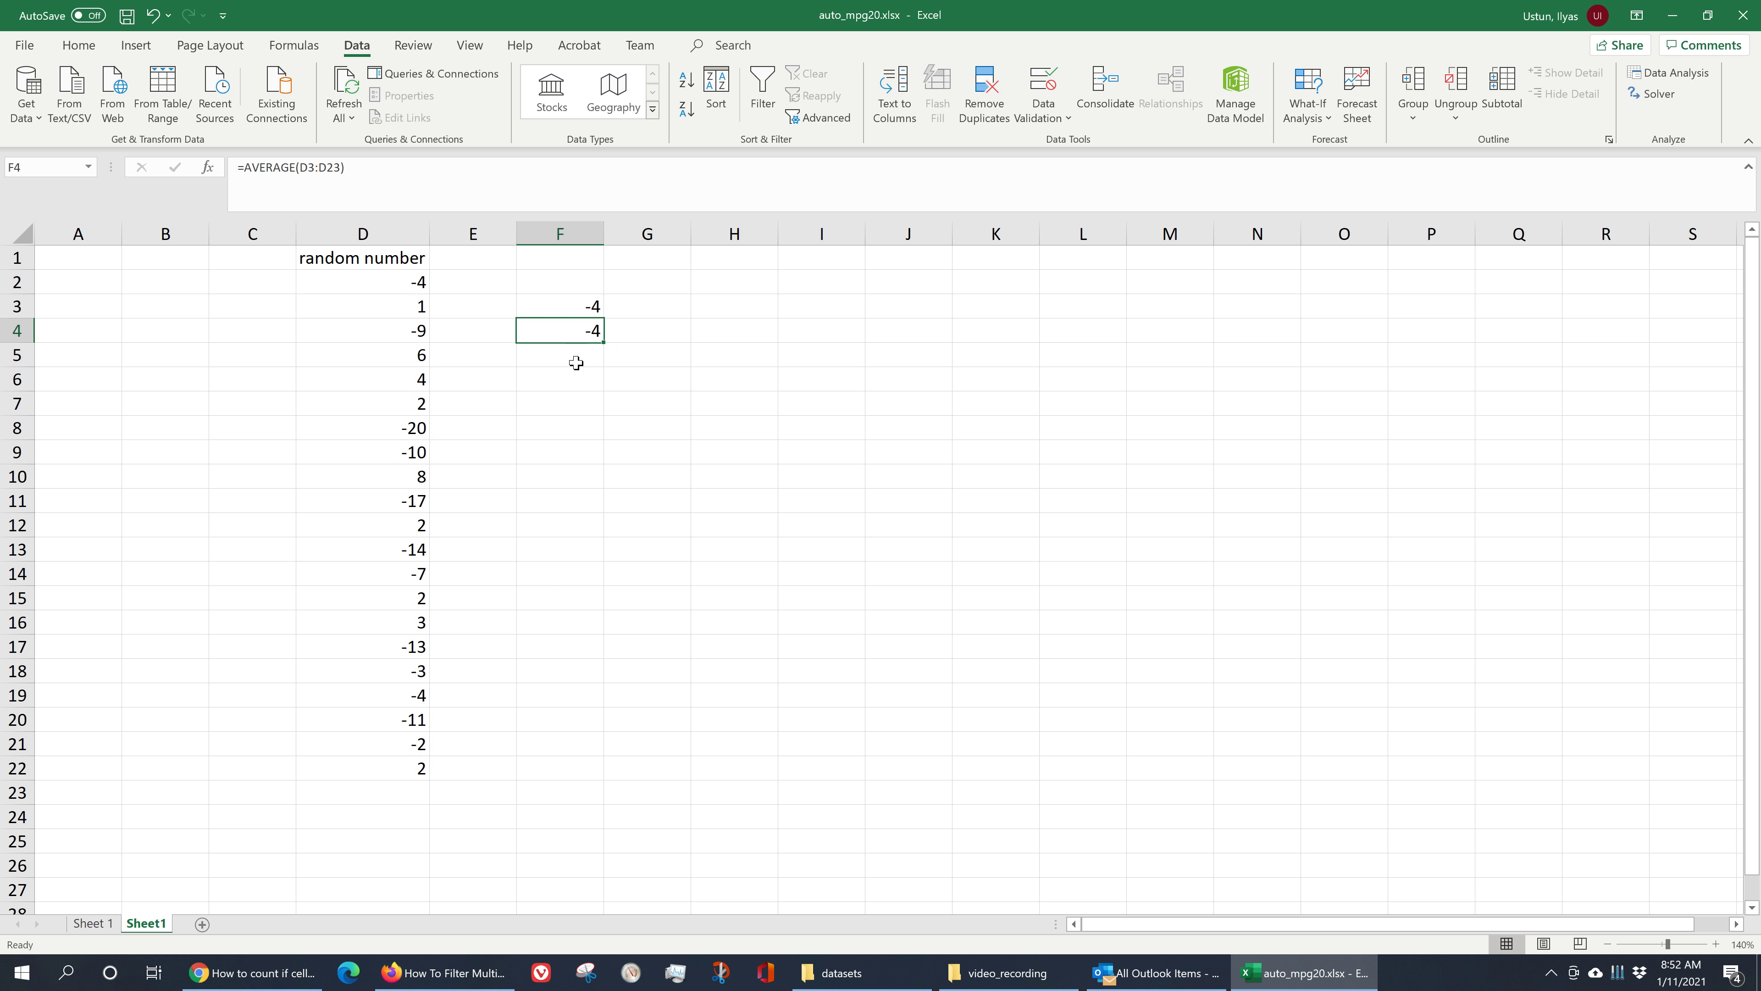
{"action": "double_click", "coordinate": [579, 331]}
{"action": "key", "text": "Escape"}
{"action": "key", "text": "Delete"}
- Set workbook calculation to Manual and turn off recalculating the workbook before saving in the program options
{"action": "left_click", "coordinate": [281, 374]}
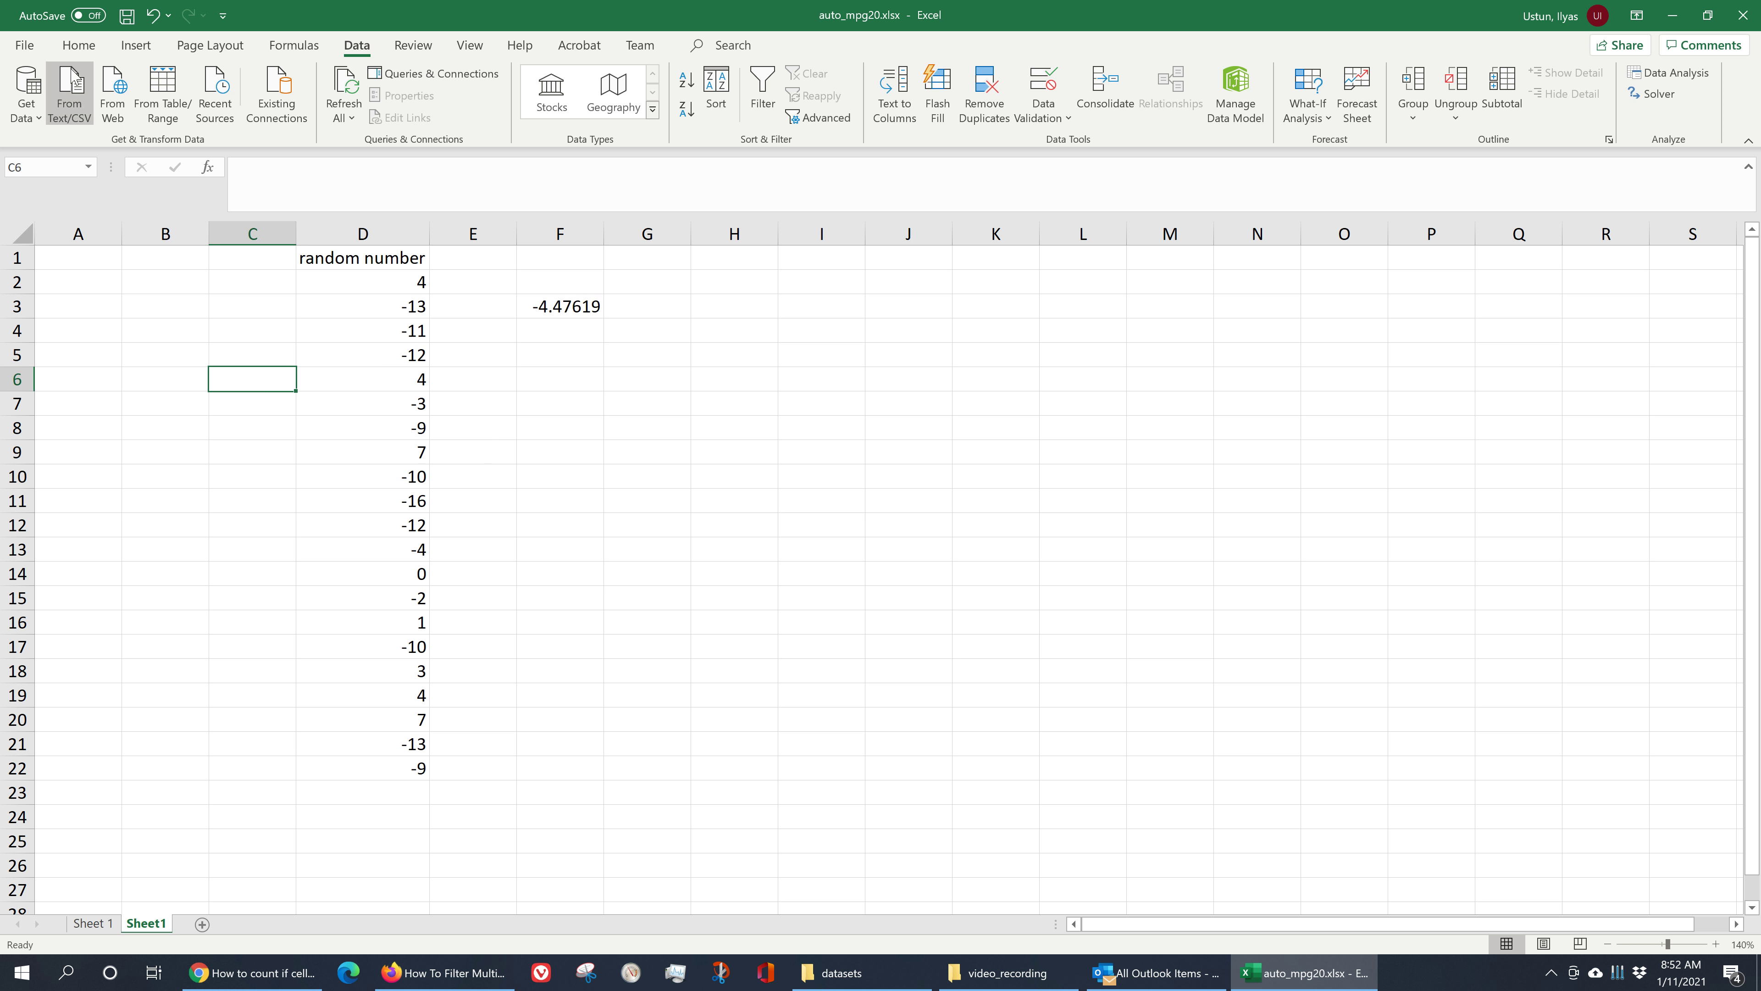
{"action": "left_click", "coordinate": [24, 45]}
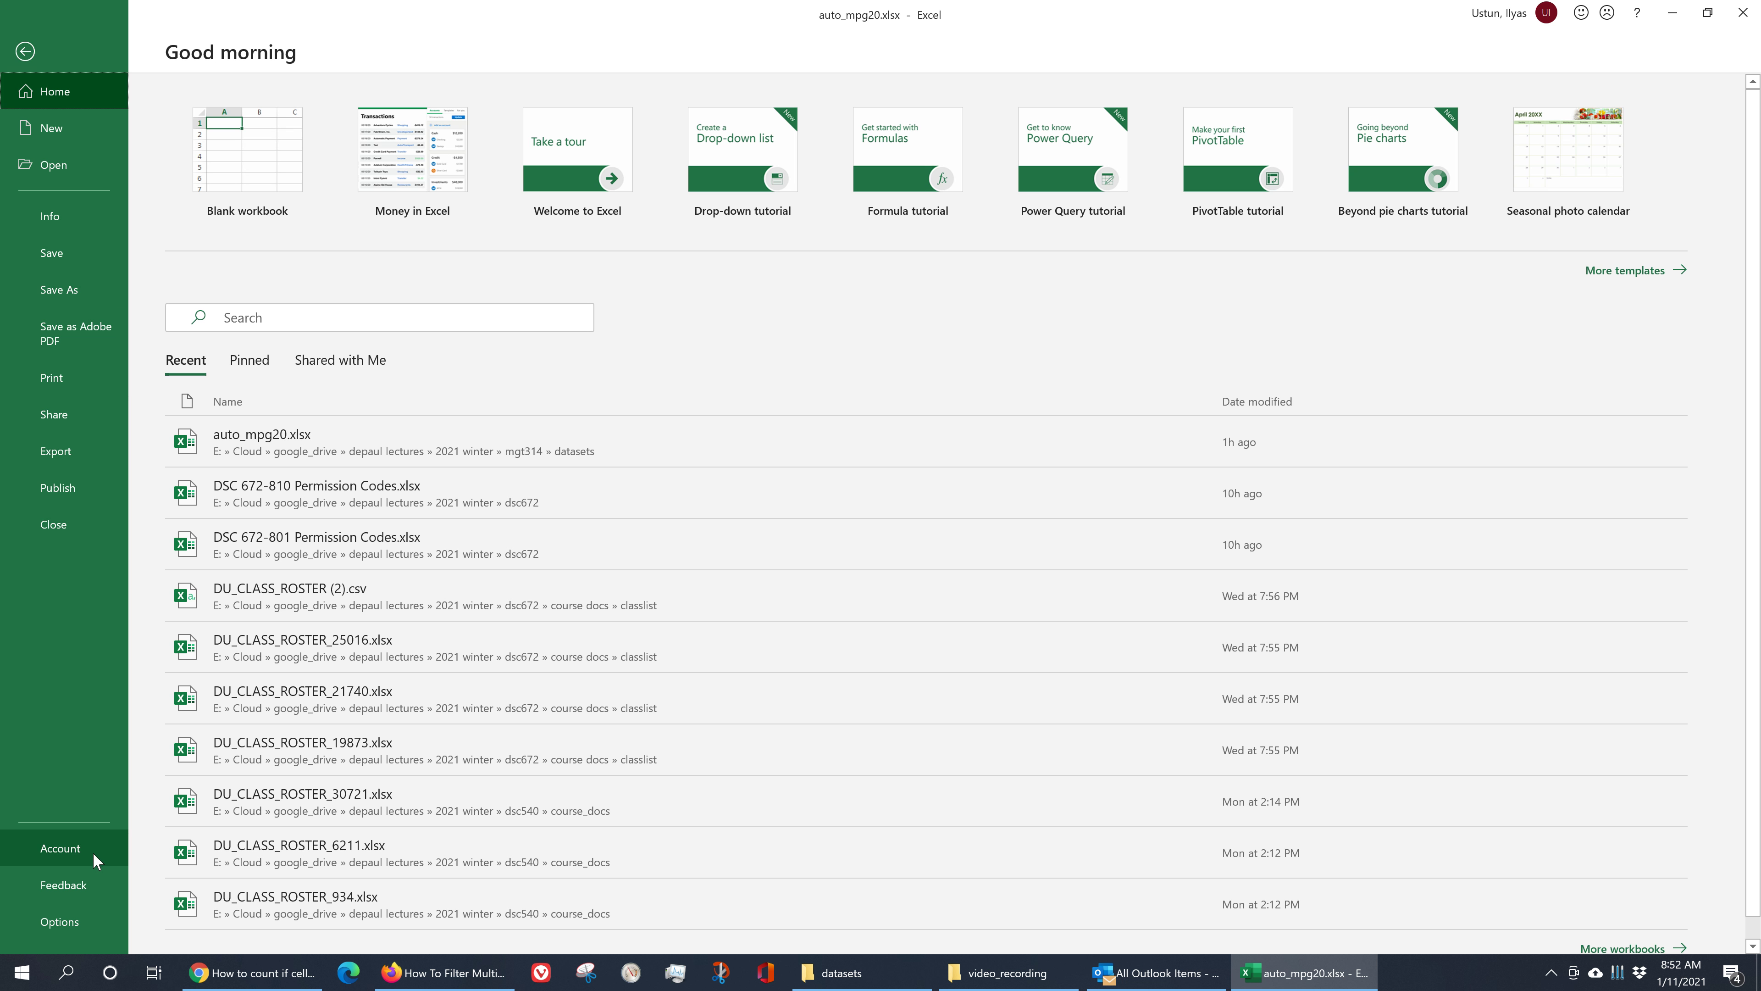
{"action": "left_click", "coordinate": [73, 923]}
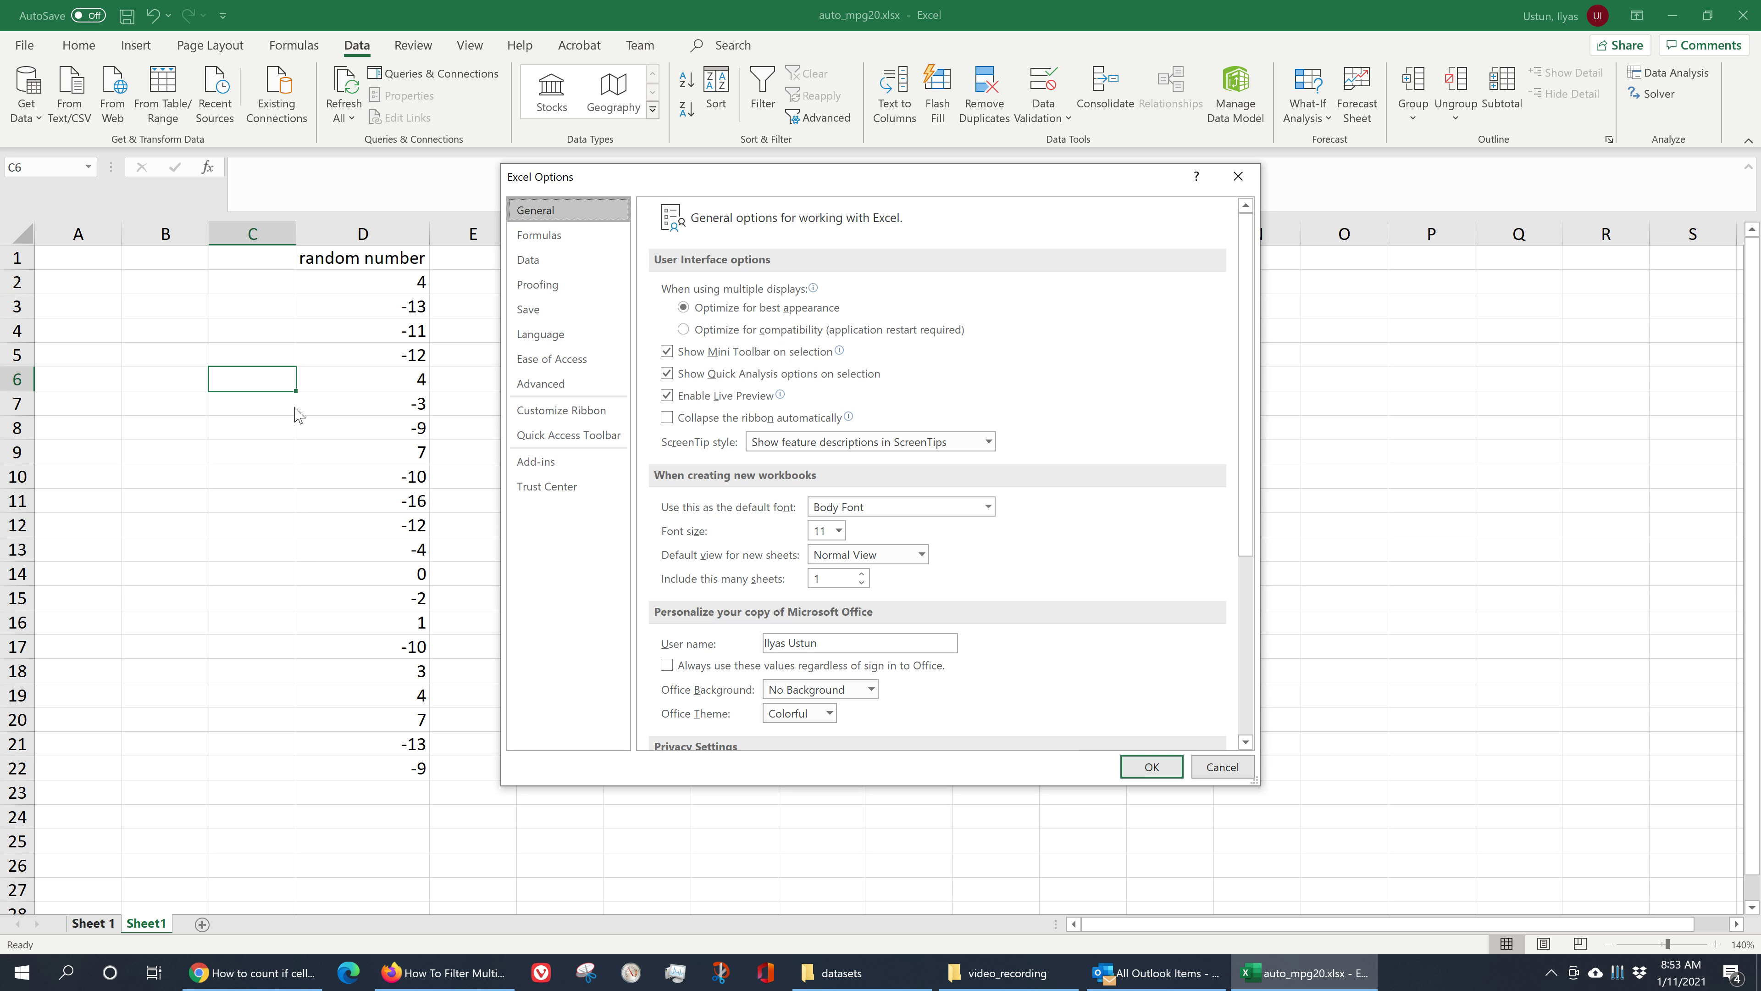
{"action": "left_click", "coordinate": [541, 234]}
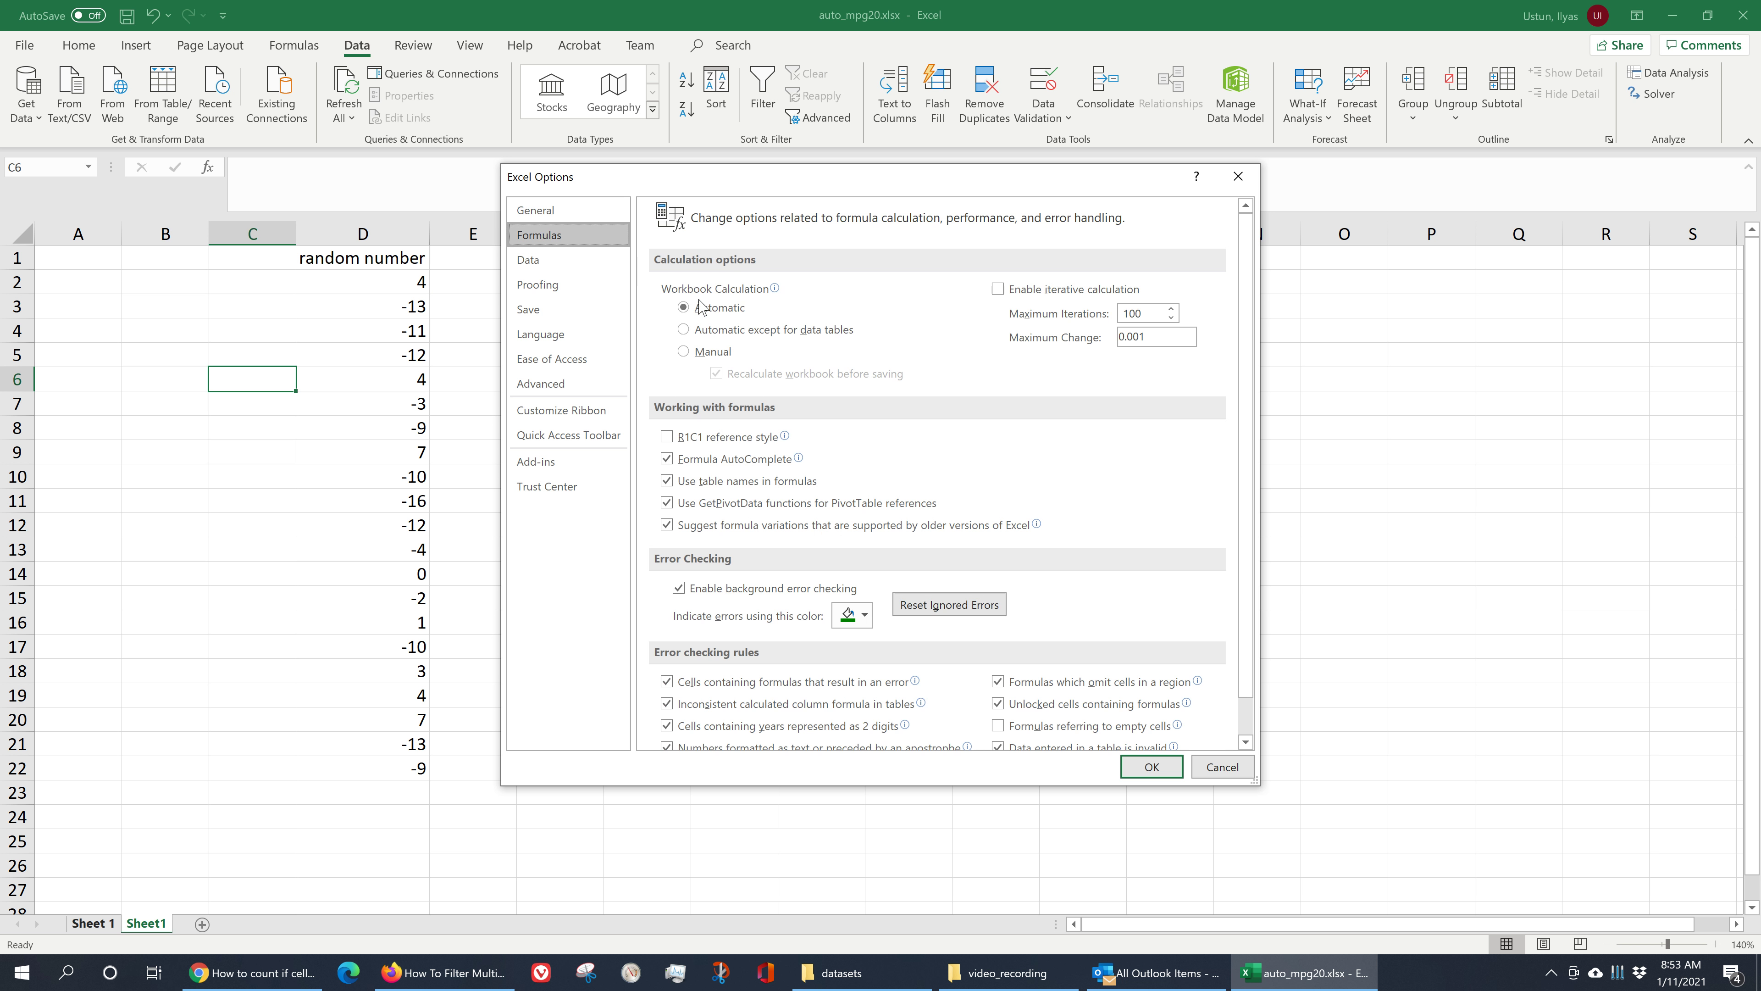
{"action": "mouse_move", "coordinate": [738, 291]}
{"action": "left_click", "coordinate": [684, 352]}
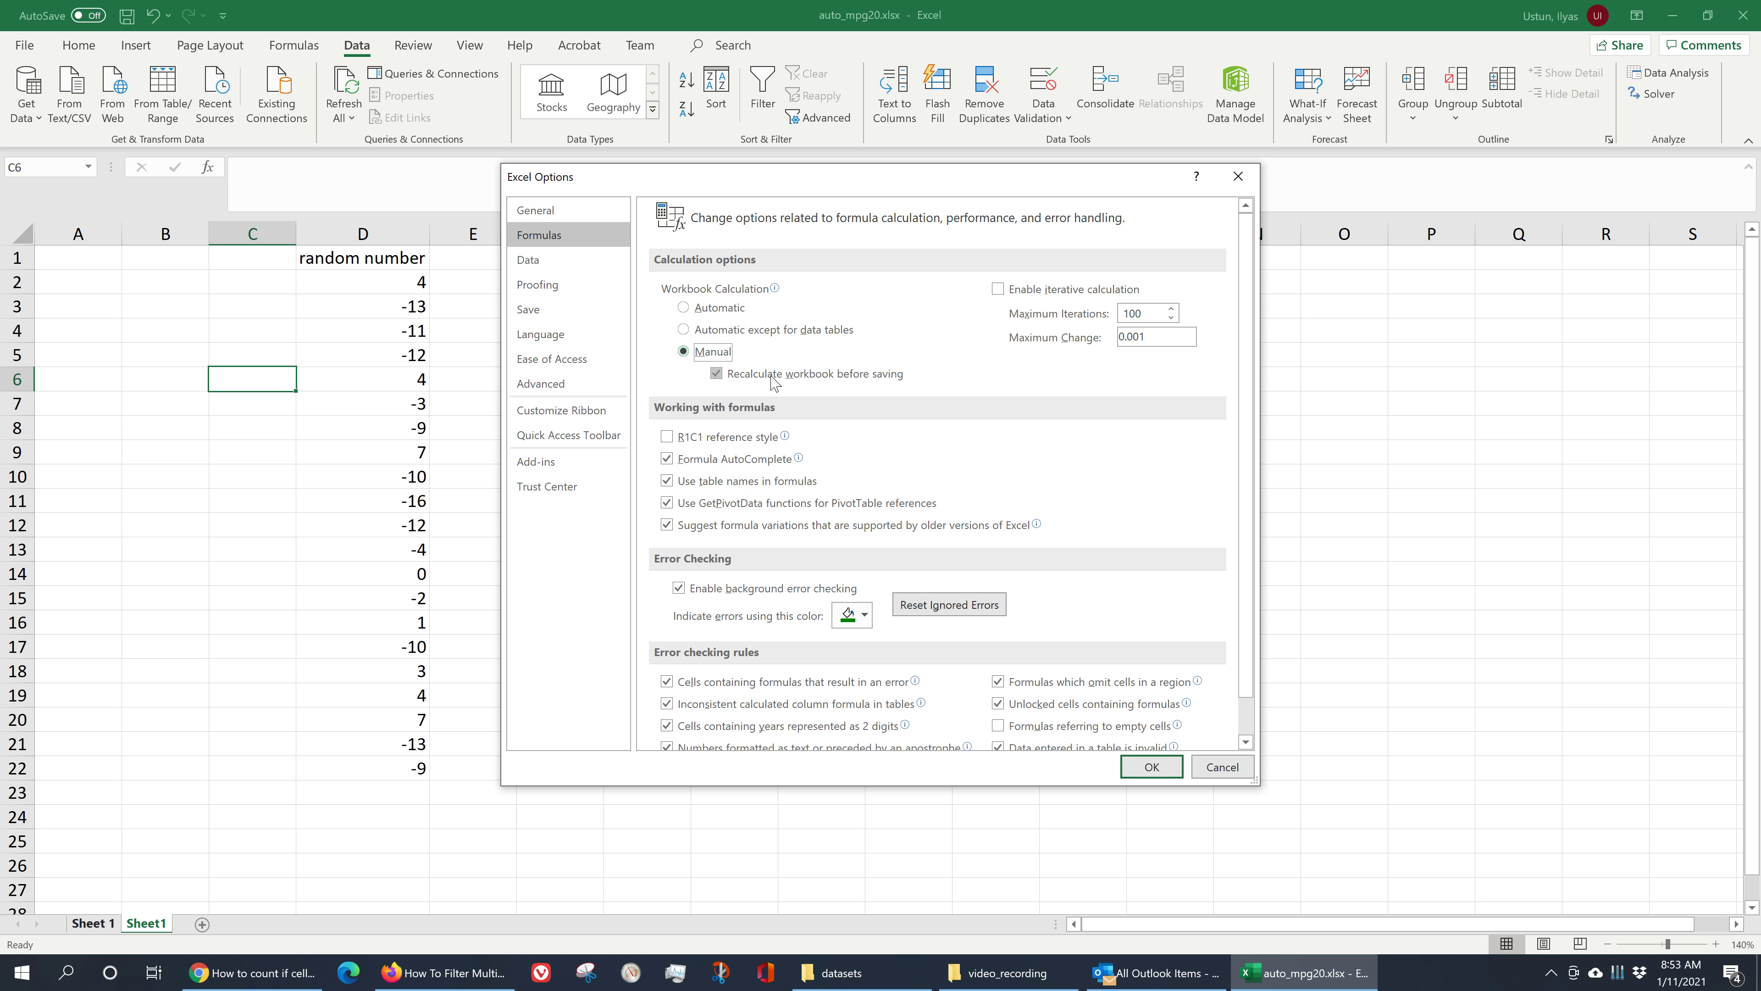
{"action": "left_click", "coordinate": [808, 382]}
{"action": "left_click", "coordinate": [1152, 768]}
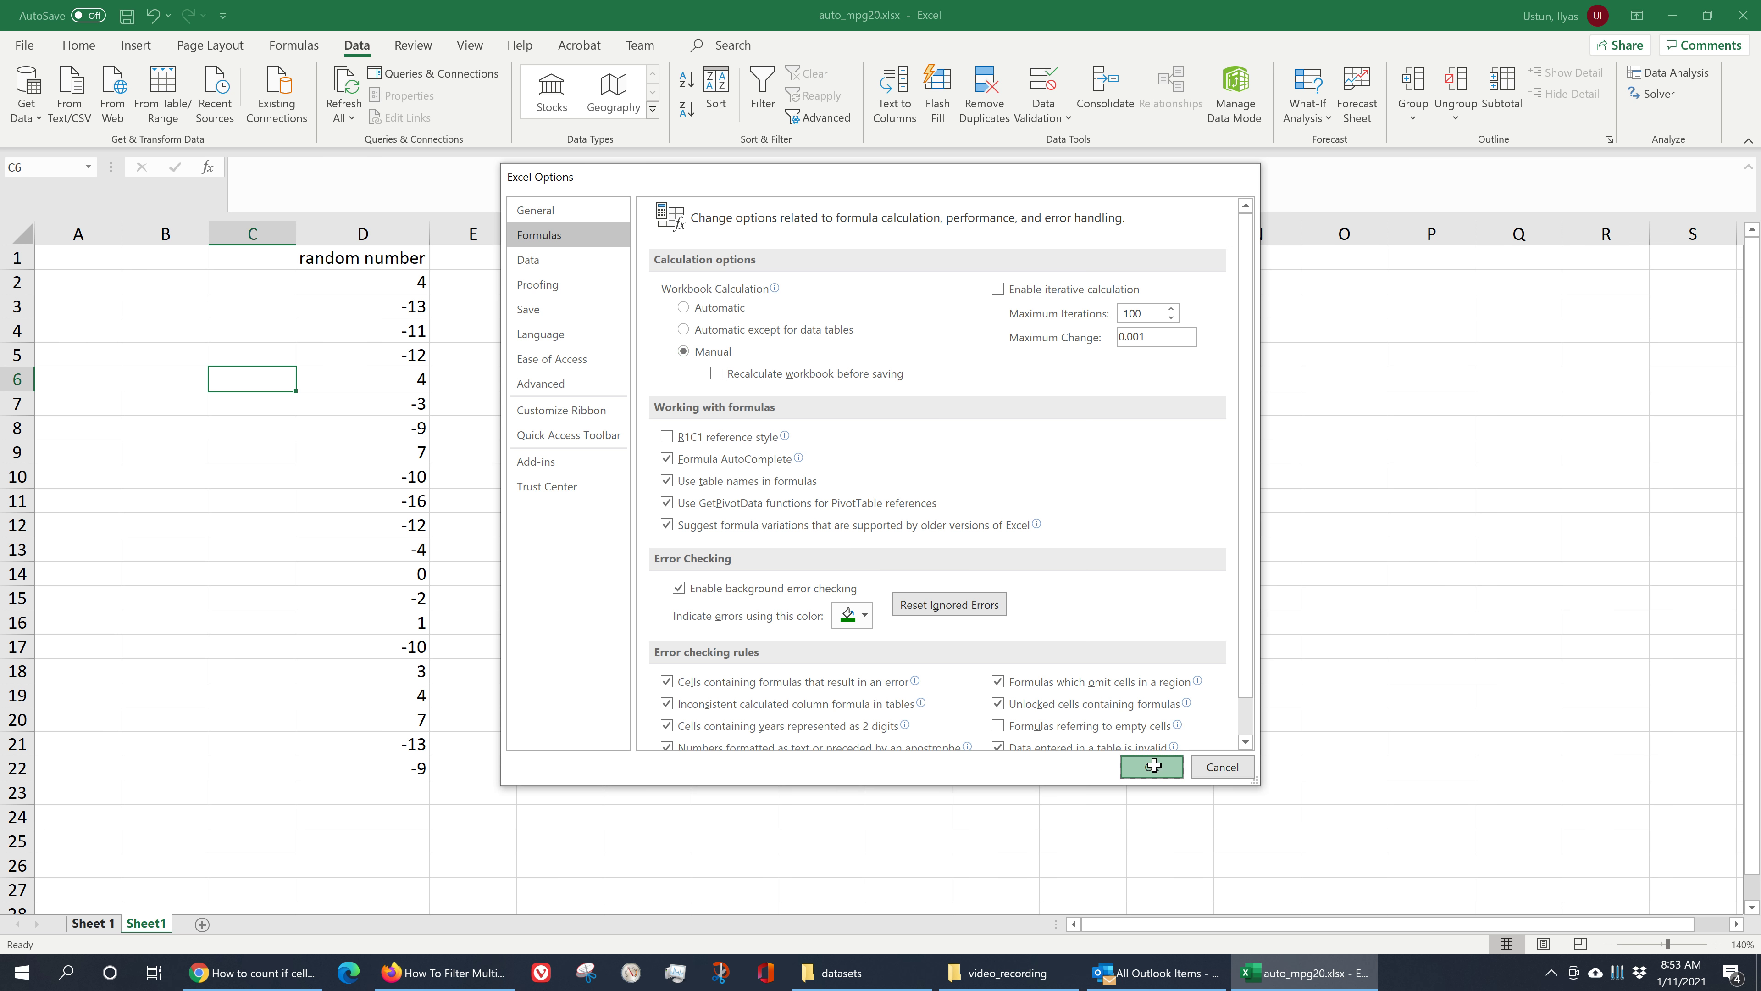
- Select D2:D22 and the average in F3 to compare the values
{"action": "left_click", "coordinate": [680, 550]}
{"action": "left_click", "coordinate": [512, 326]}
{"action": "left_click", "coordinate": [546, 300]}
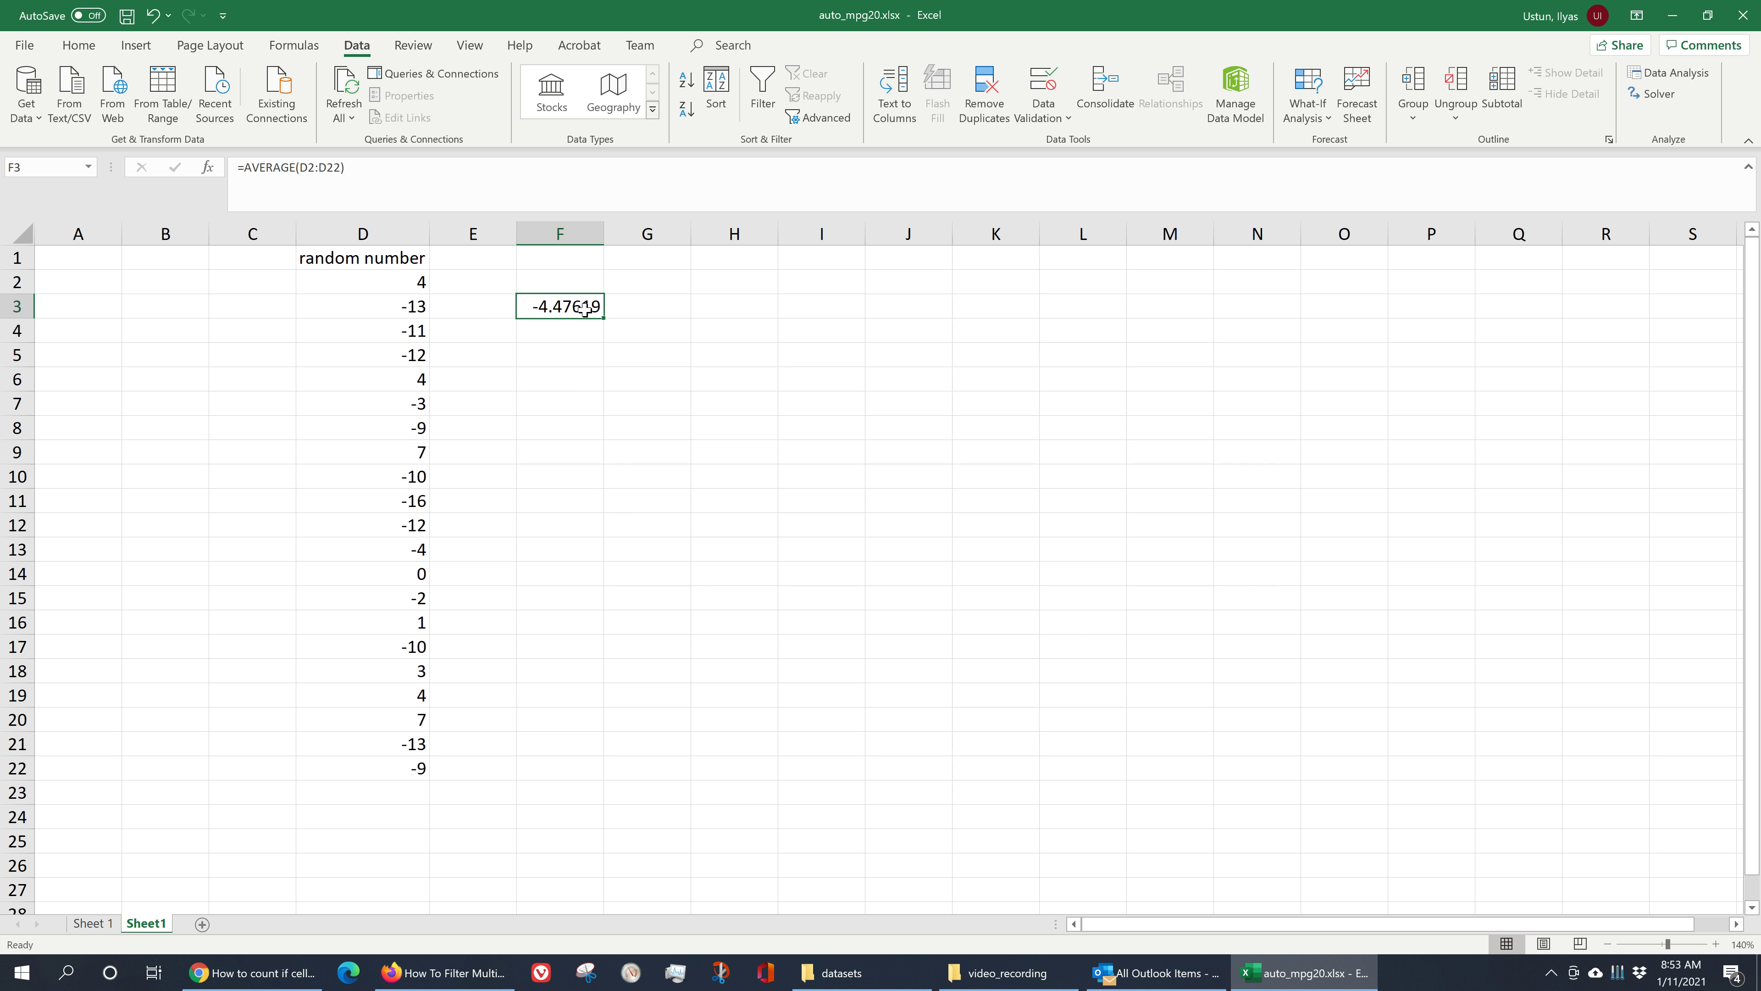
{"action": "left_click_drag", "start_coordinate": [412, 282], "coordinate": [417, 768]}
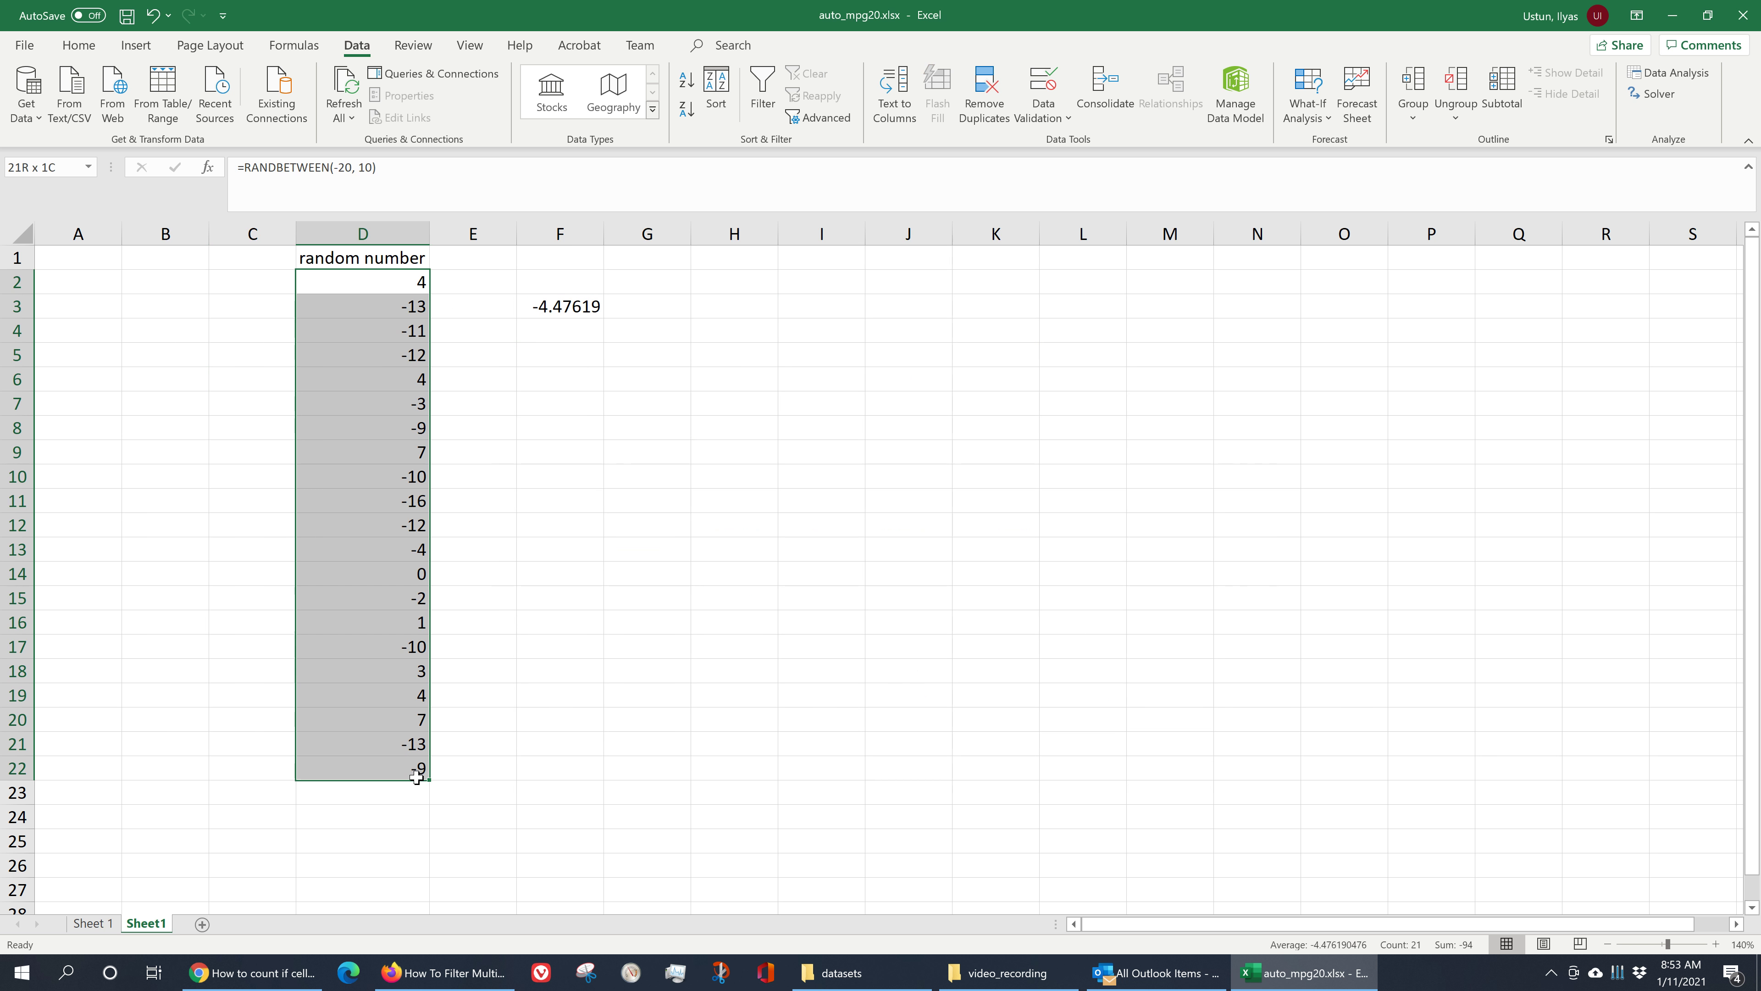
{"action": "left_click", "coordinate": [655, 503]}
{"action": "left_click", "coordinate": [583, 313]}
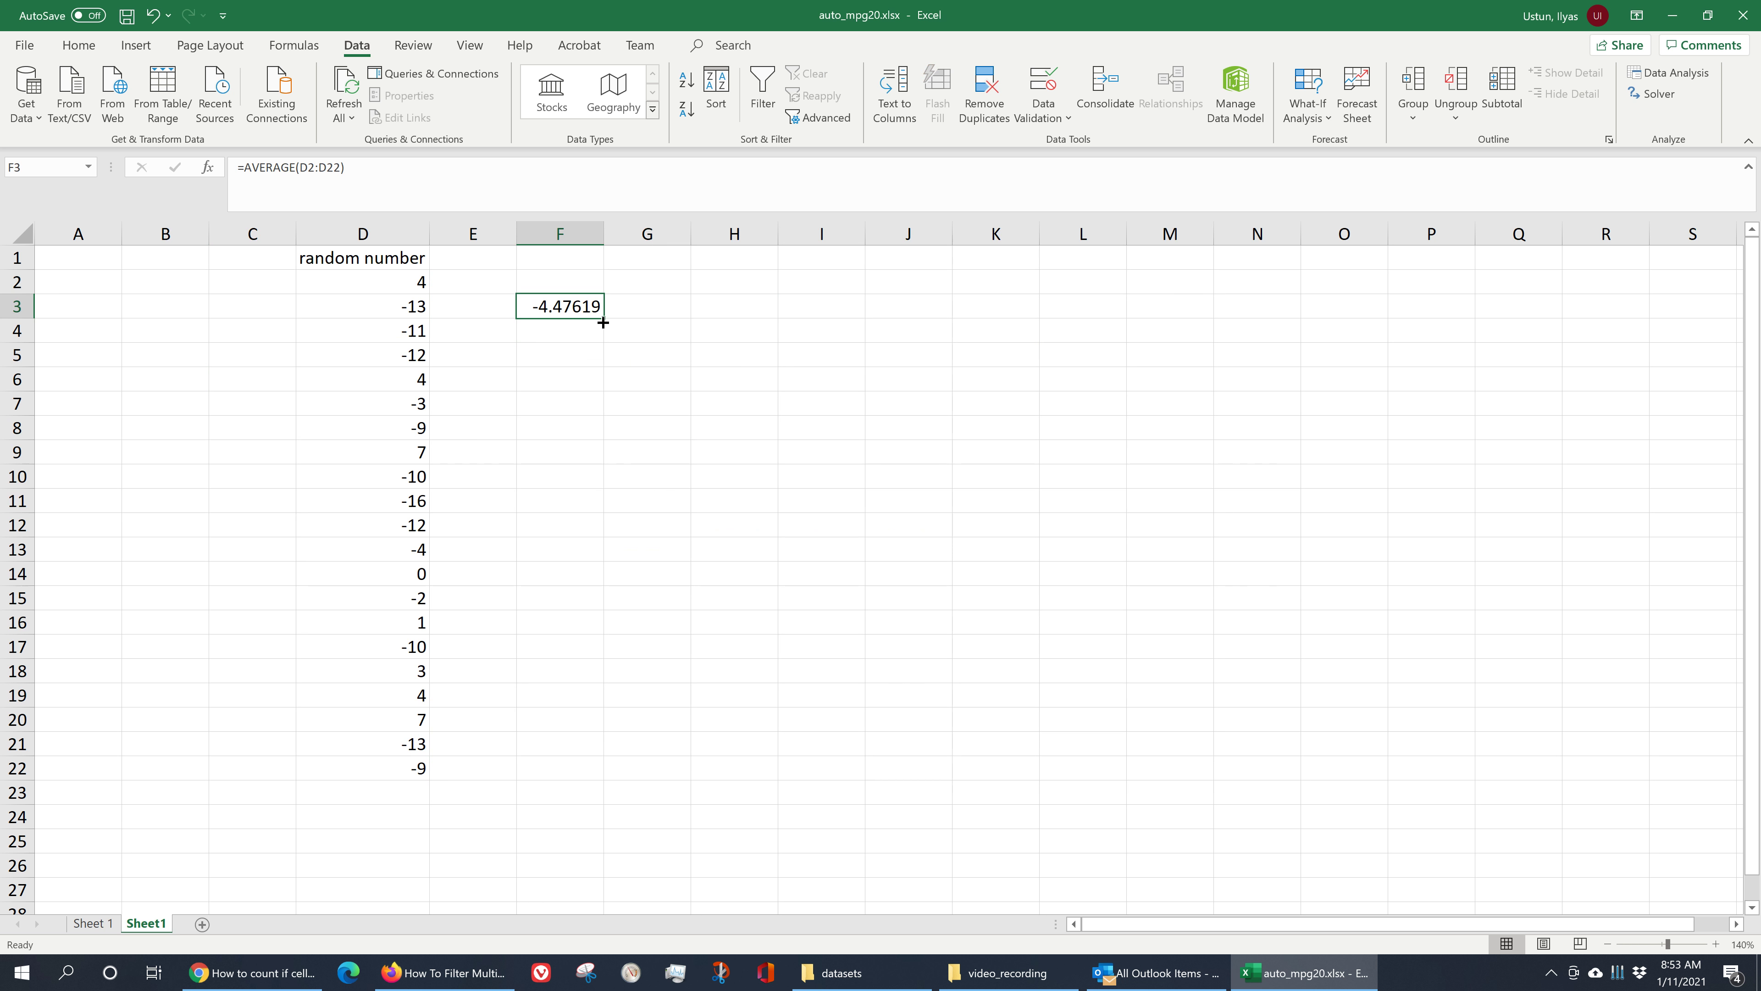
- Enter =STDEV.S(D2:D22) in F4 to compute the standard deviation of the random numbers
{"action": "left_click", "coordinate": [581, 338]}
{"action": "type", "text": "="}
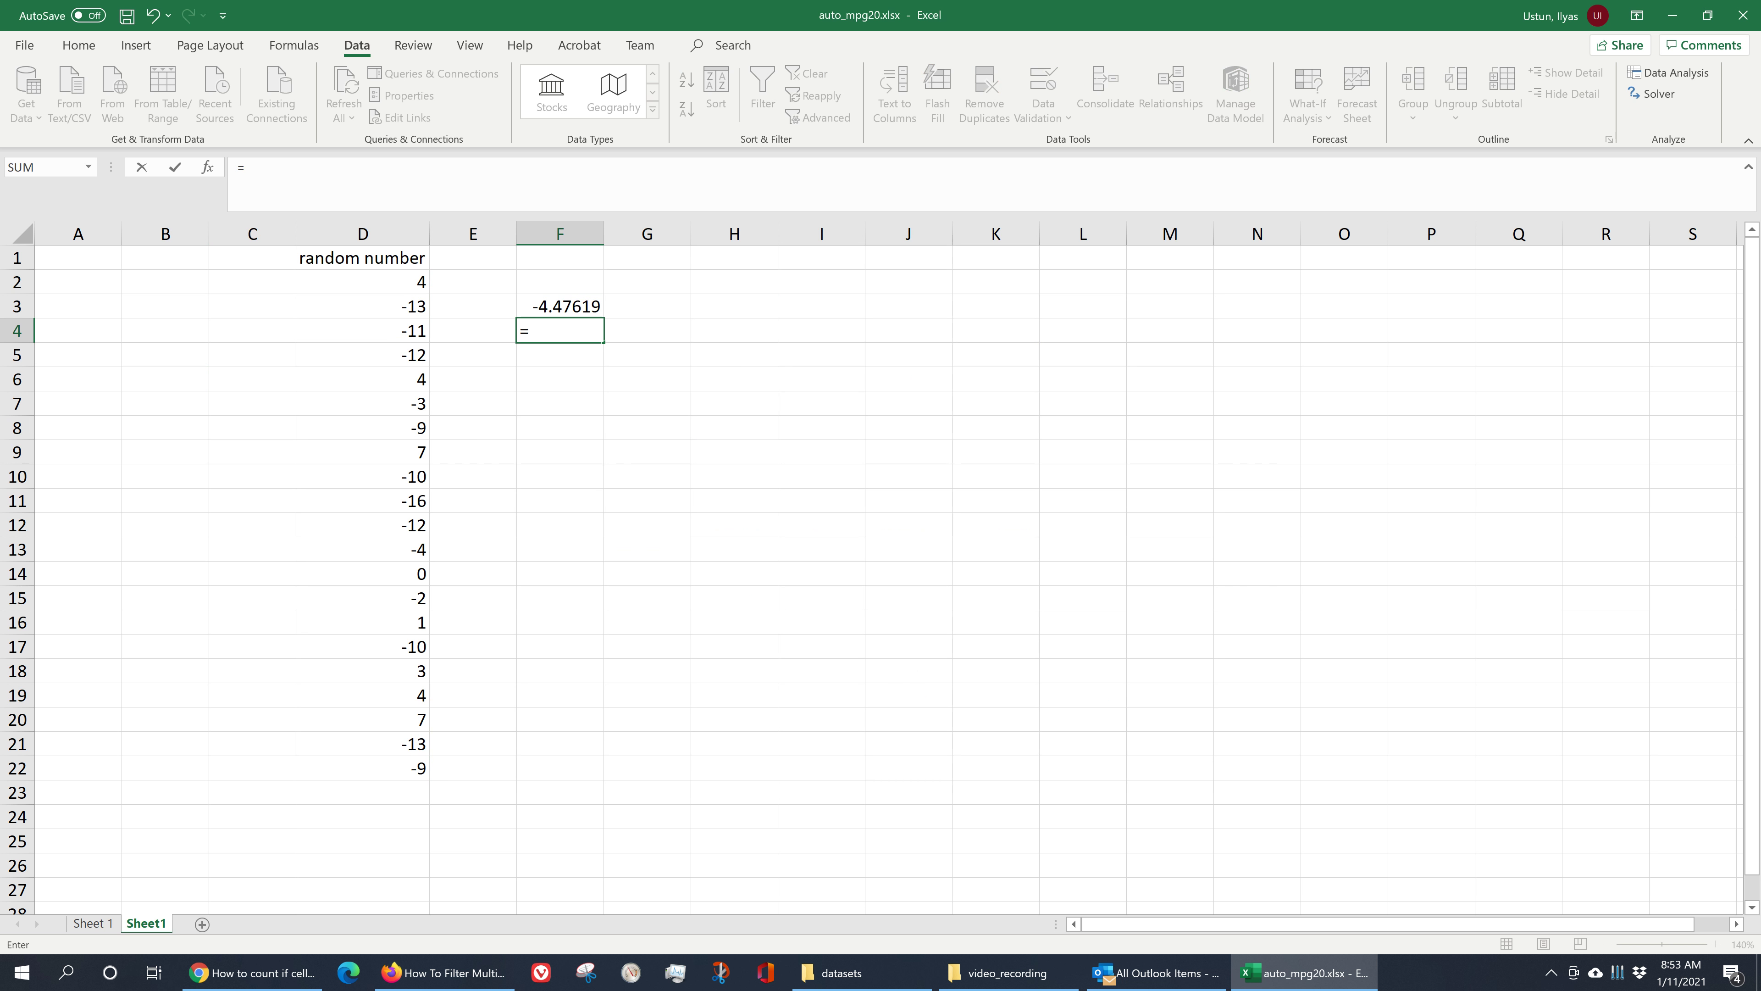
{"action": "type", "text": "sta"}
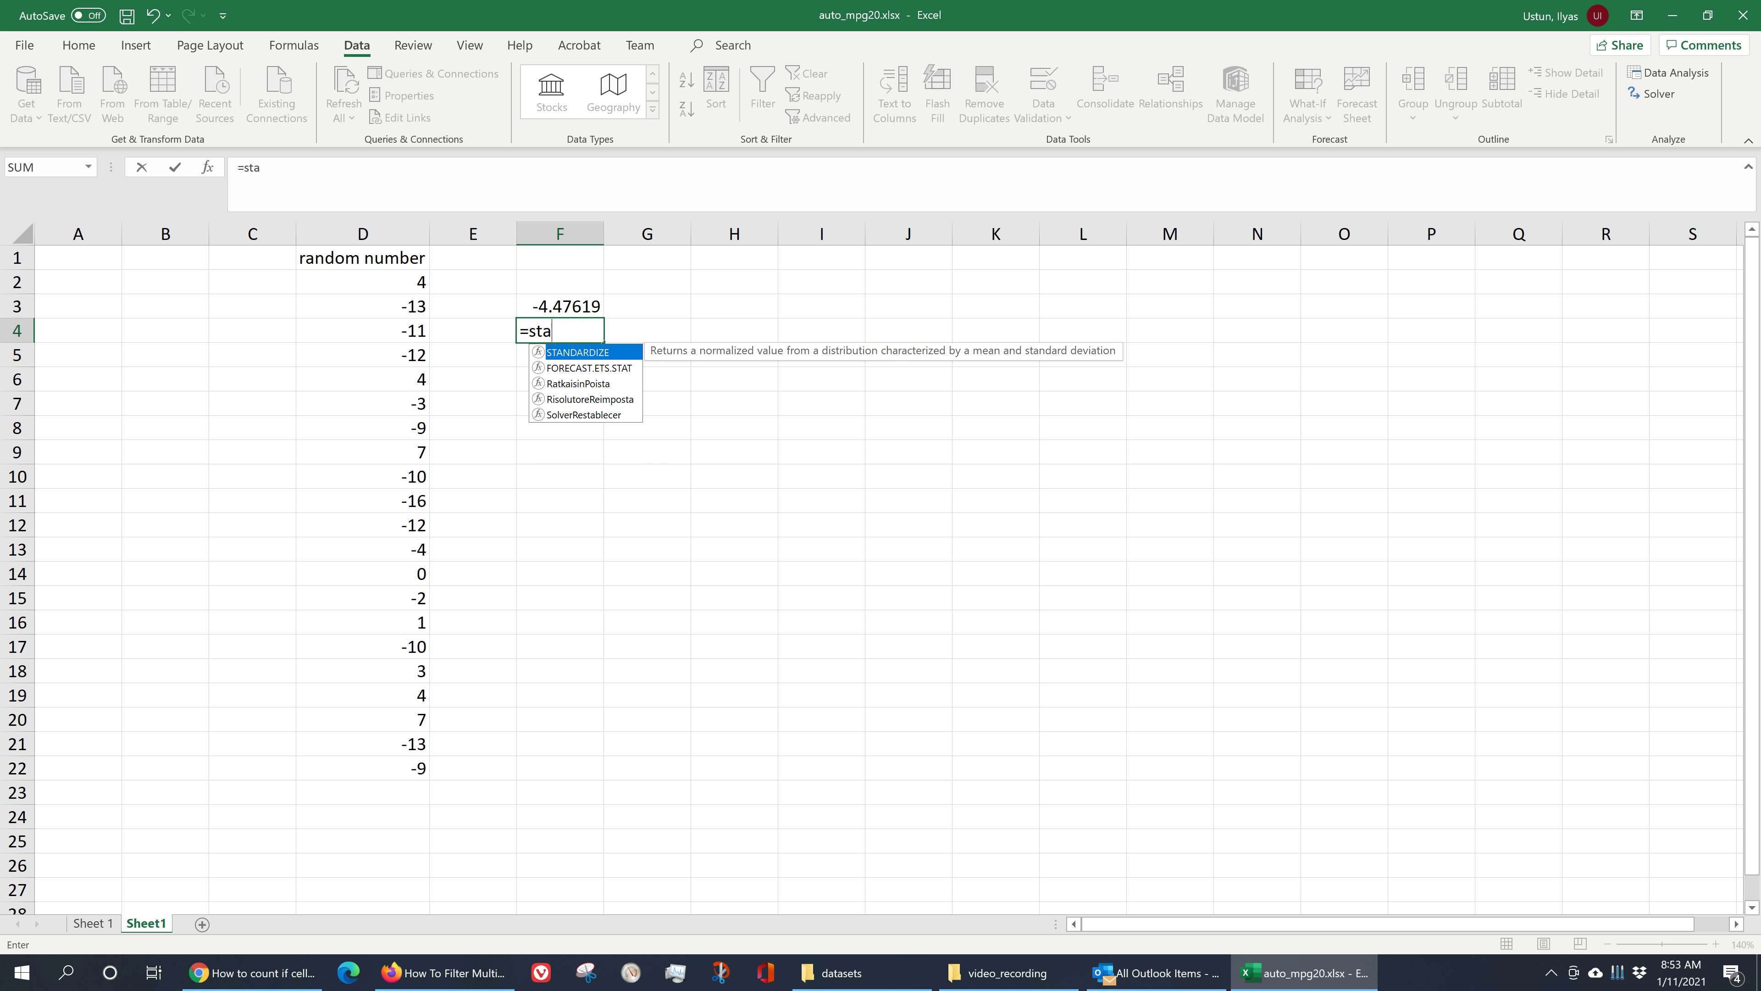
{"action": "key", "text": "BackSpace"}
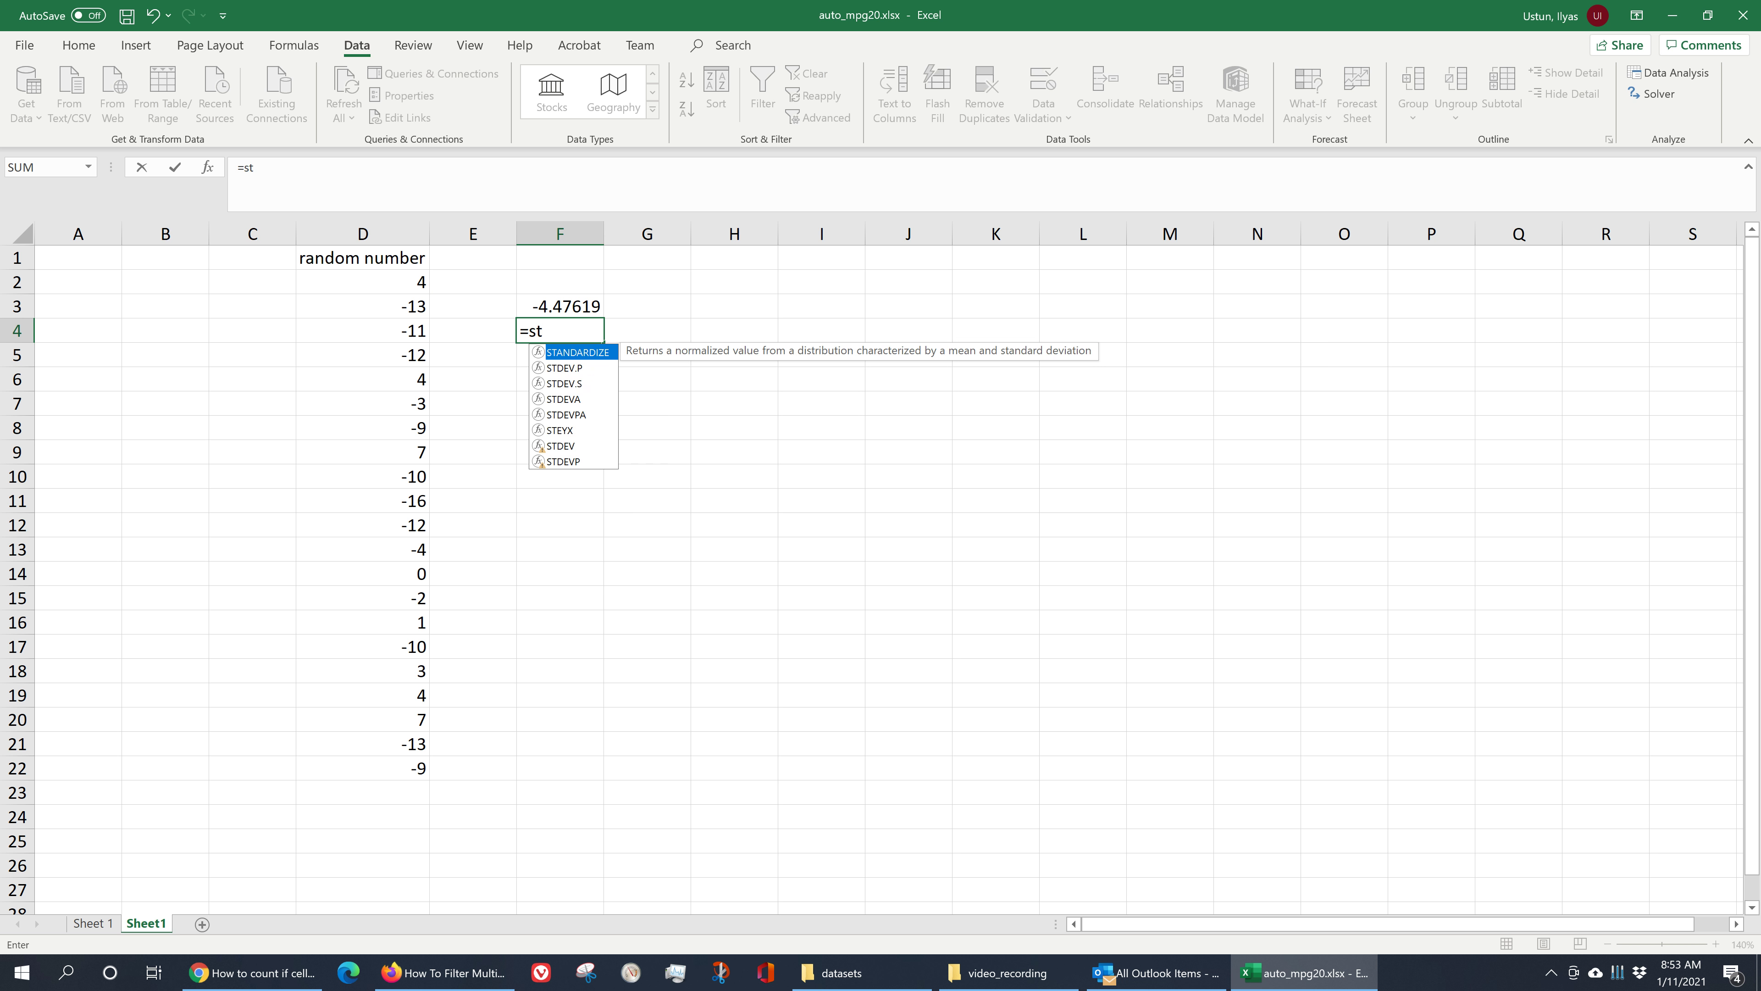
{"action": "left_click", "coordinate": [581, 384]}
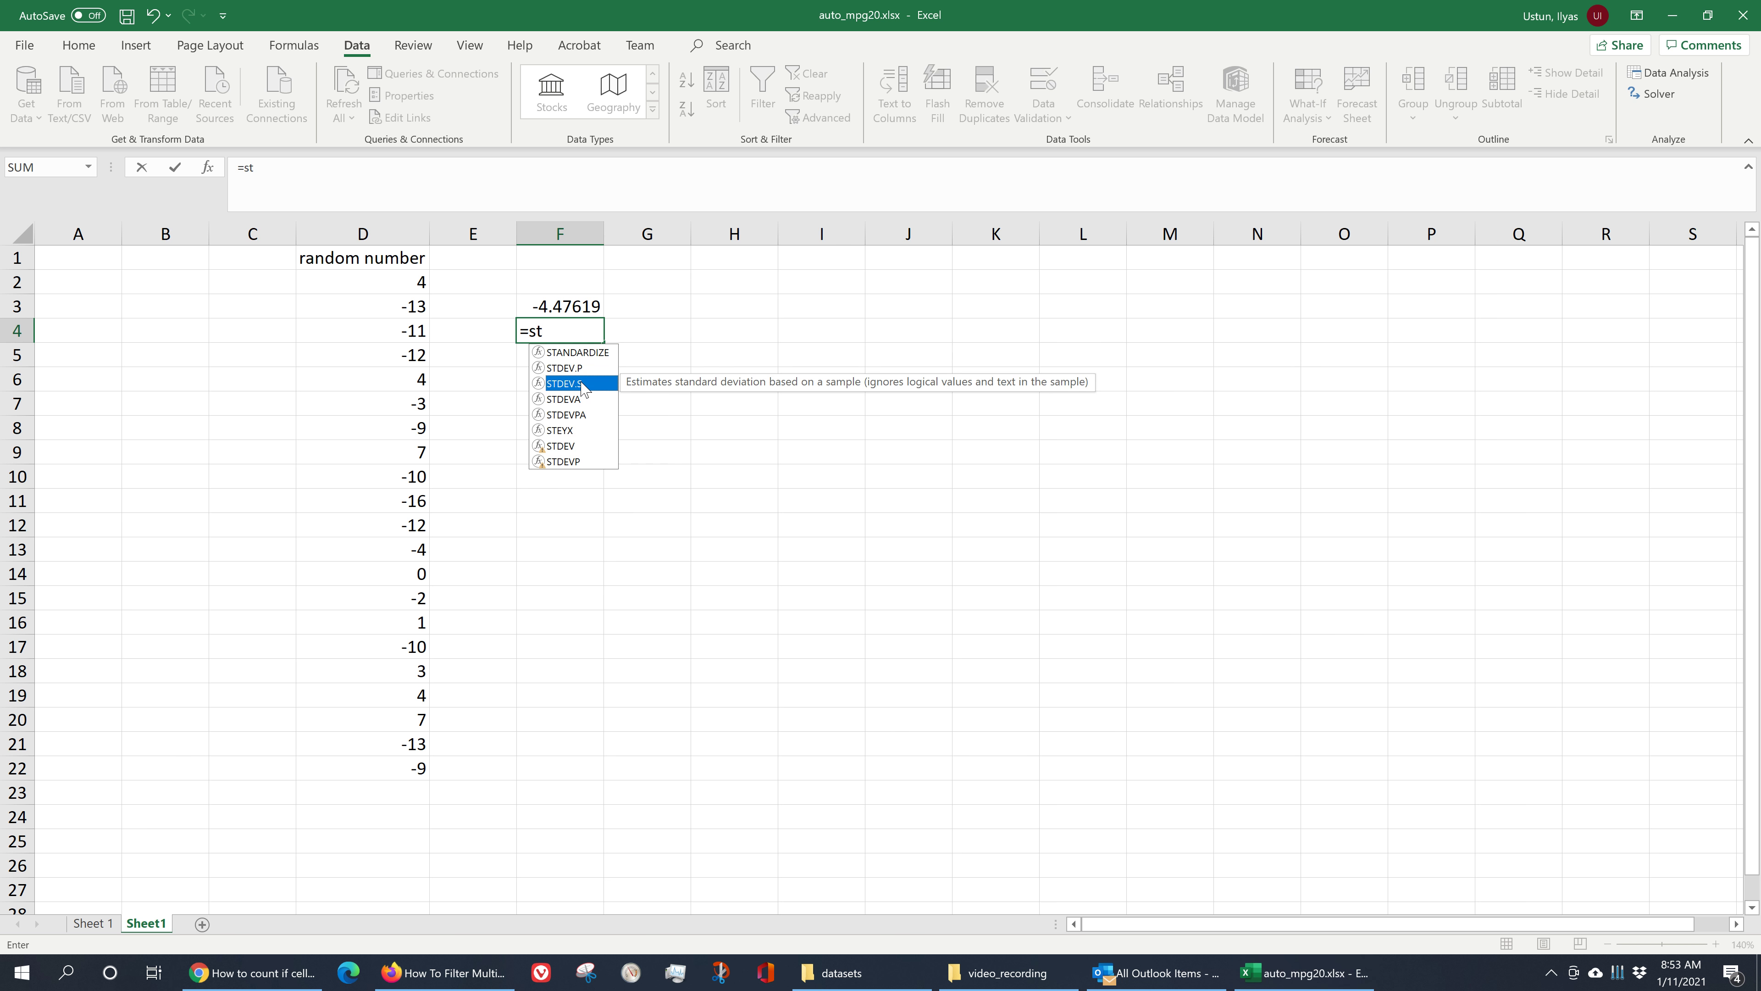
{"action": "double_click", "coordinate": [582, 383]}
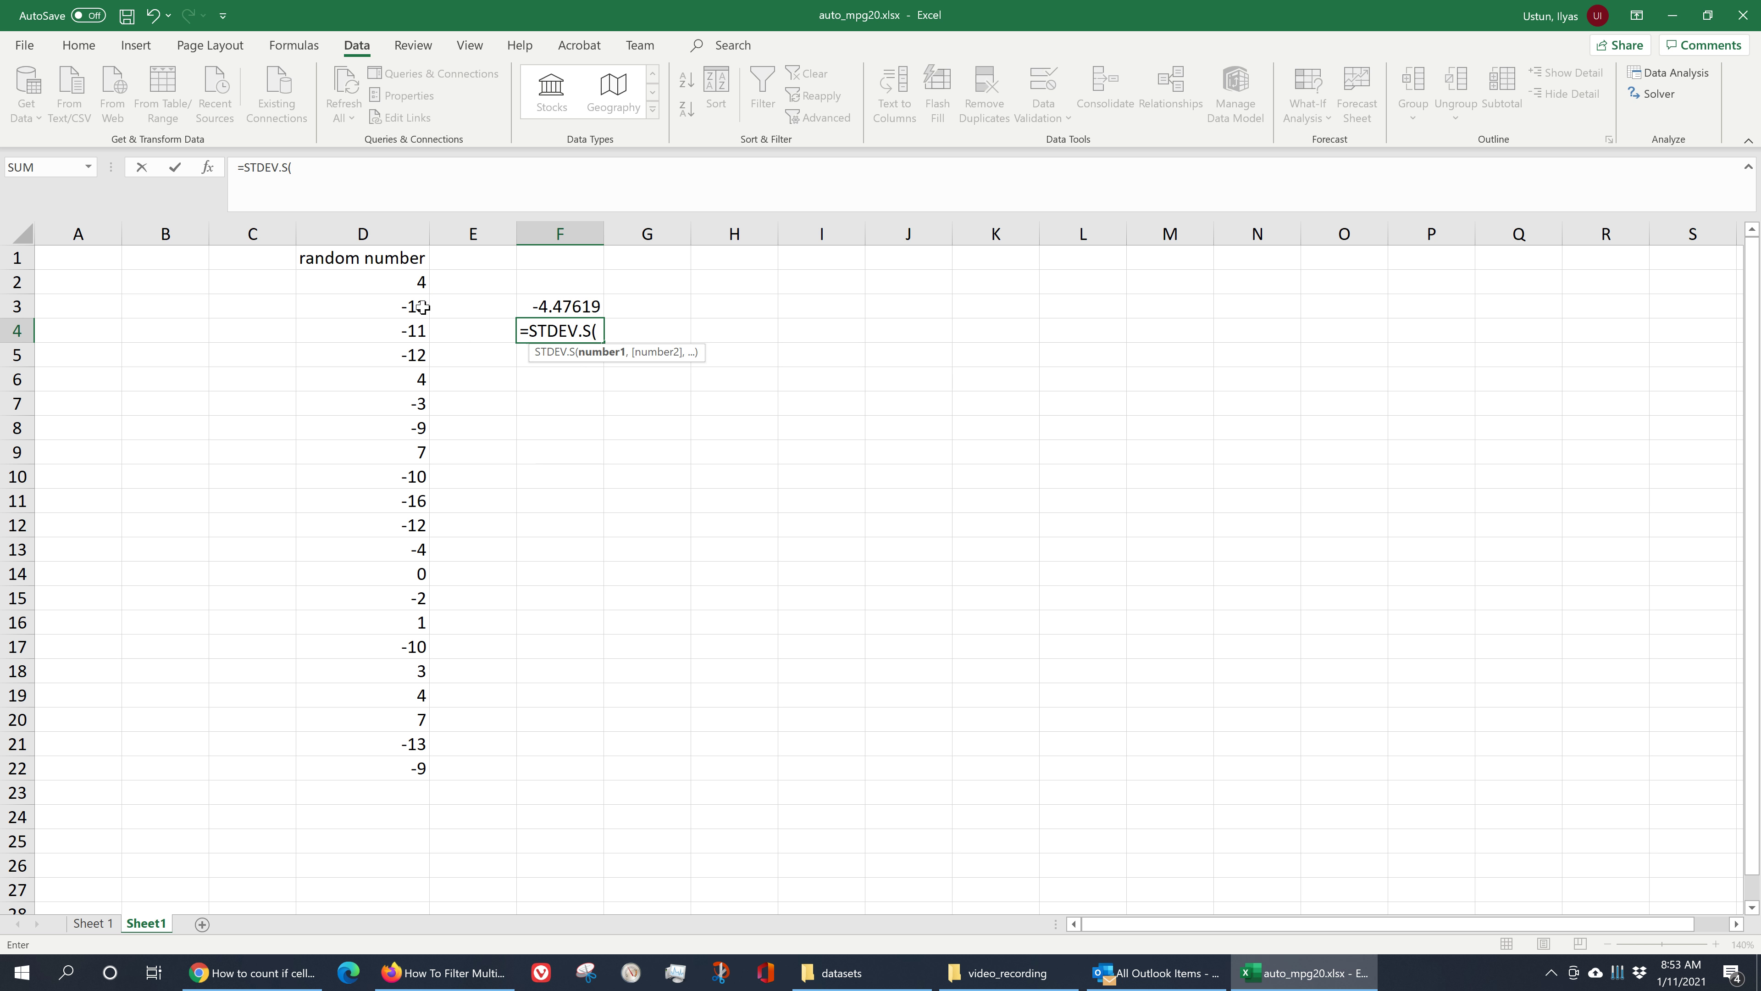
{"action": "left_click", "coordinate": [409, 276]}
{"action": "left_click_drag", "start_coordinate": [409, 276], "coordinate": [374, 764]}
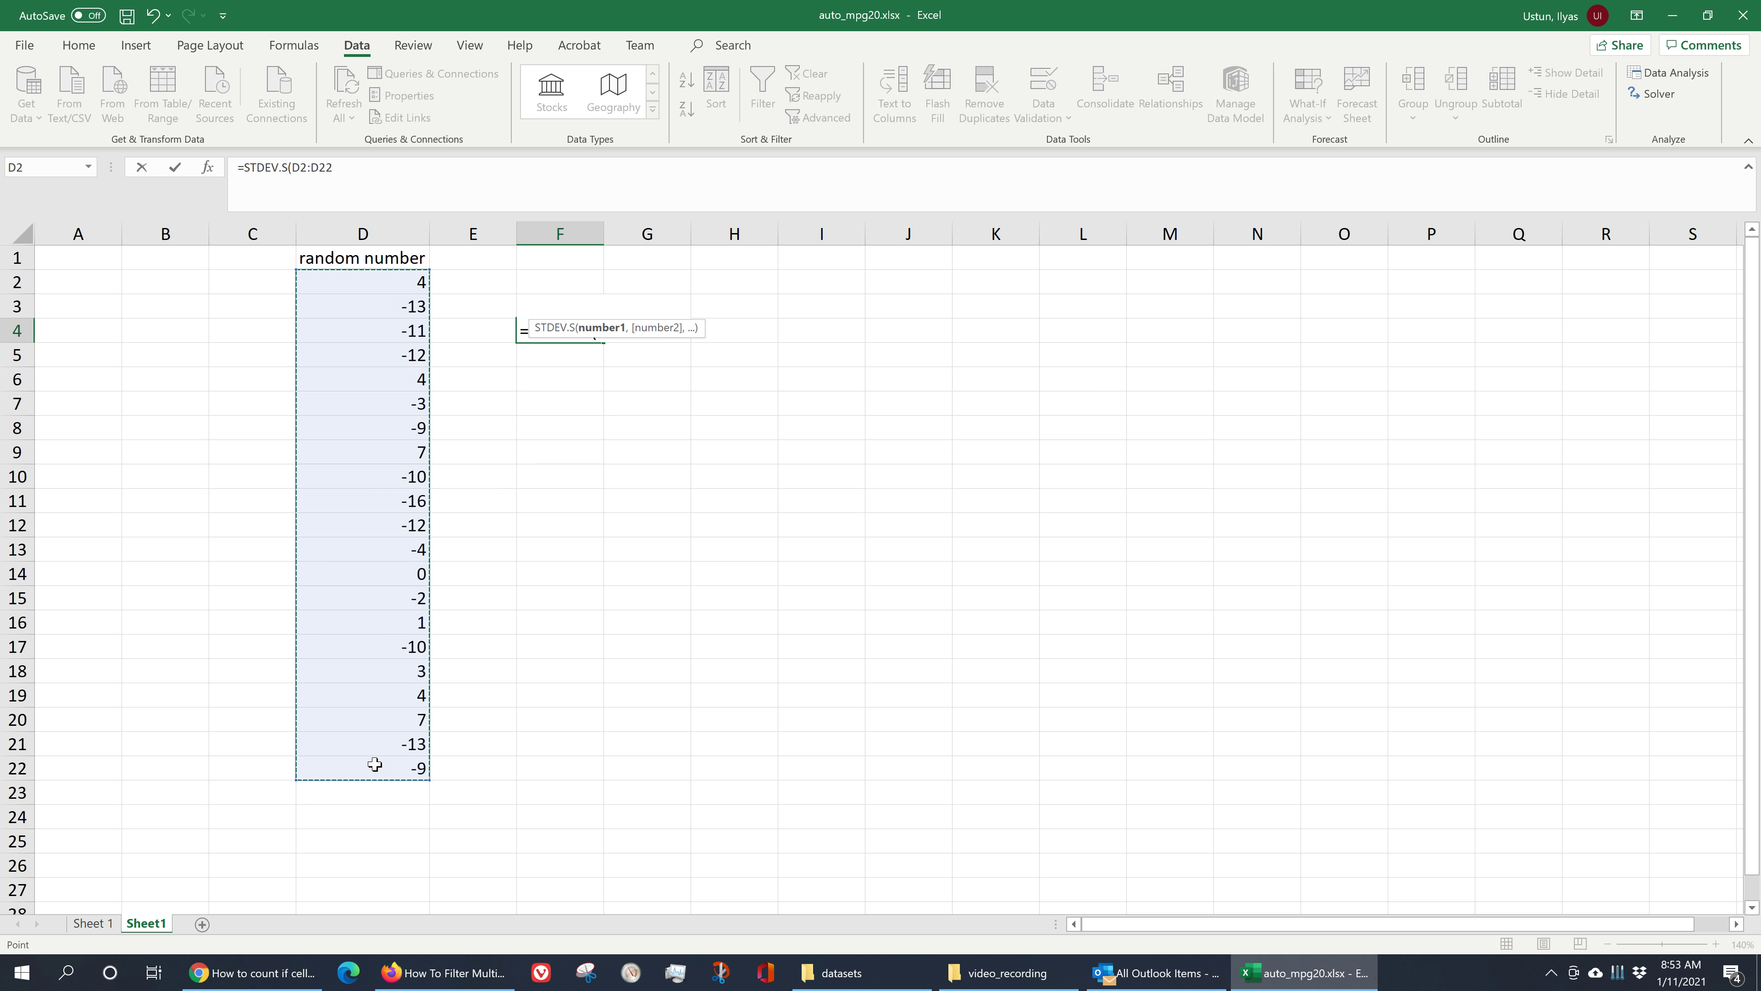
{"action": "type", "text": ")"}
{"action": "key", "text": "Return"}
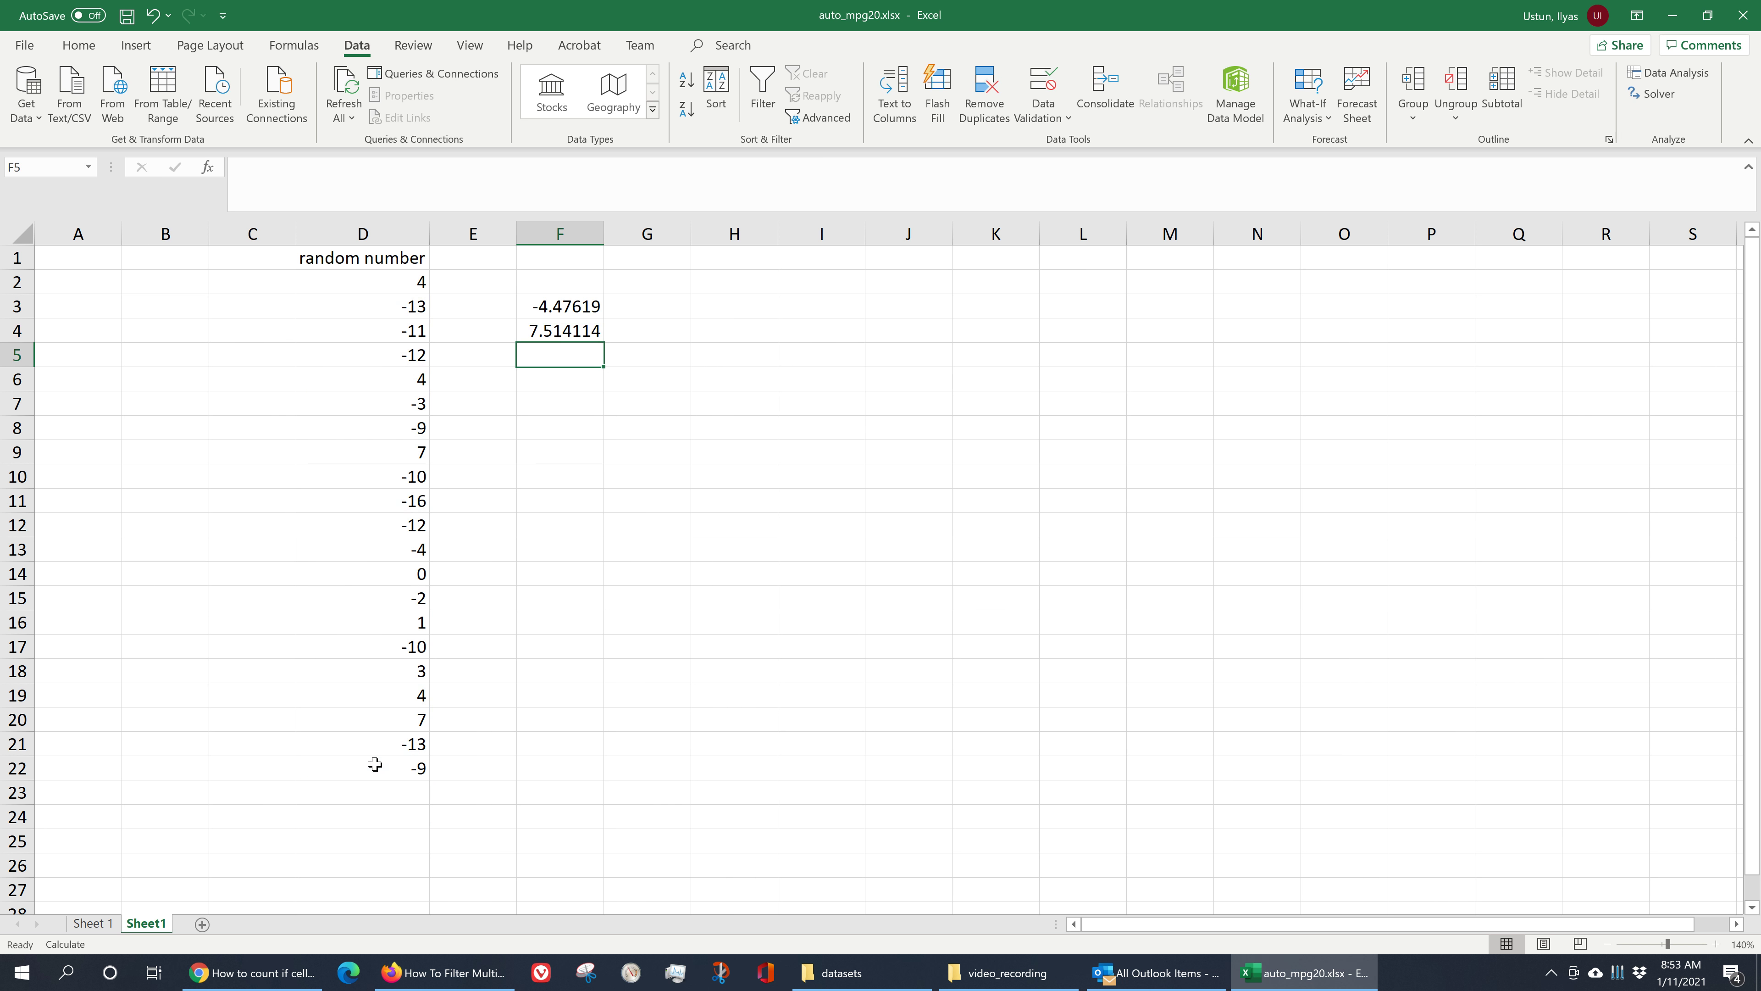
- Enter =RAND() in E2 to generate a random decimal between 0 and 1
{"action": "left_click", "coordinate": [486, 570]}
{"action": "left_click_drag", "start_coordinate": [397, 285], "coordinate": [397, 766]}
{"action": "left_click", "coordinate": [556, 297]}
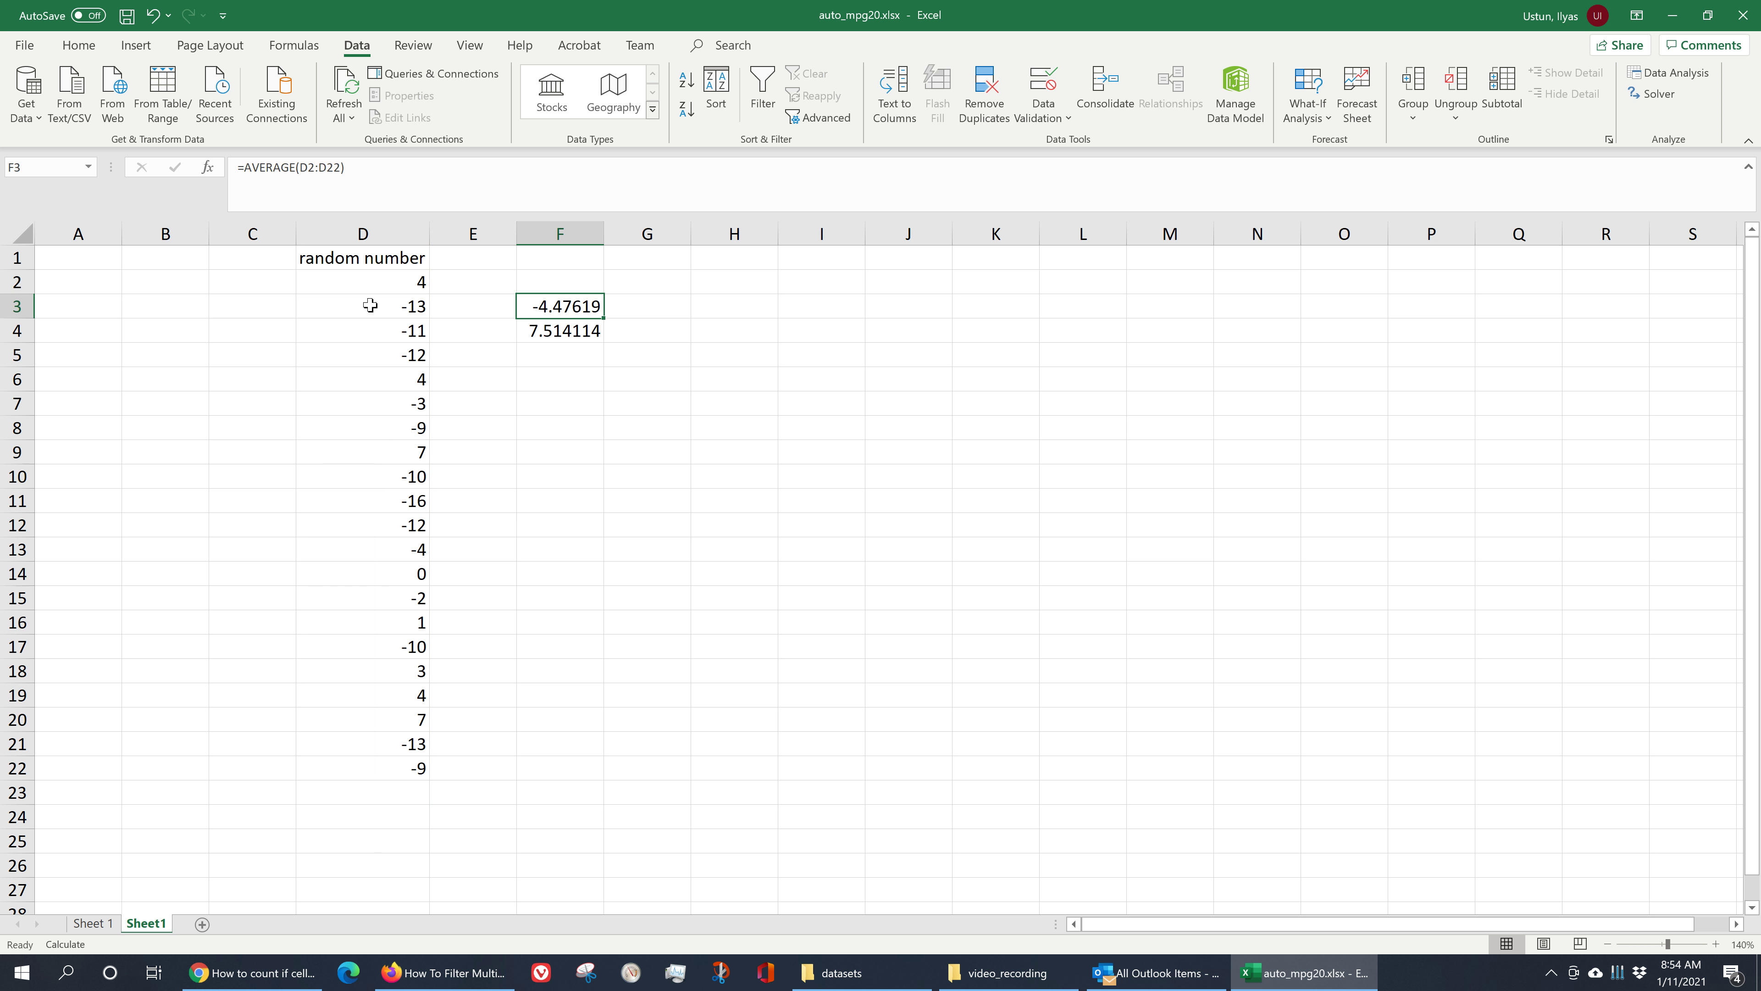
{"action": "left_click", "coordinate": [470, 281]}
{"action": "type", "text": "="}
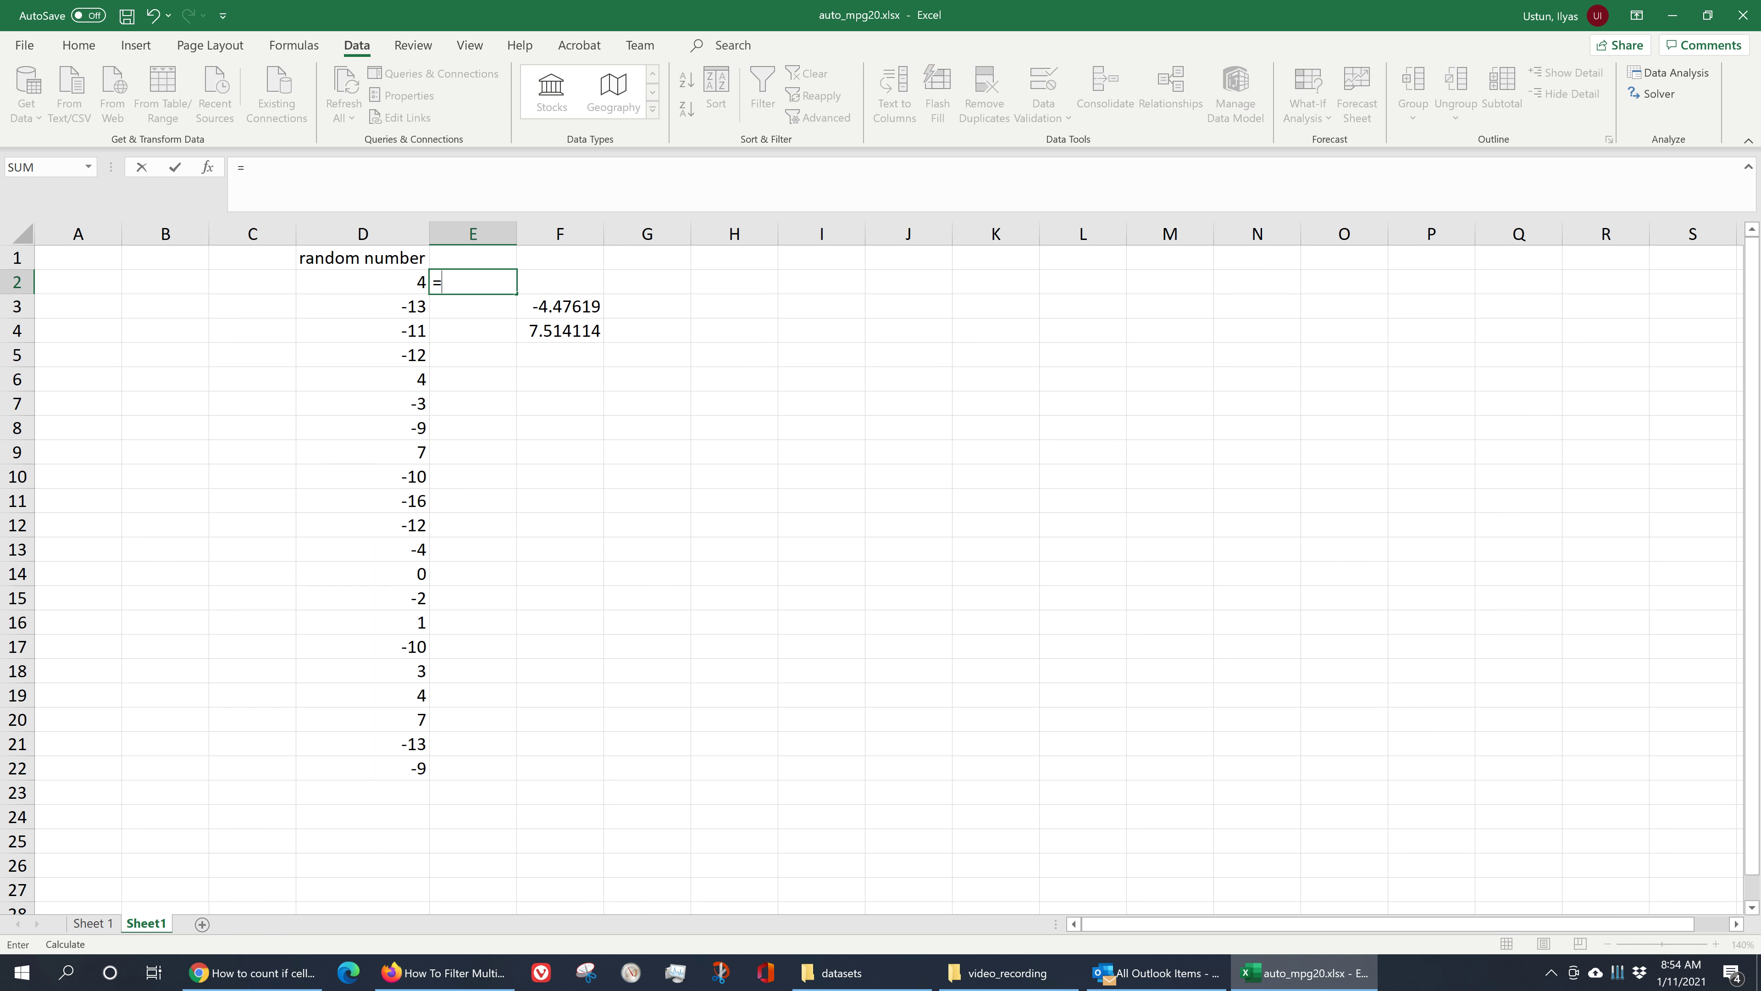
{"action": "type", "text": "rand("}
{"action": "key", "text": "Return"}
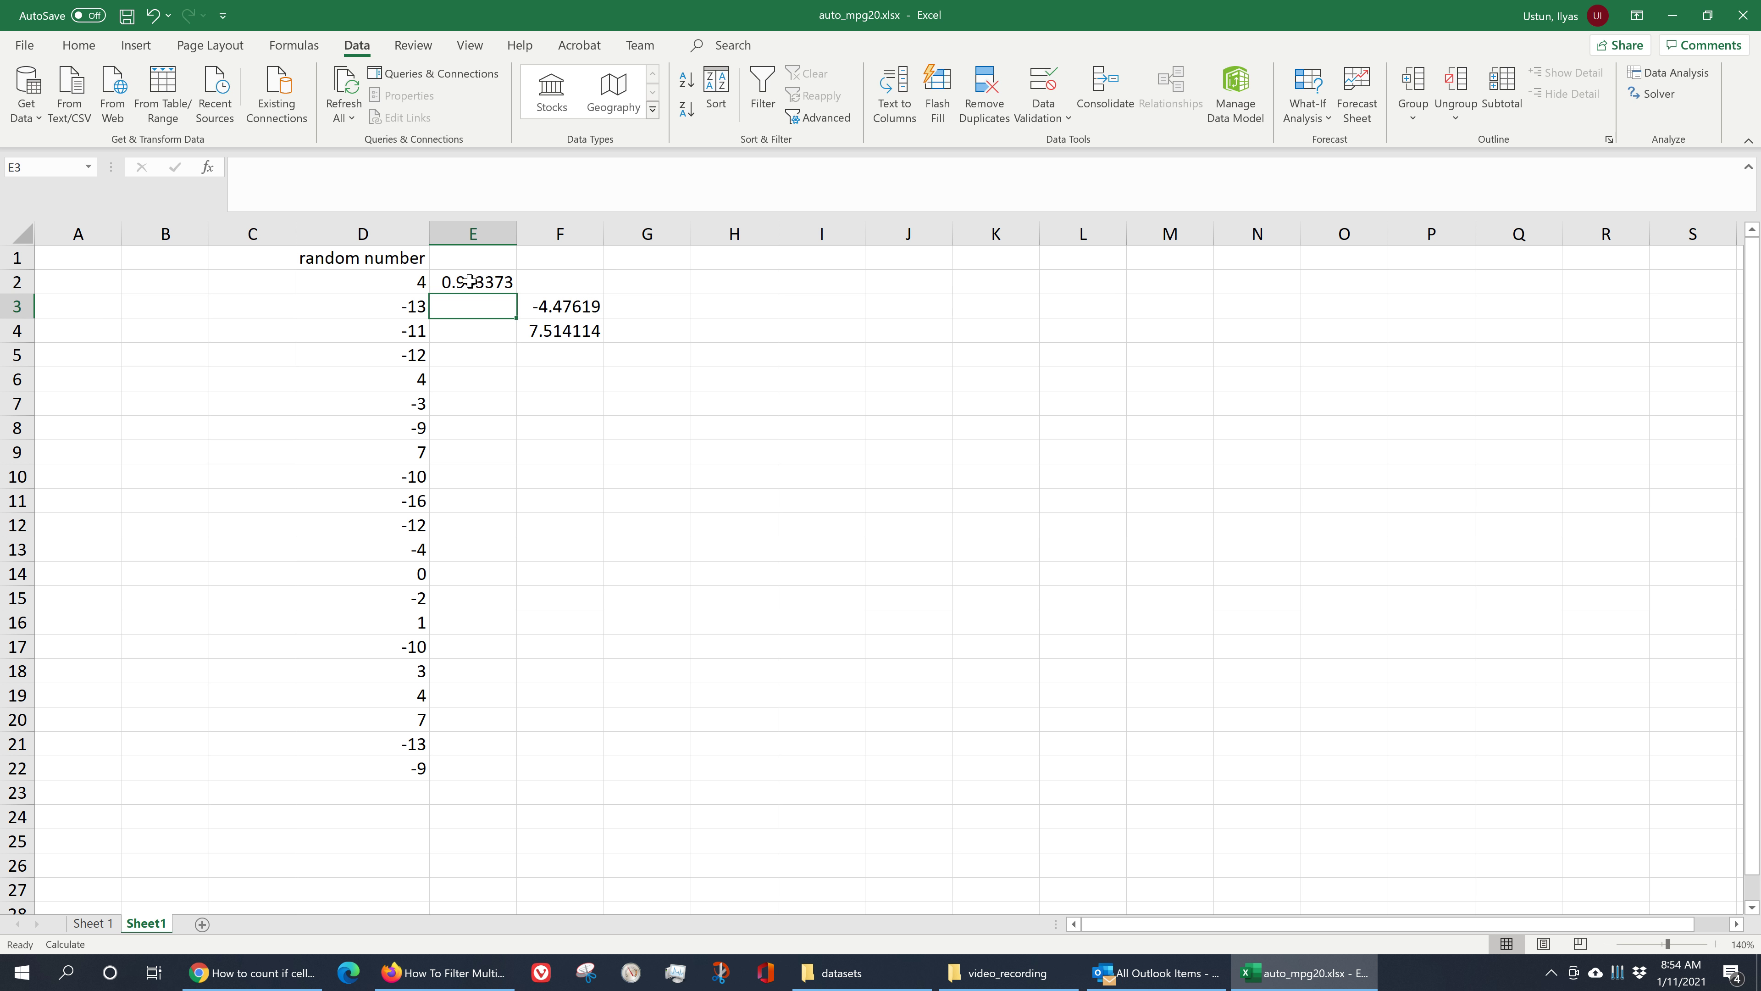
- Fill the RAND formula down through E22 and recalculate the workbook manually
{"action": "left_click", "coordinate": [513, 293]}
{"action": "left_click_drag", "start_coordinate": [520, 295], "coordinate": [468, 780]}
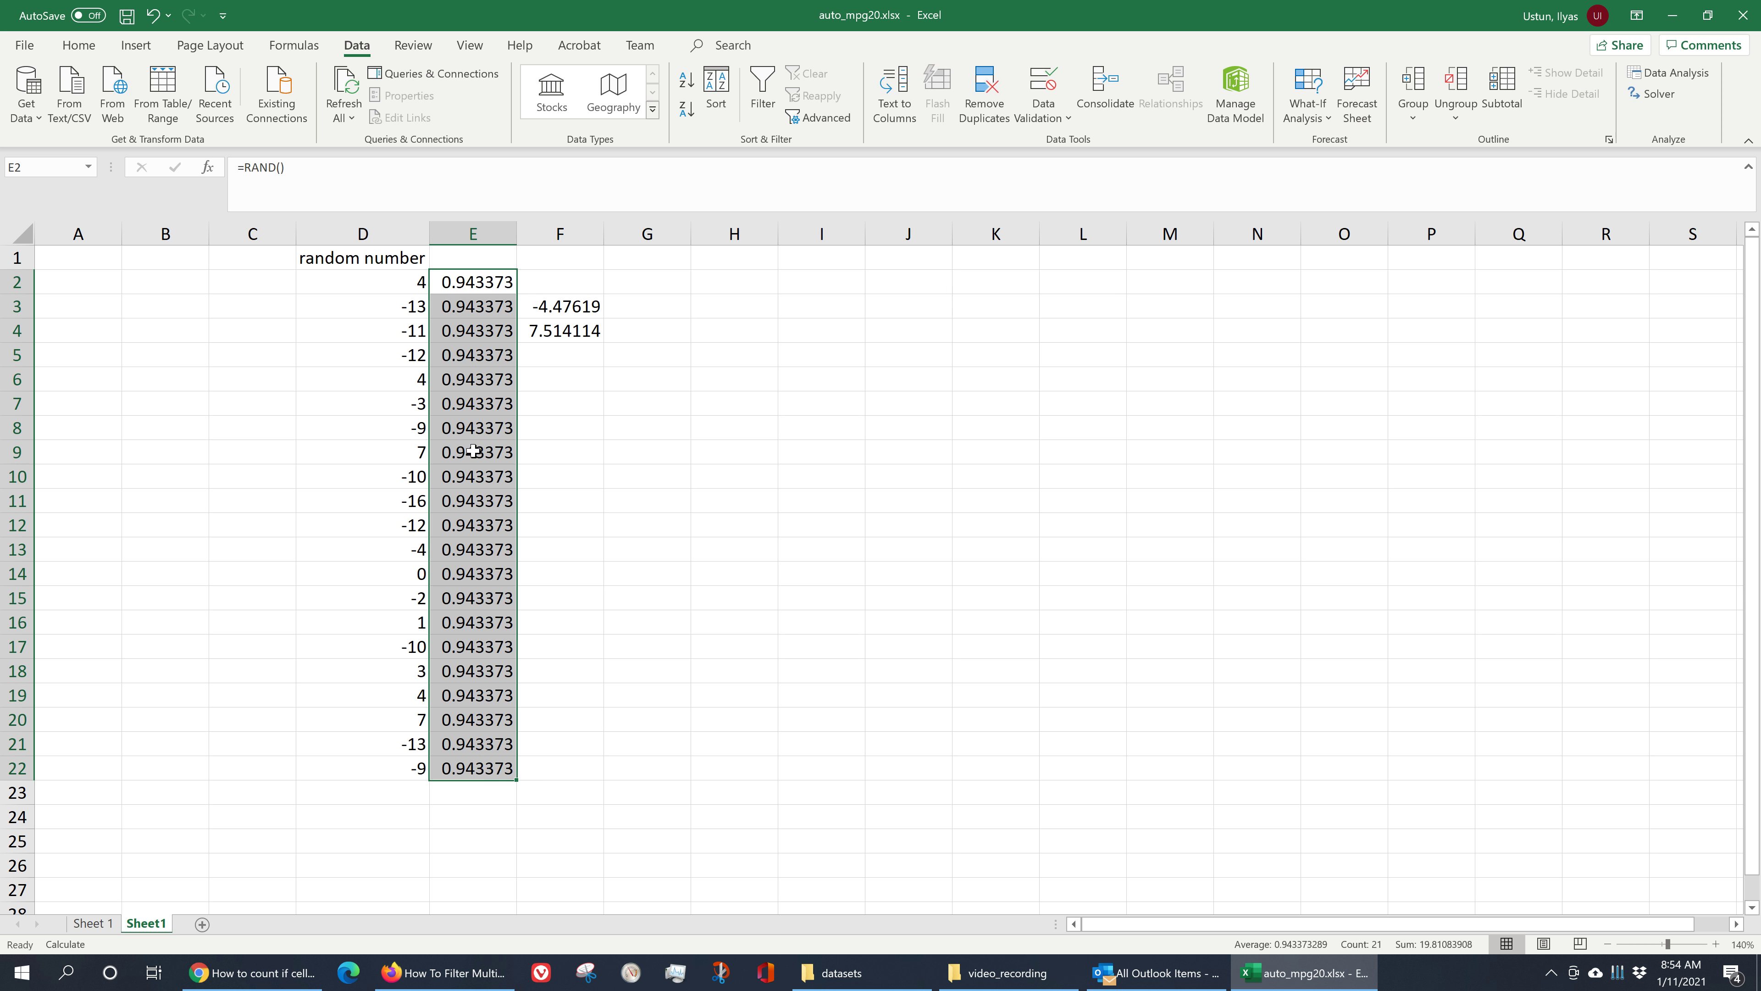
{"action": "left_click", "coordinate": [478, 429]}
{"action": "left_click_drag", "start_coordinate": [482, 306], "coordinate": [464, 776]}
{"action": "left_click", "coordinate": [486, 690]}
{"action": "left_click_drag", "start_coordinate": [481, 280], "coordinate": [469, 767]}
{"action": "left_click", "coordinate": [483, 523]}
{"action": "left_click", "coordinate": [505, 436]}
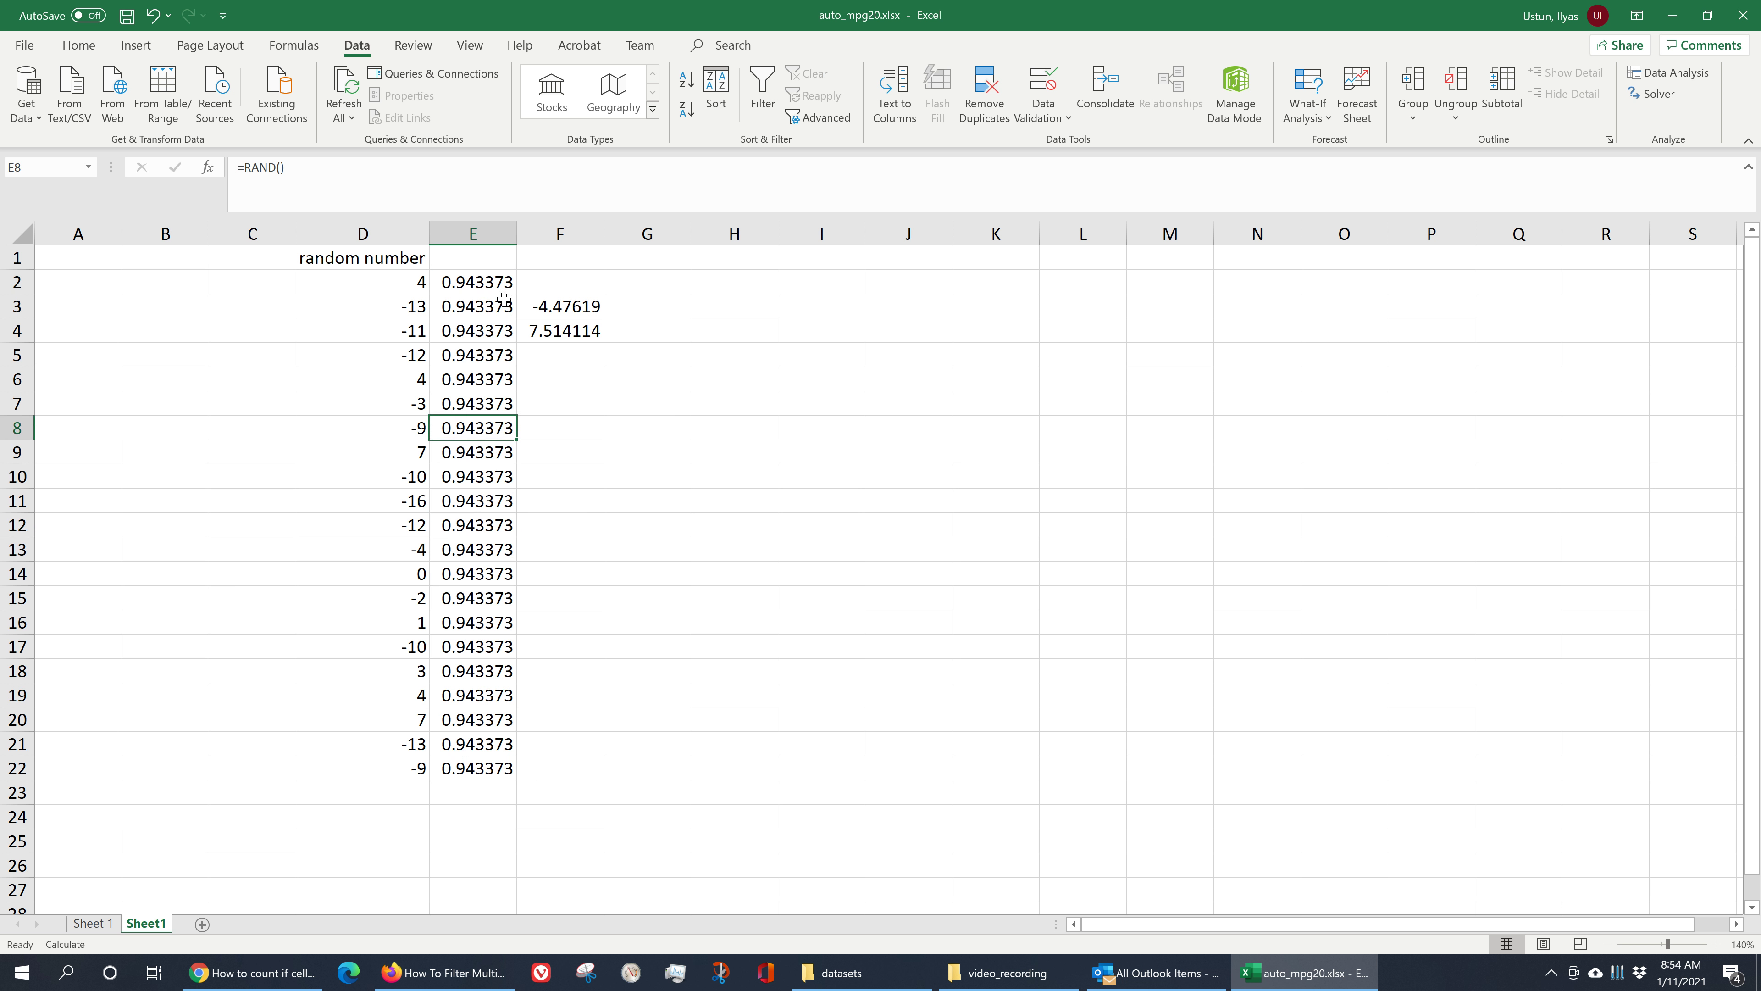
{"action": "left_click_drag", "start_coordinate": [475, 292], "coordinate": [460, 767]}
{"action": "key", "text": "F9"}
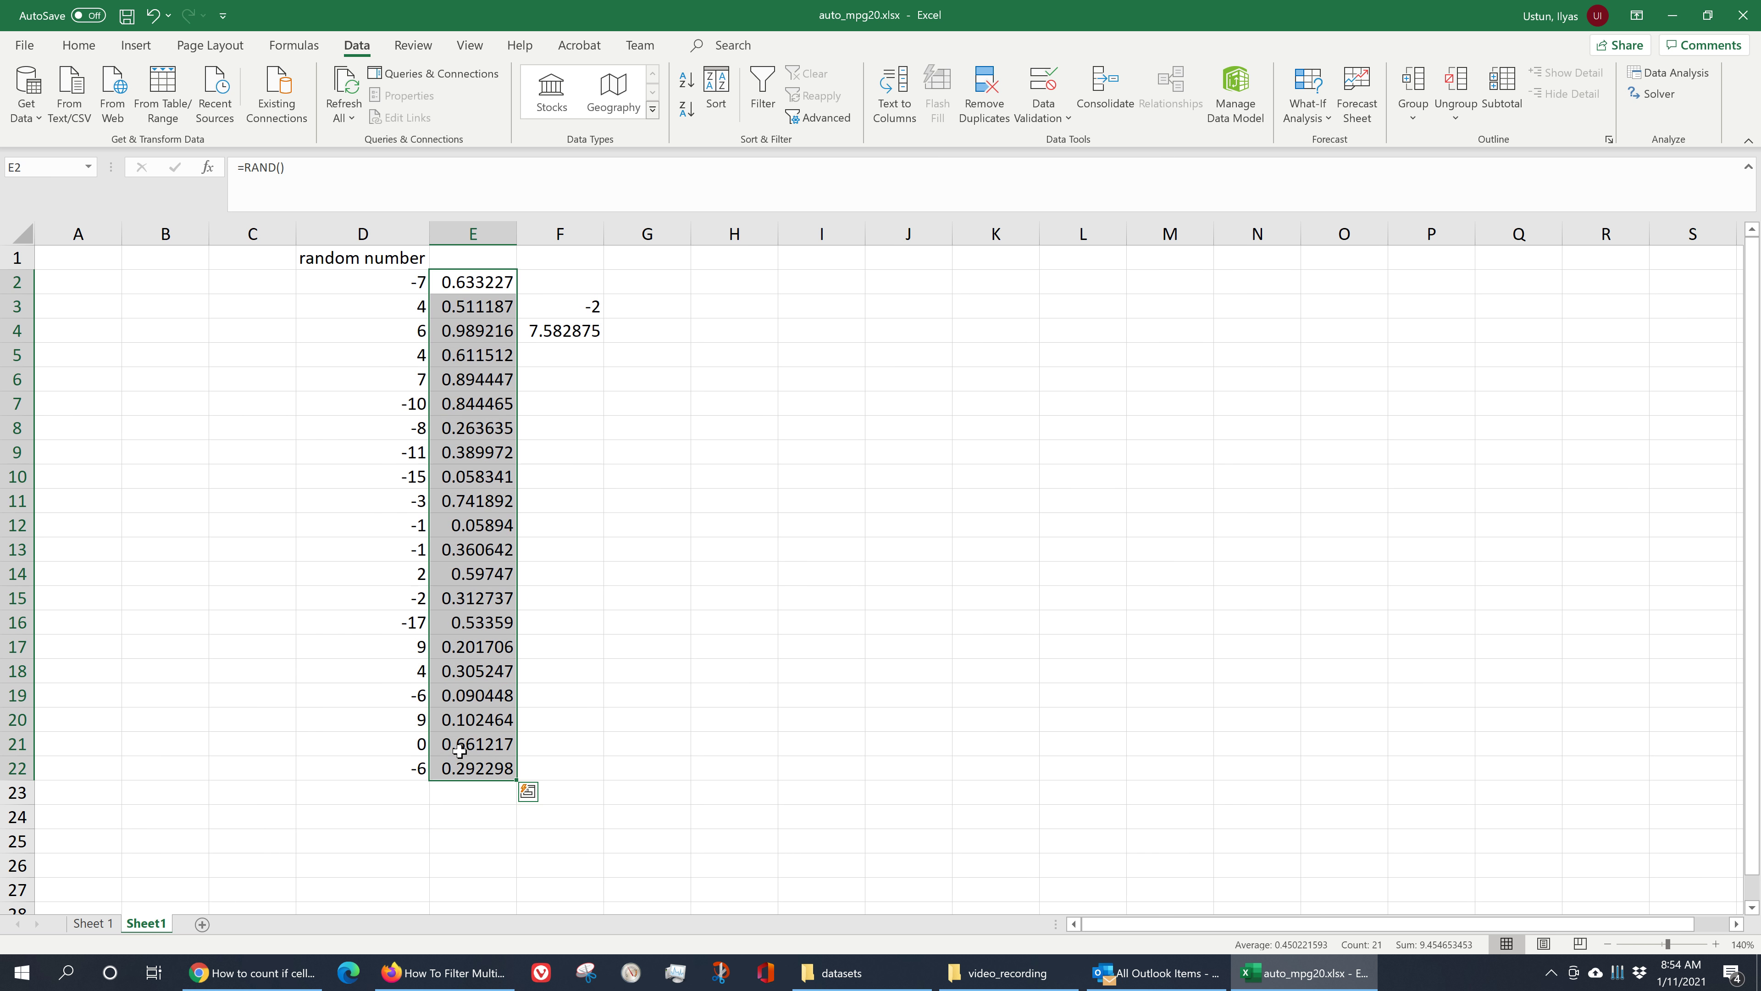
- Copy the random number header from D1 into E1 and rename it random number 2
{"action": "left_click", "coordinate": [505, 595]}
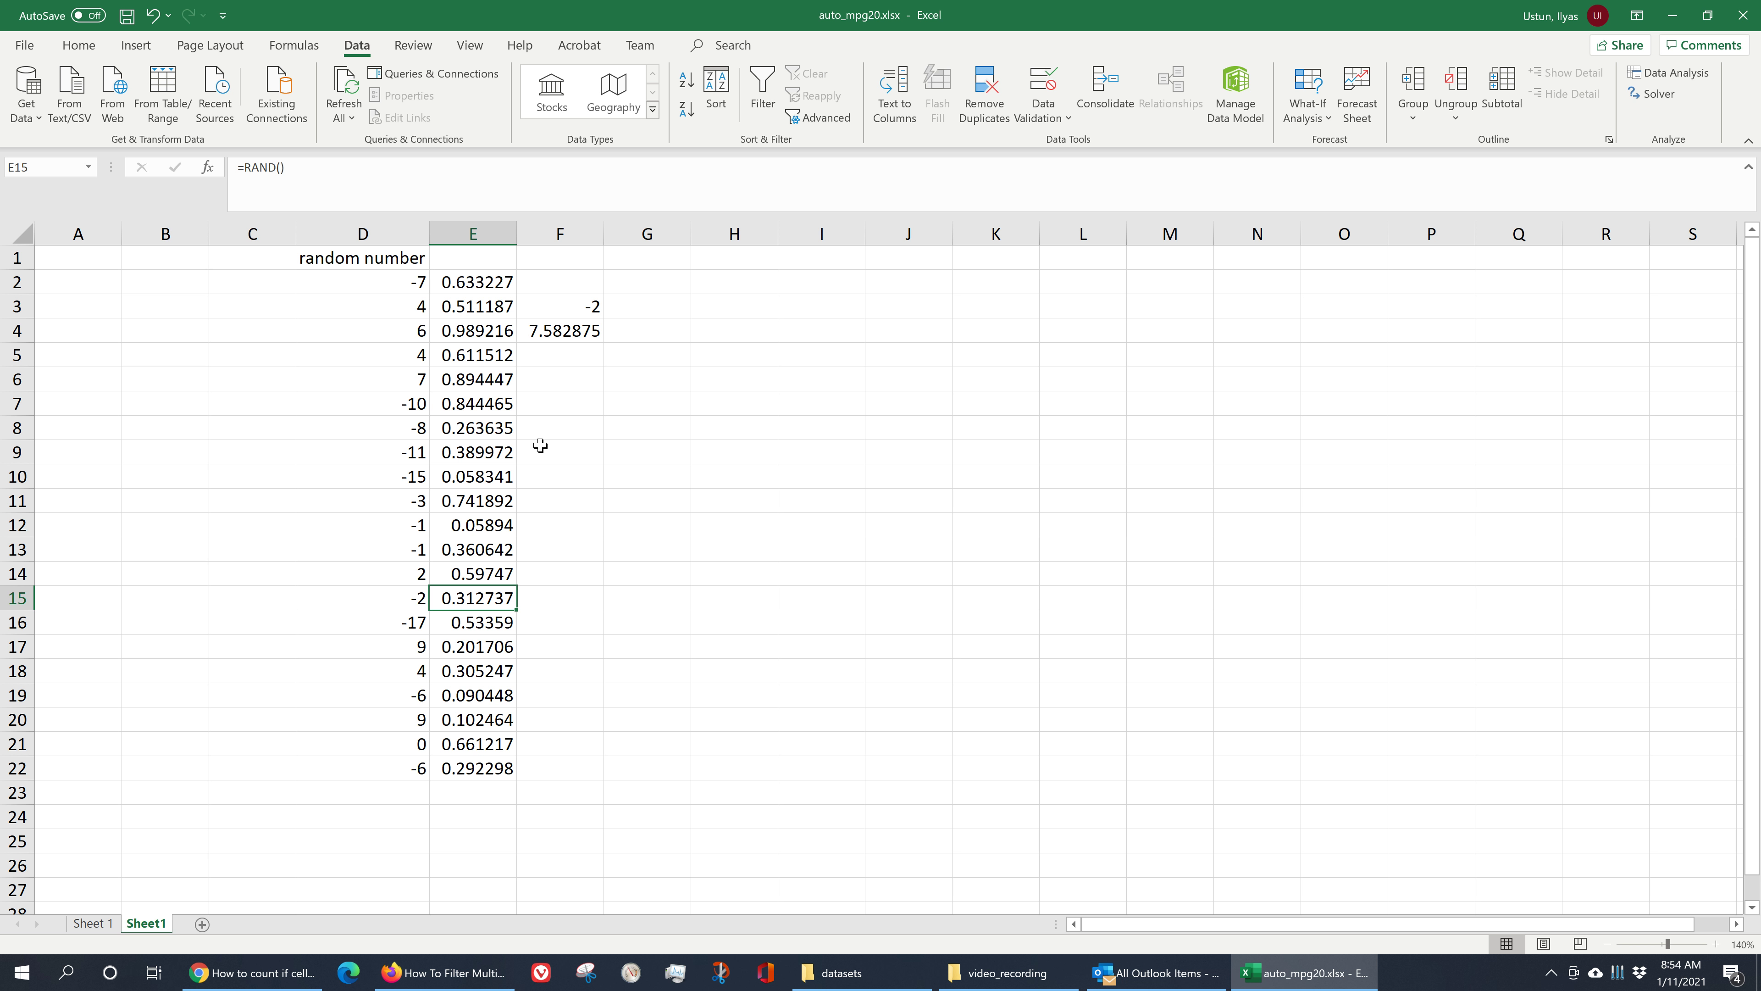
{"action": "left_click", "coordinate": [470, 417]}
{"action": "left_click", "coordinate": [480, 381]}
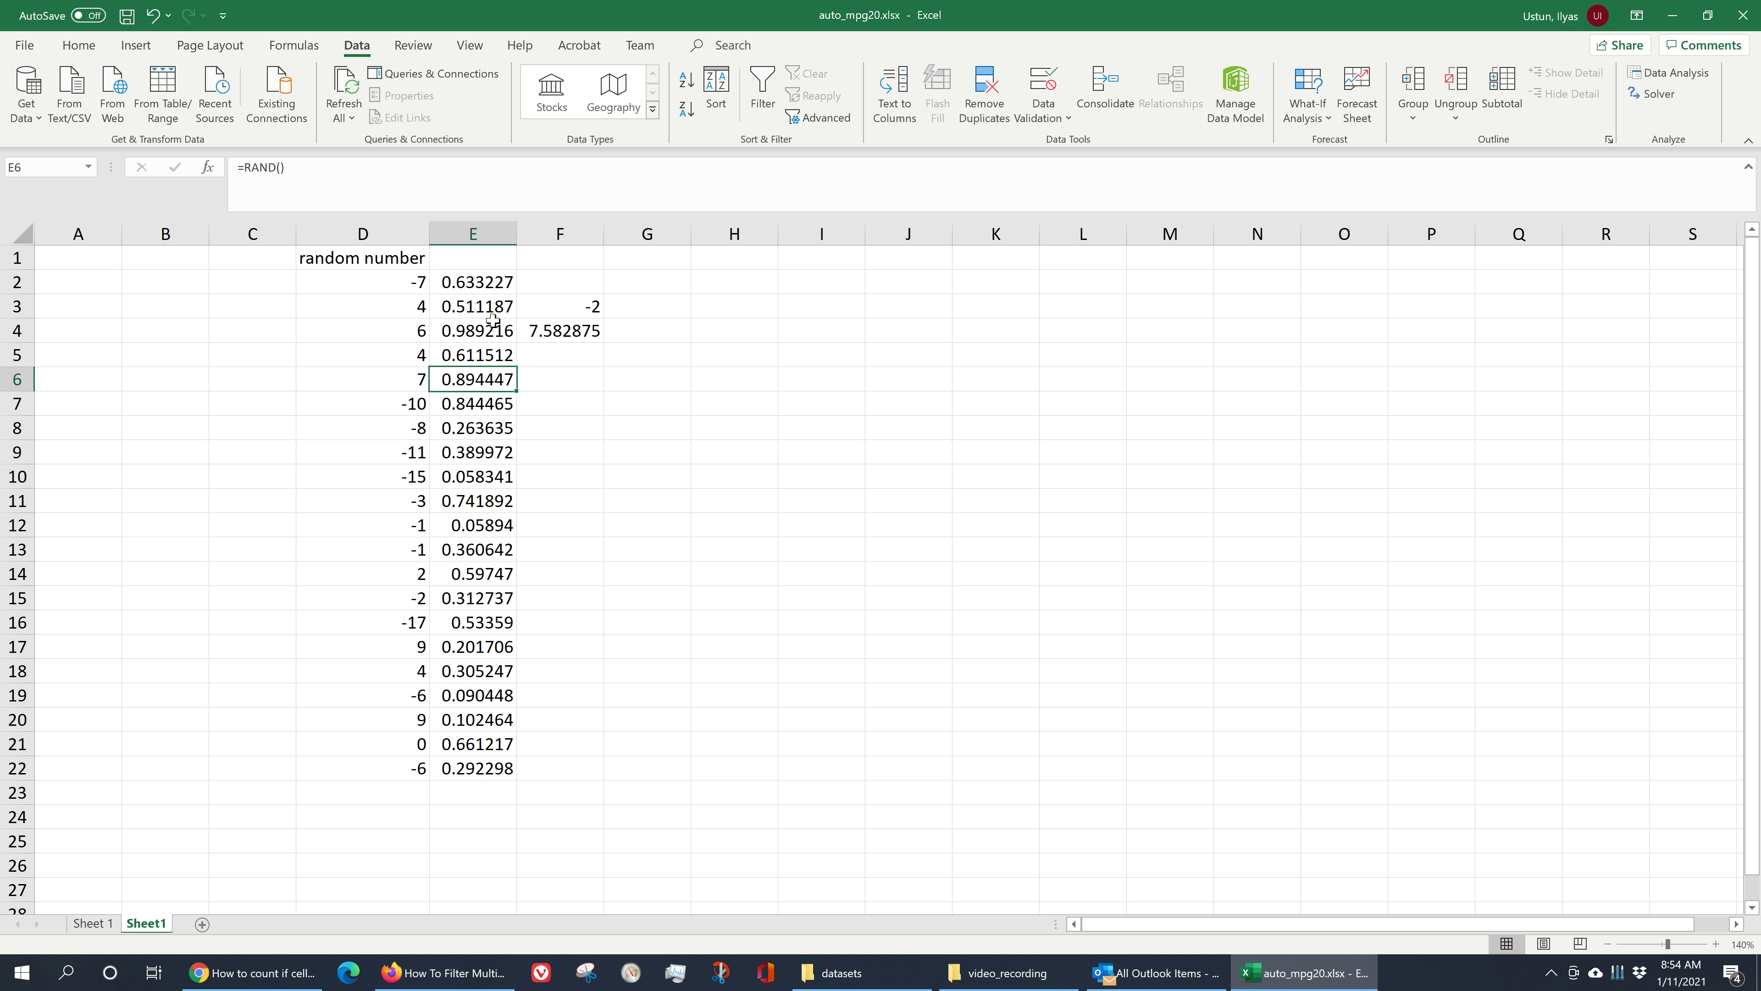
{"action": "left_click", "coordinate": [488, 324]}
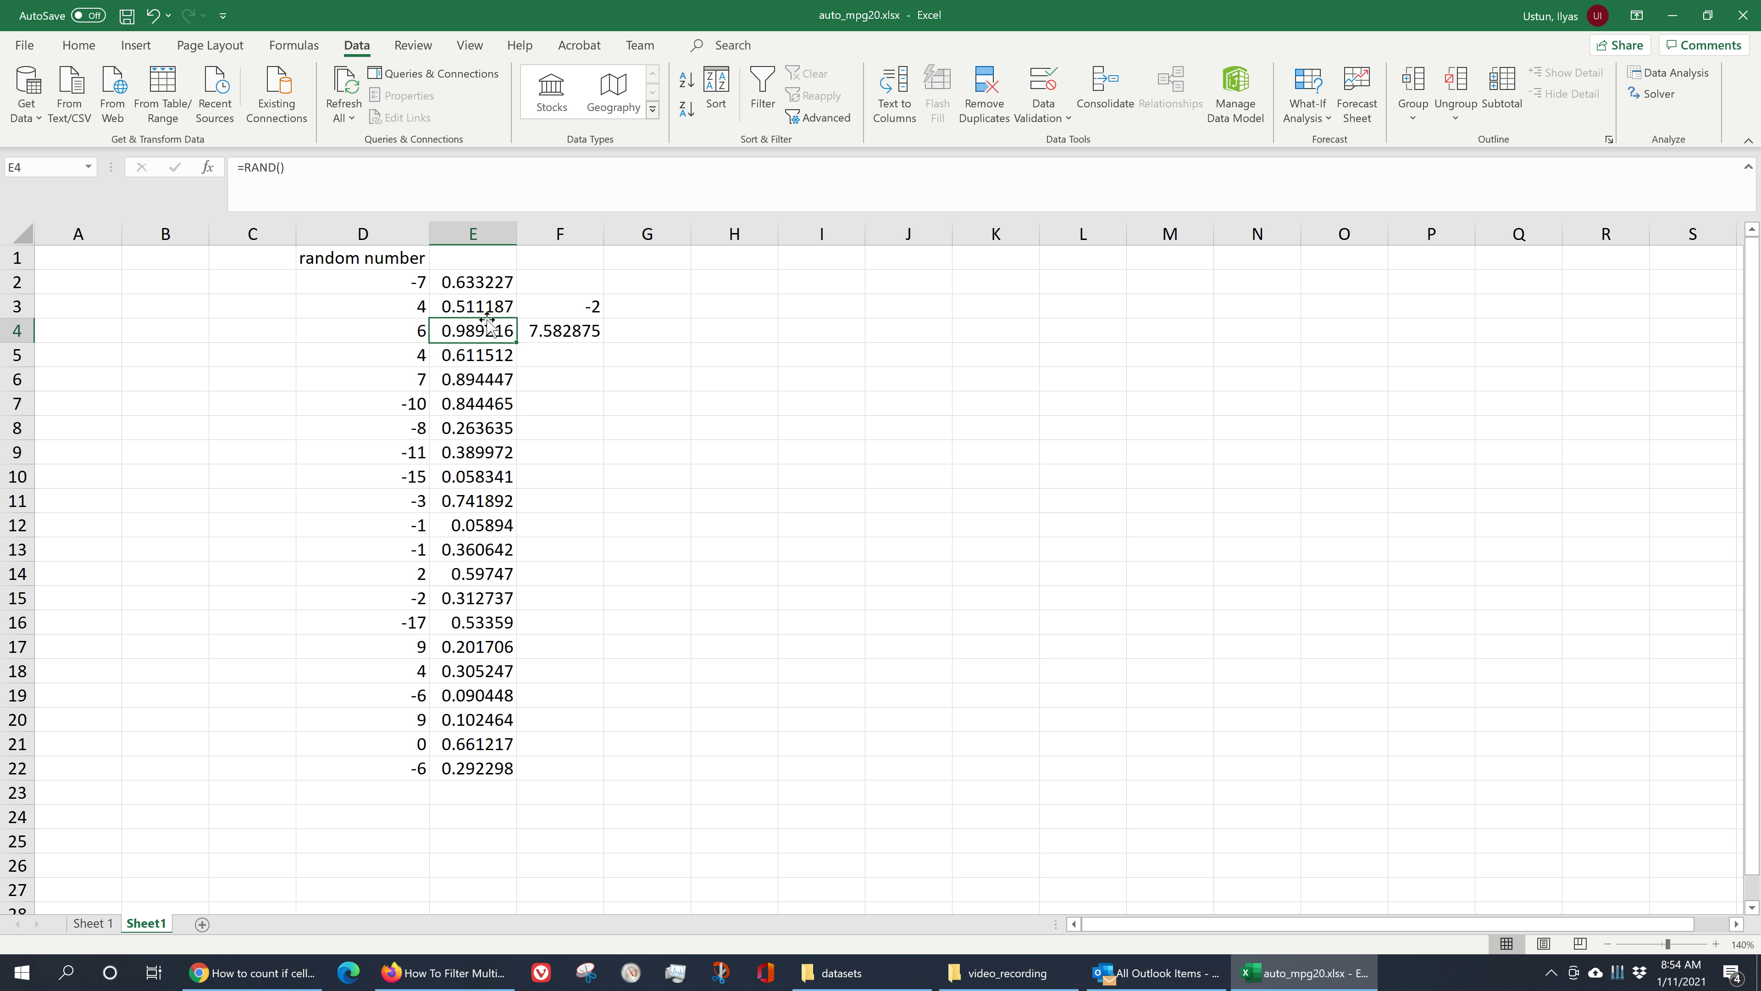
{"action": "left_click", "coordinate": [416, 274]}
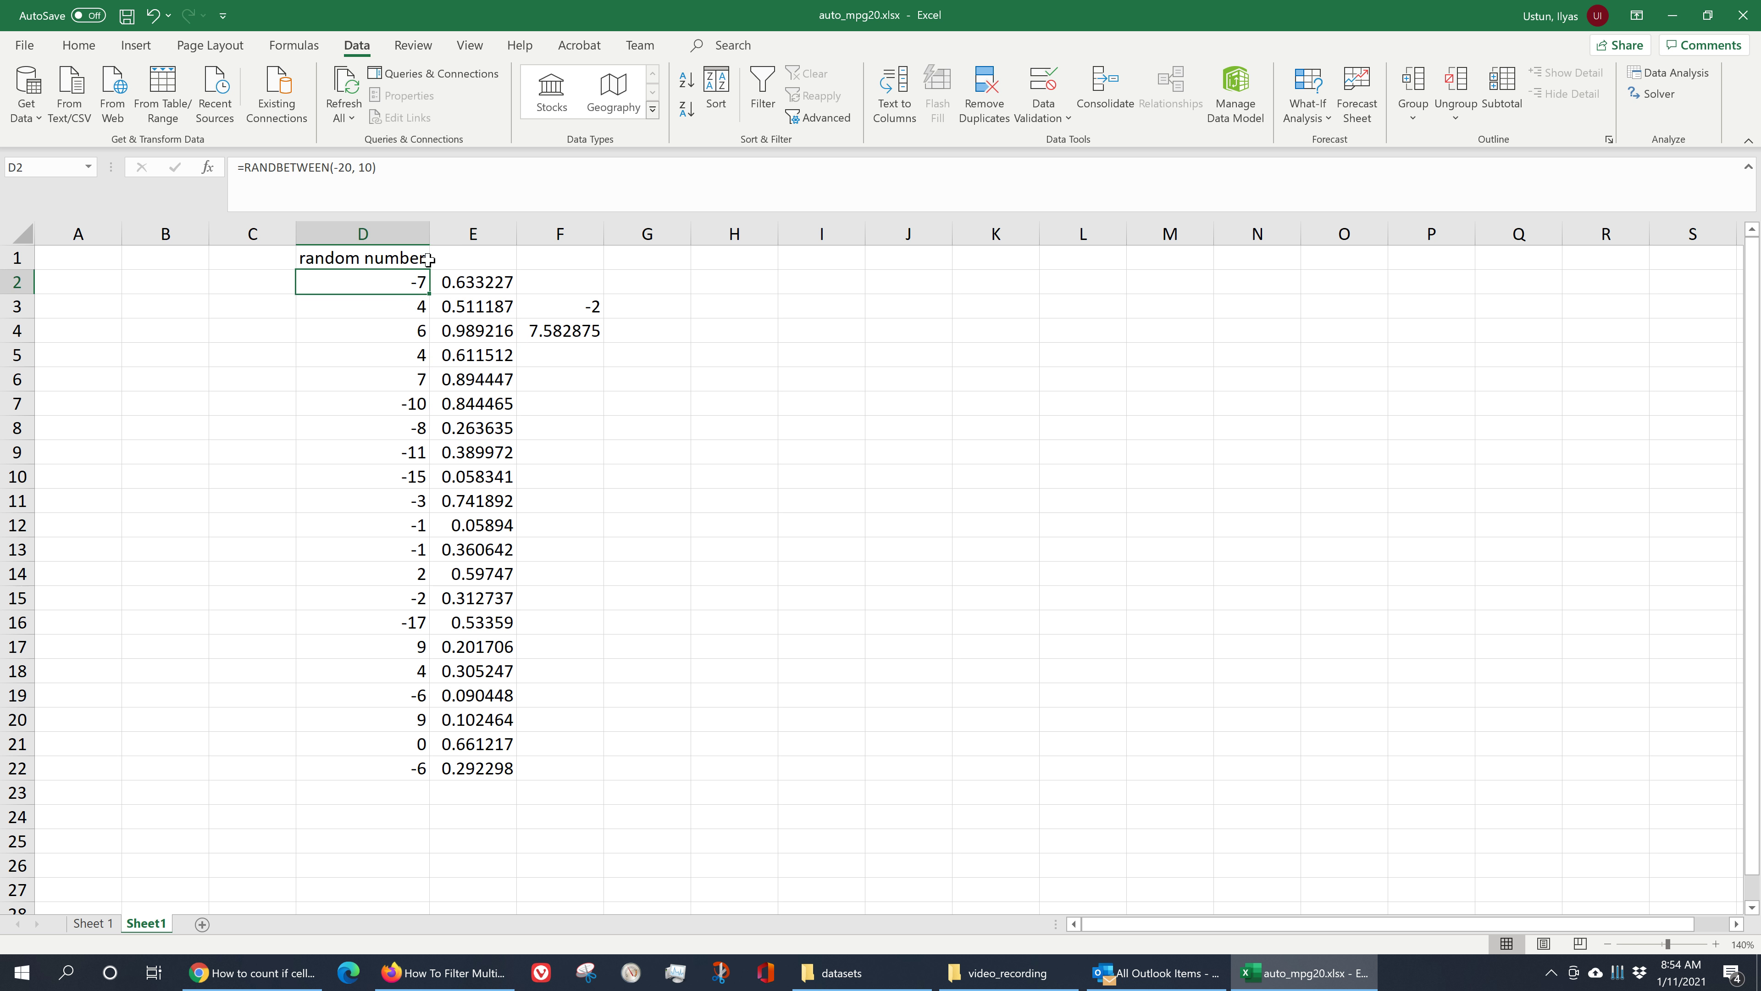
{"action": "left_click", "coordinate": [428, 259]}
{"action": "key", "text": "ctrl+c"}
{"action": "left_click", "coordinate": [472, 258]}
{"action": "key", "text": "ctrl+v"}
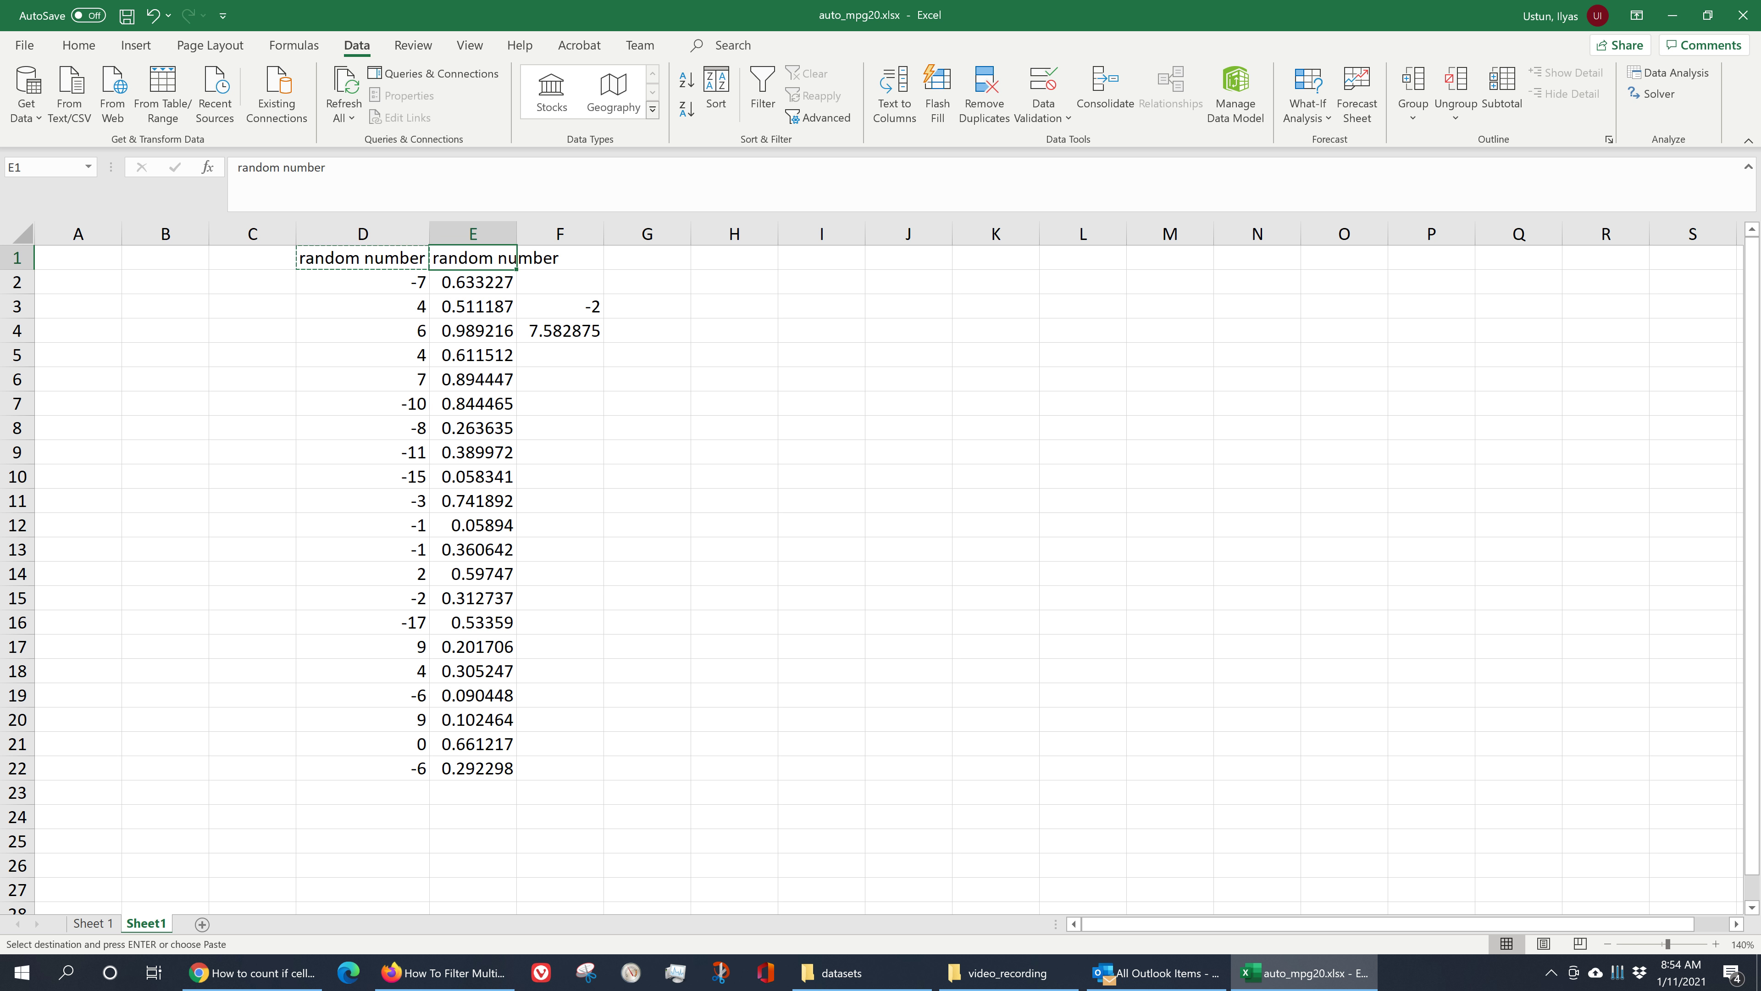
{"action": "left_click", "coordinate": [325, 167]}
{"action": "type", "text": "2"}
{"action": "left_click", "coordinate": [699, 439]}
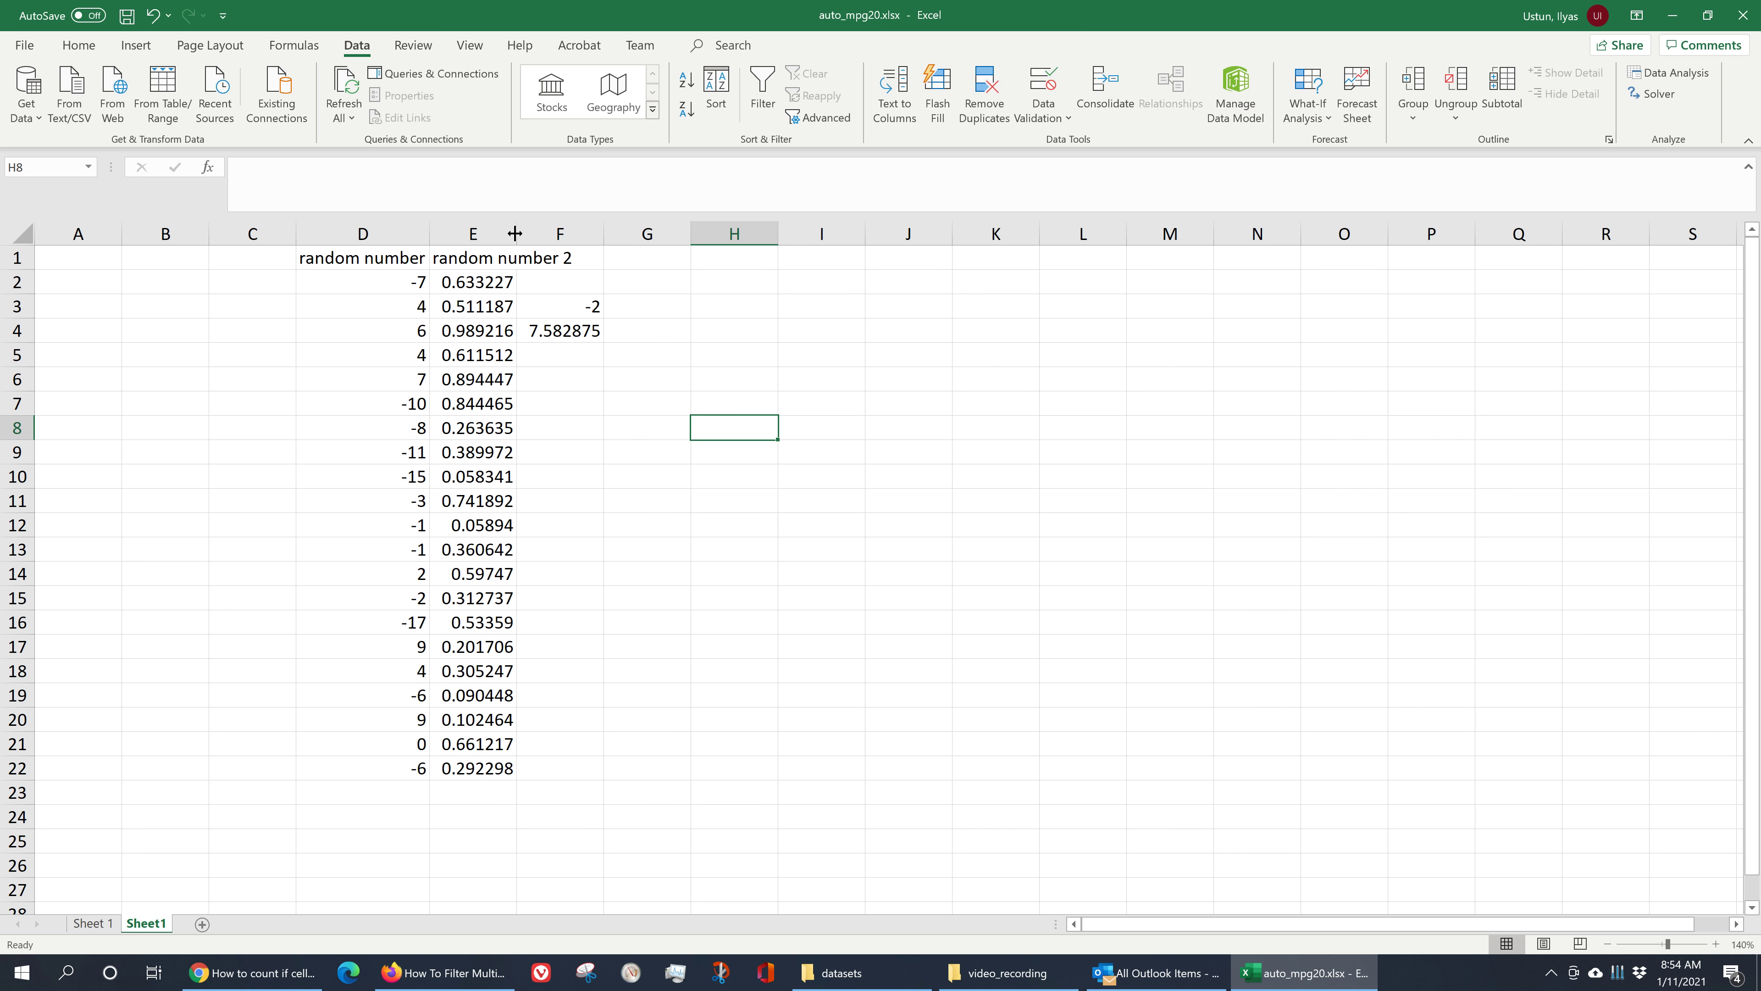
- Autofit column E's width and recalculate the workbook manually again
{"action": "double_click", "coordinate": [516, 232]}
{"action": "left_click", "coordinate": [633, 432]}
{"action": "left_click", "coordinate": [515, 338]}
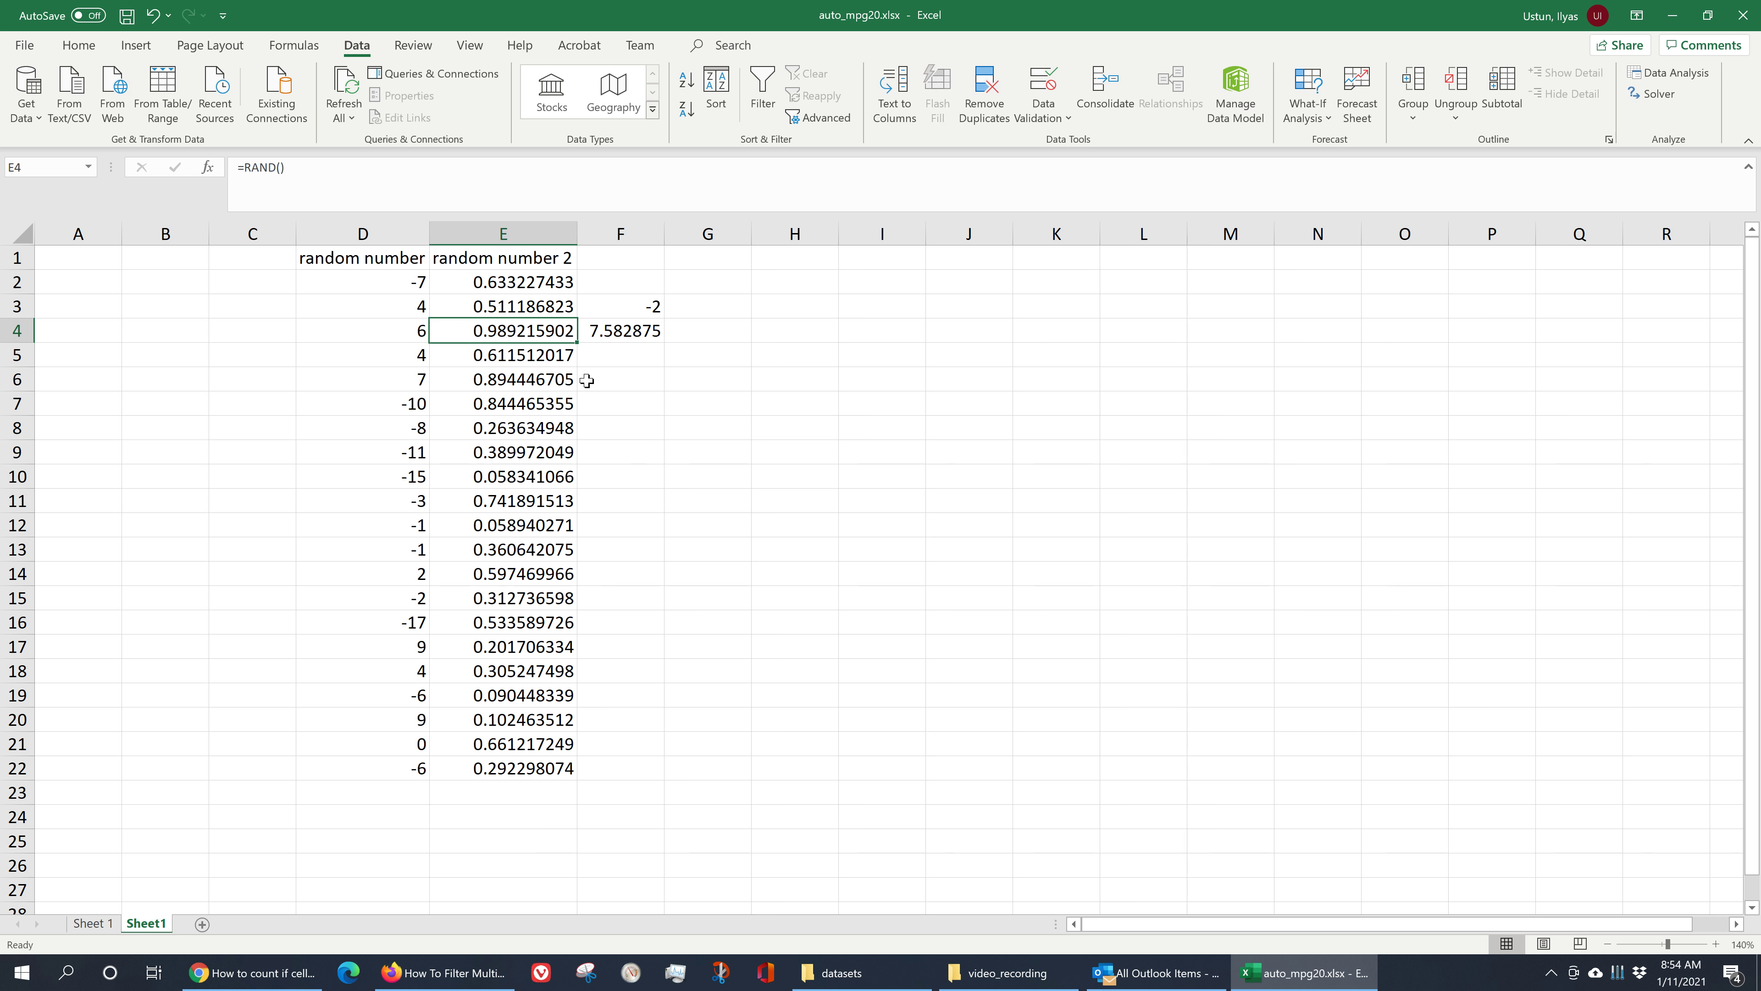
{"action": "left_click", "coordinate": [672, 436]}
{"action": "key", "text": "F9"}
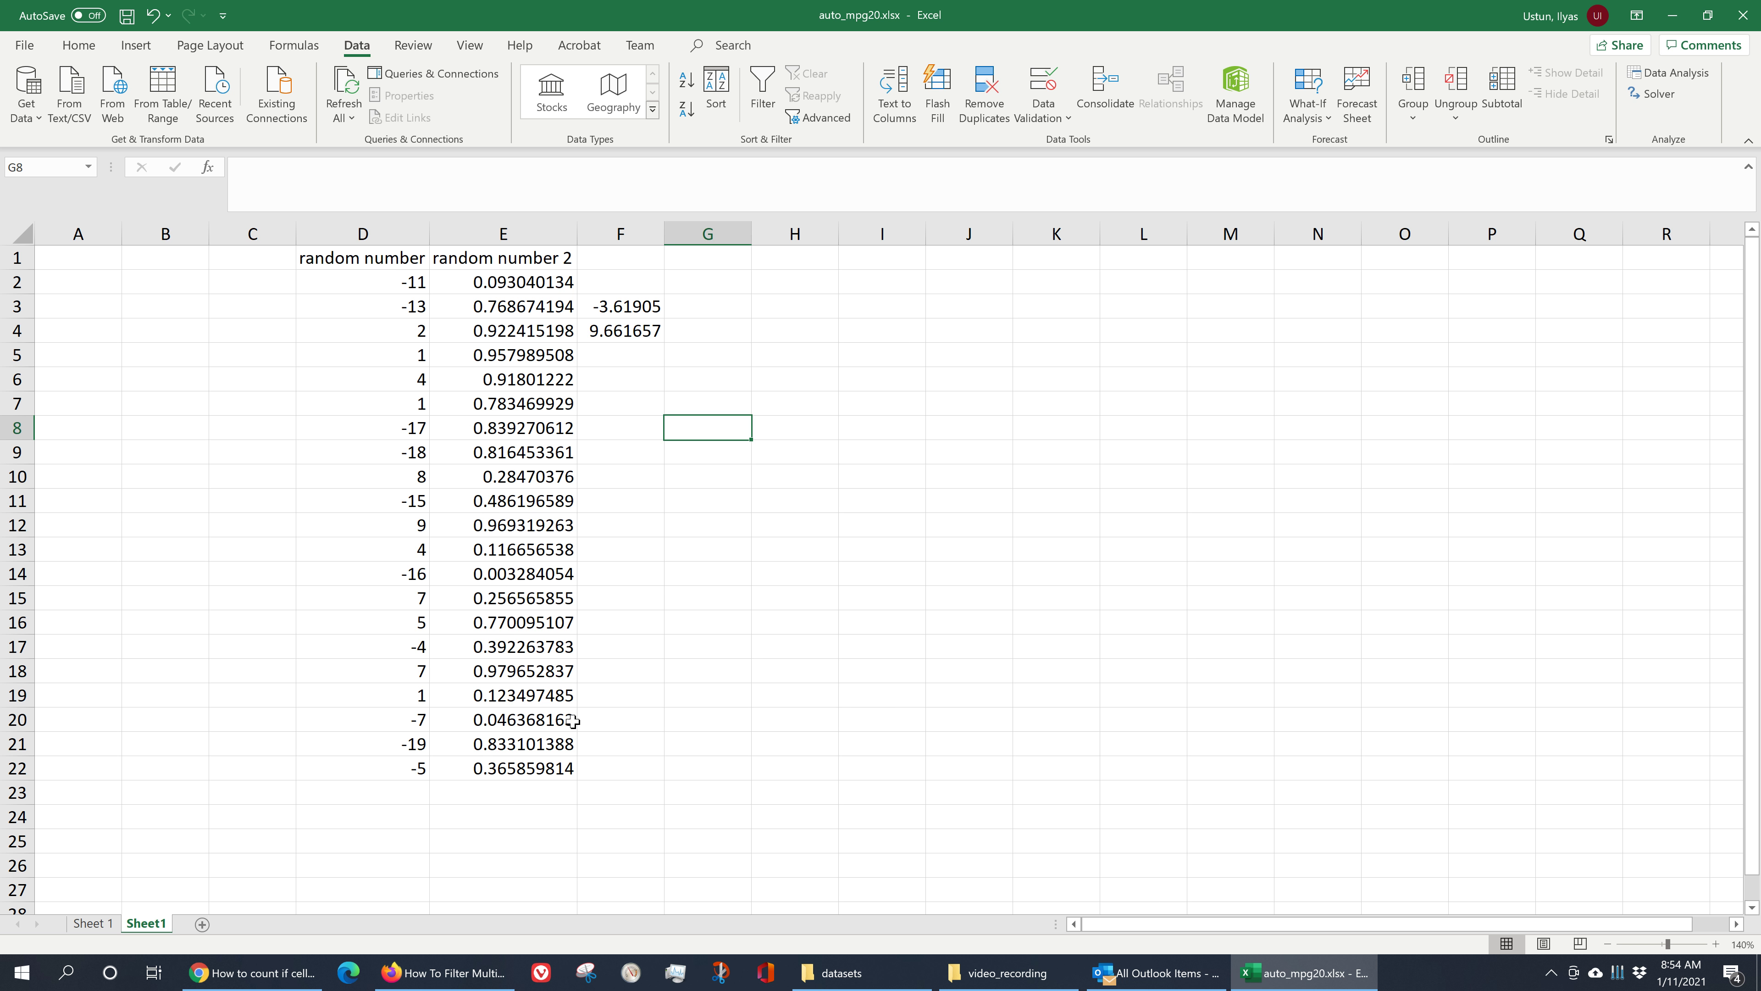
- Inspect the recalculated average, standard deviation and random numbers in columns D and E
{"action": "left_click", "coordinate": [627, 311]}
{"action": "left_click", "coordinate": [628, 337]}
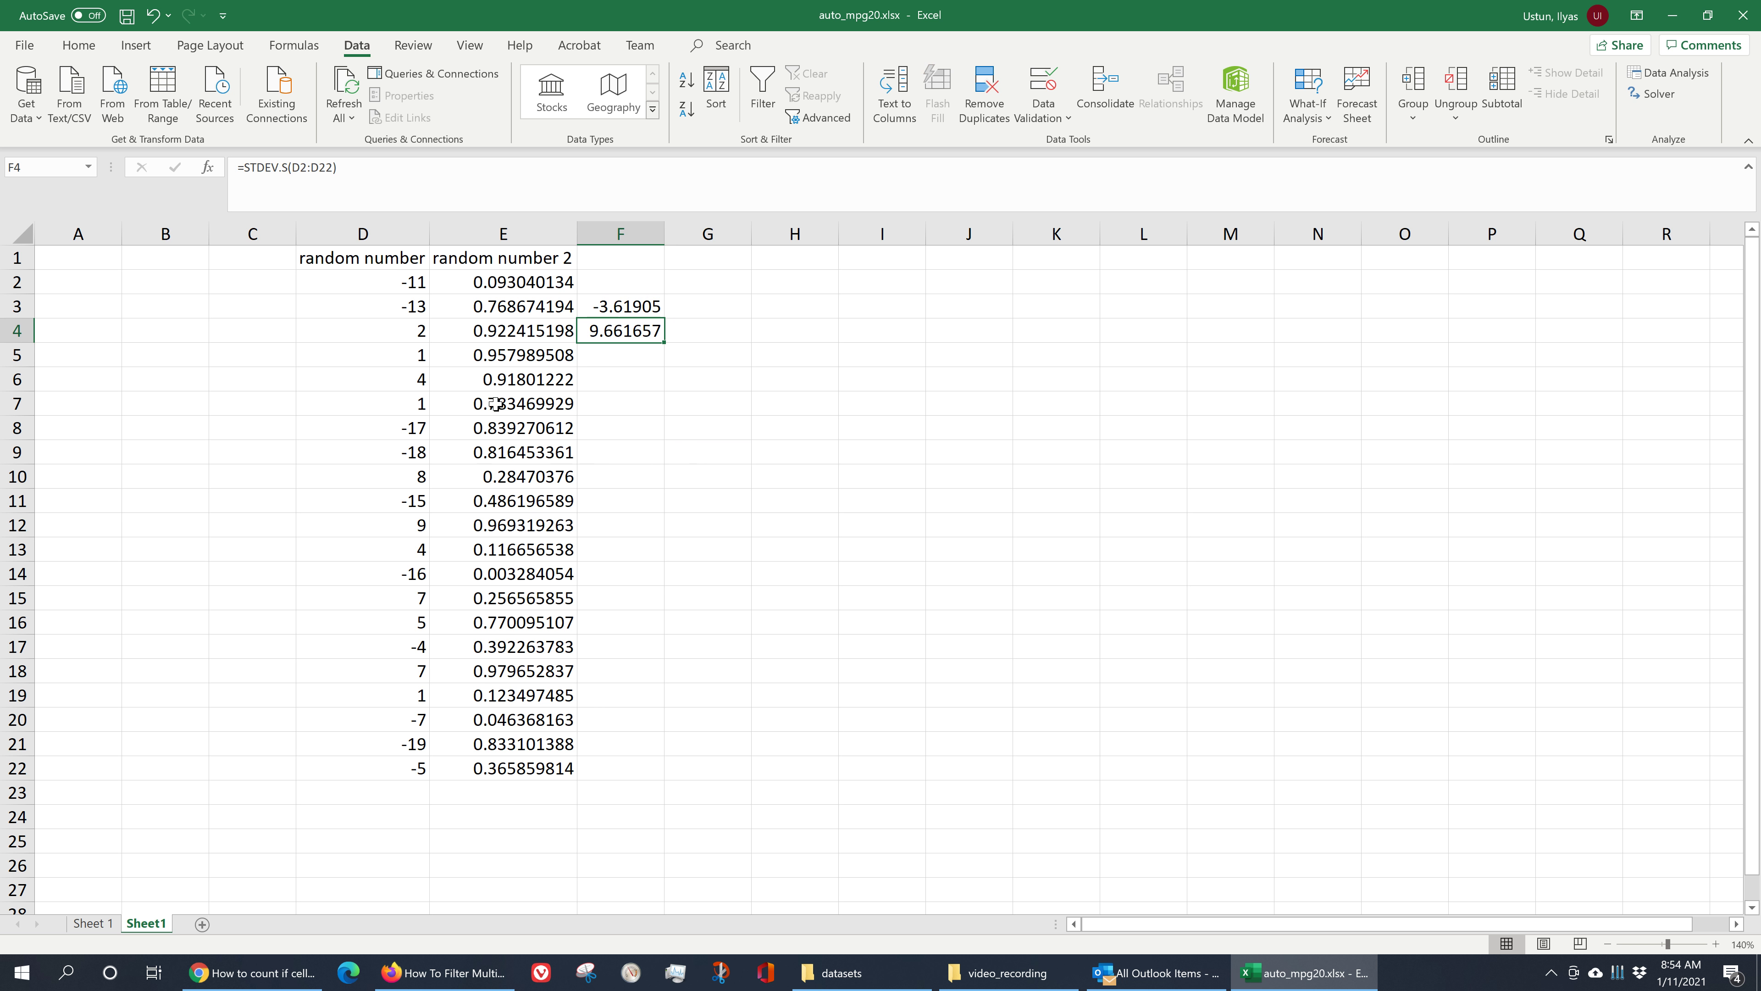
{"action": "left_click_drag", "start_coordinate": [415, 284], "coordinate": [408, 742]}
{"action": "left_click", "coordinate": [608, 719]}
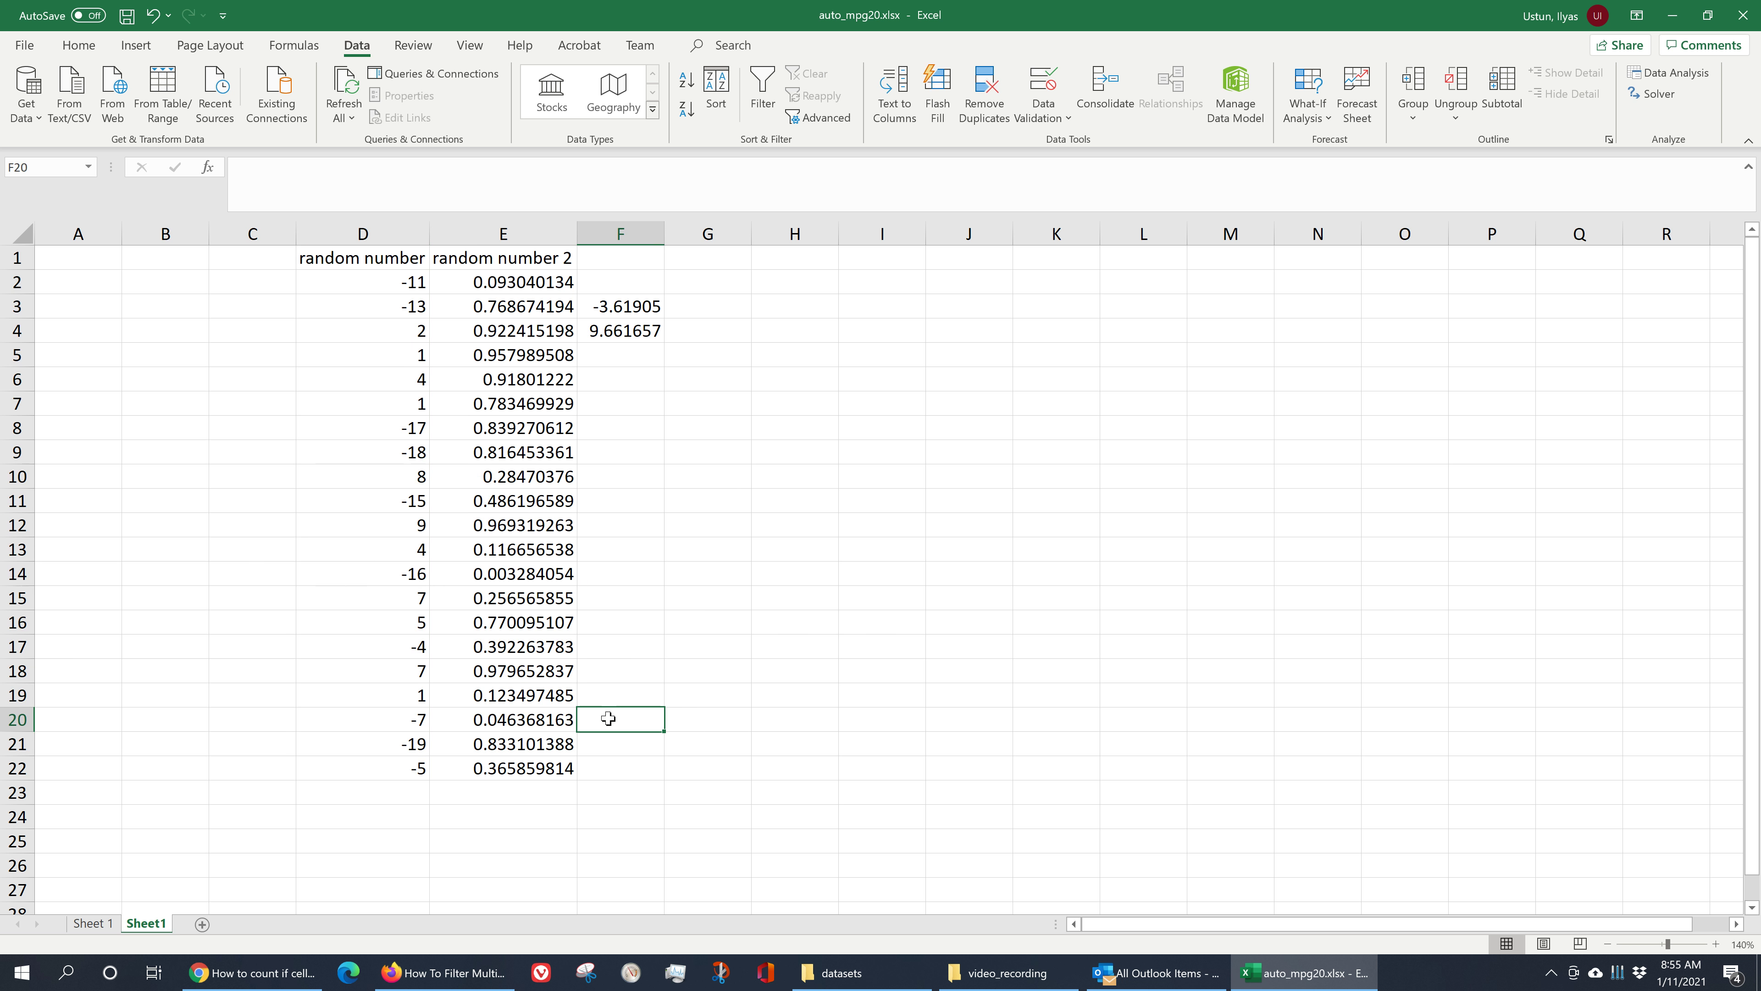
{"action": "left_click", "coordinate": [565, 598]}
{"action": "left_click", "coordinate": [551, 550]}
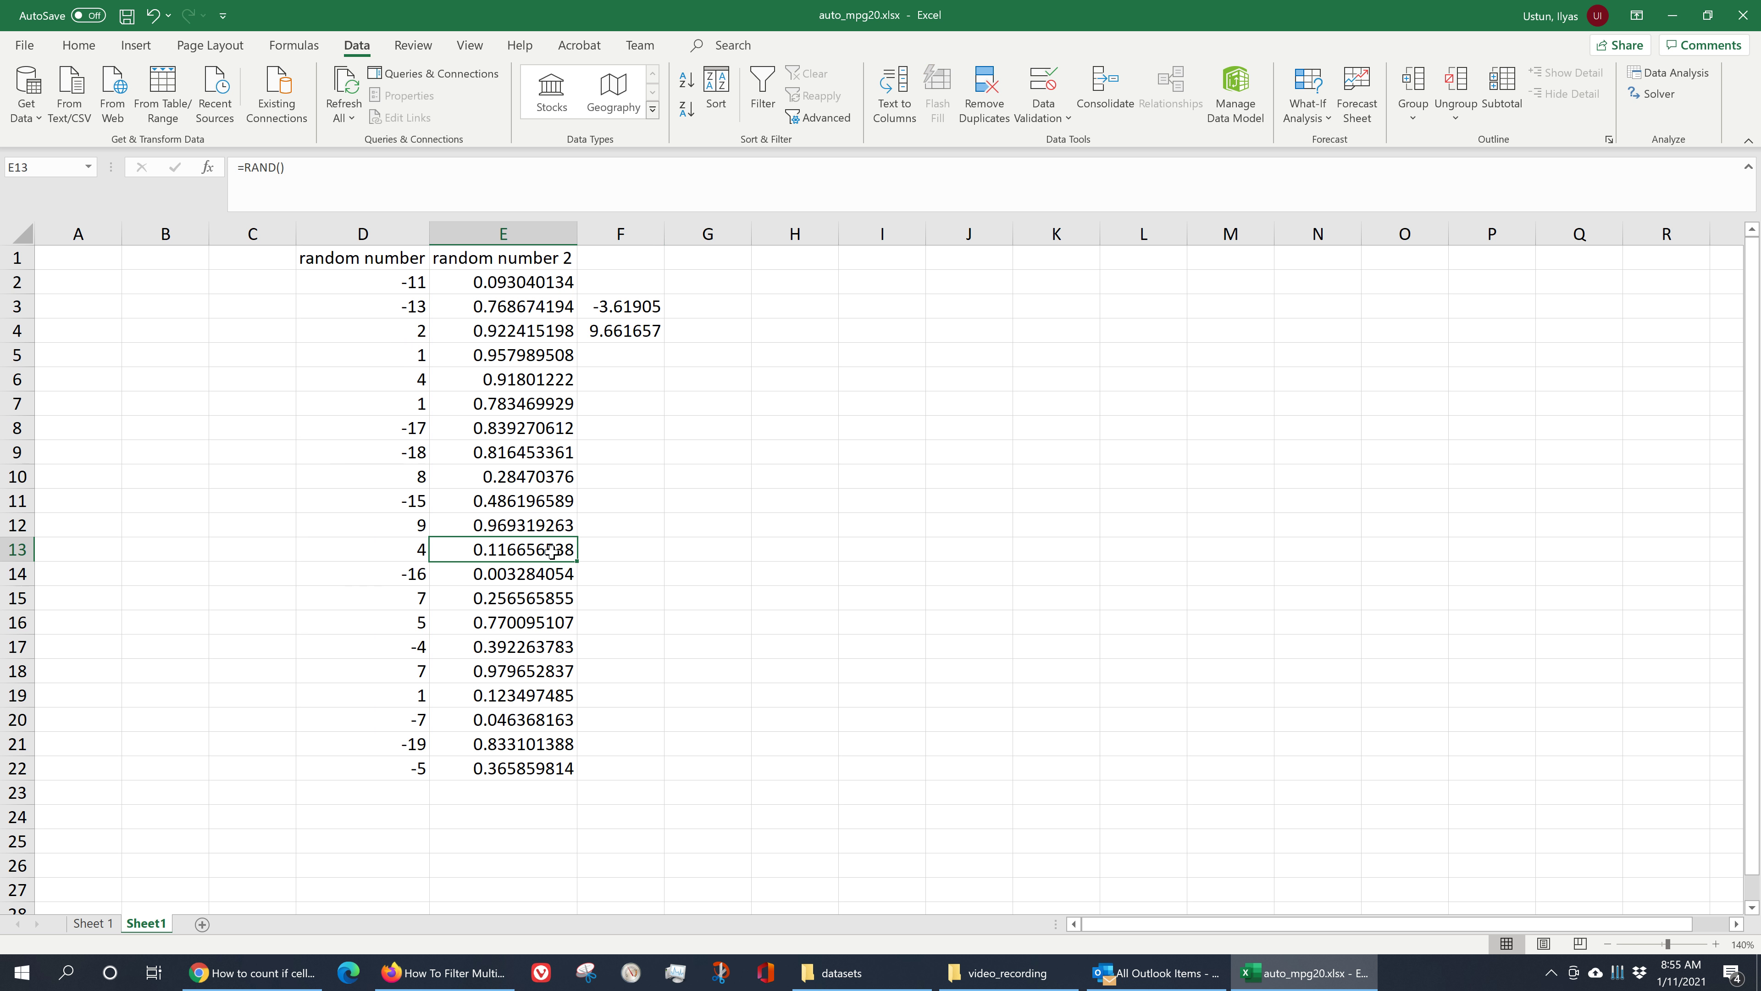